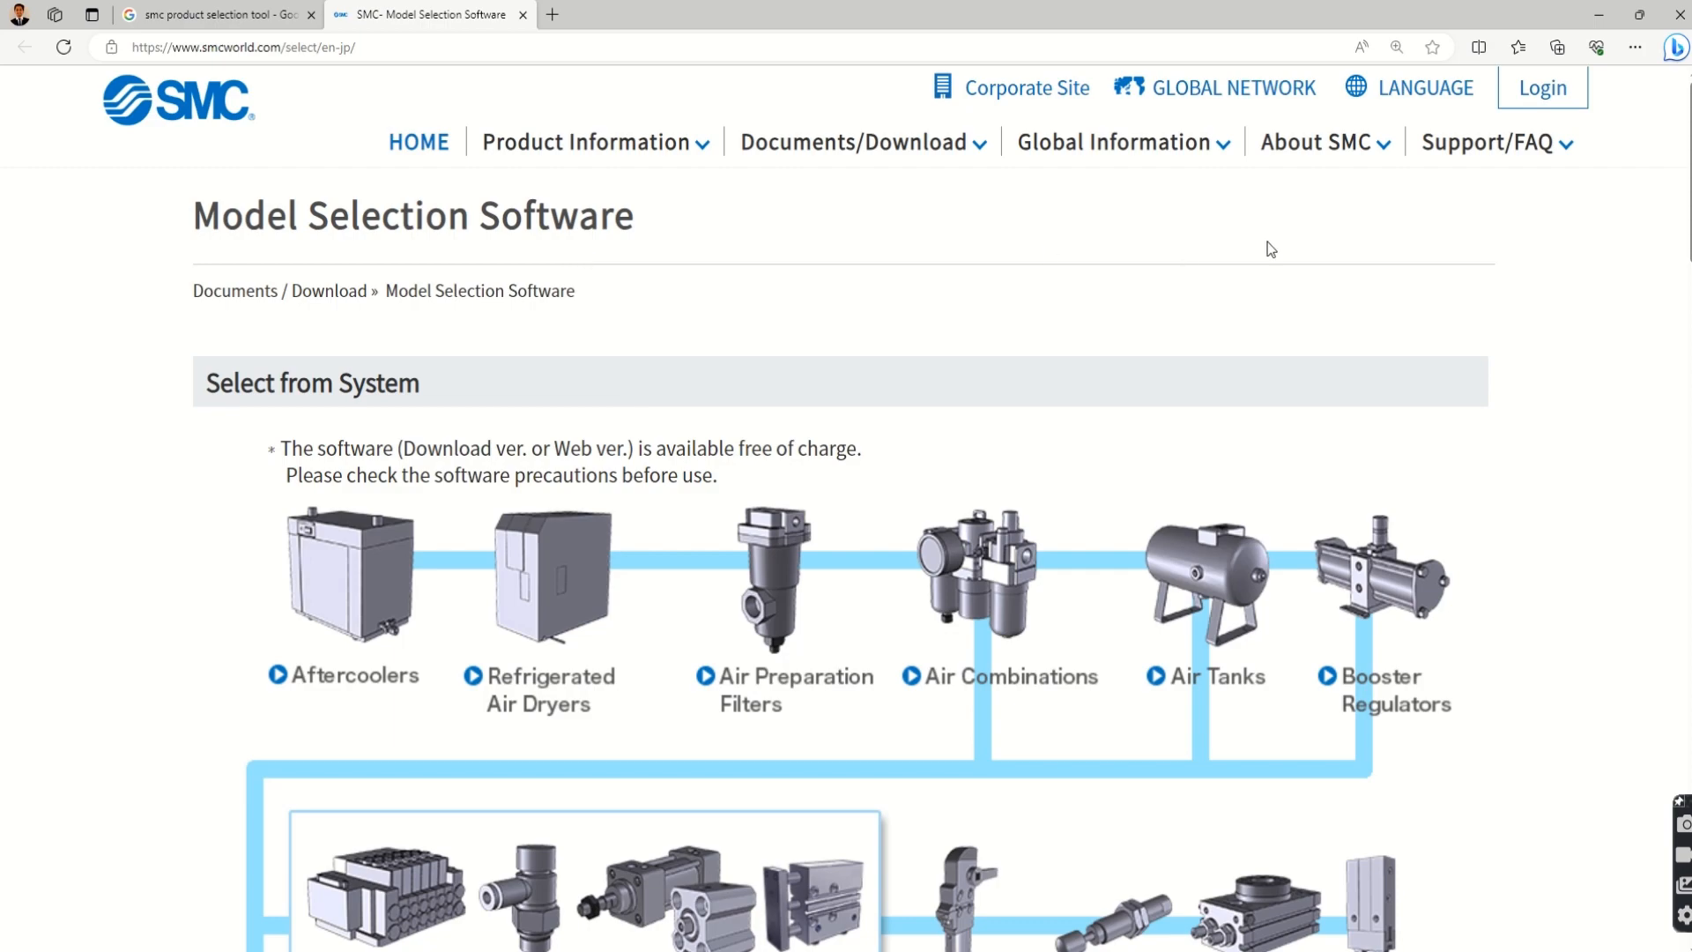
- Browse the equipment list on the model selection page and open the web entry for Air Grippers
scroll(1097, 348, "down", 8)
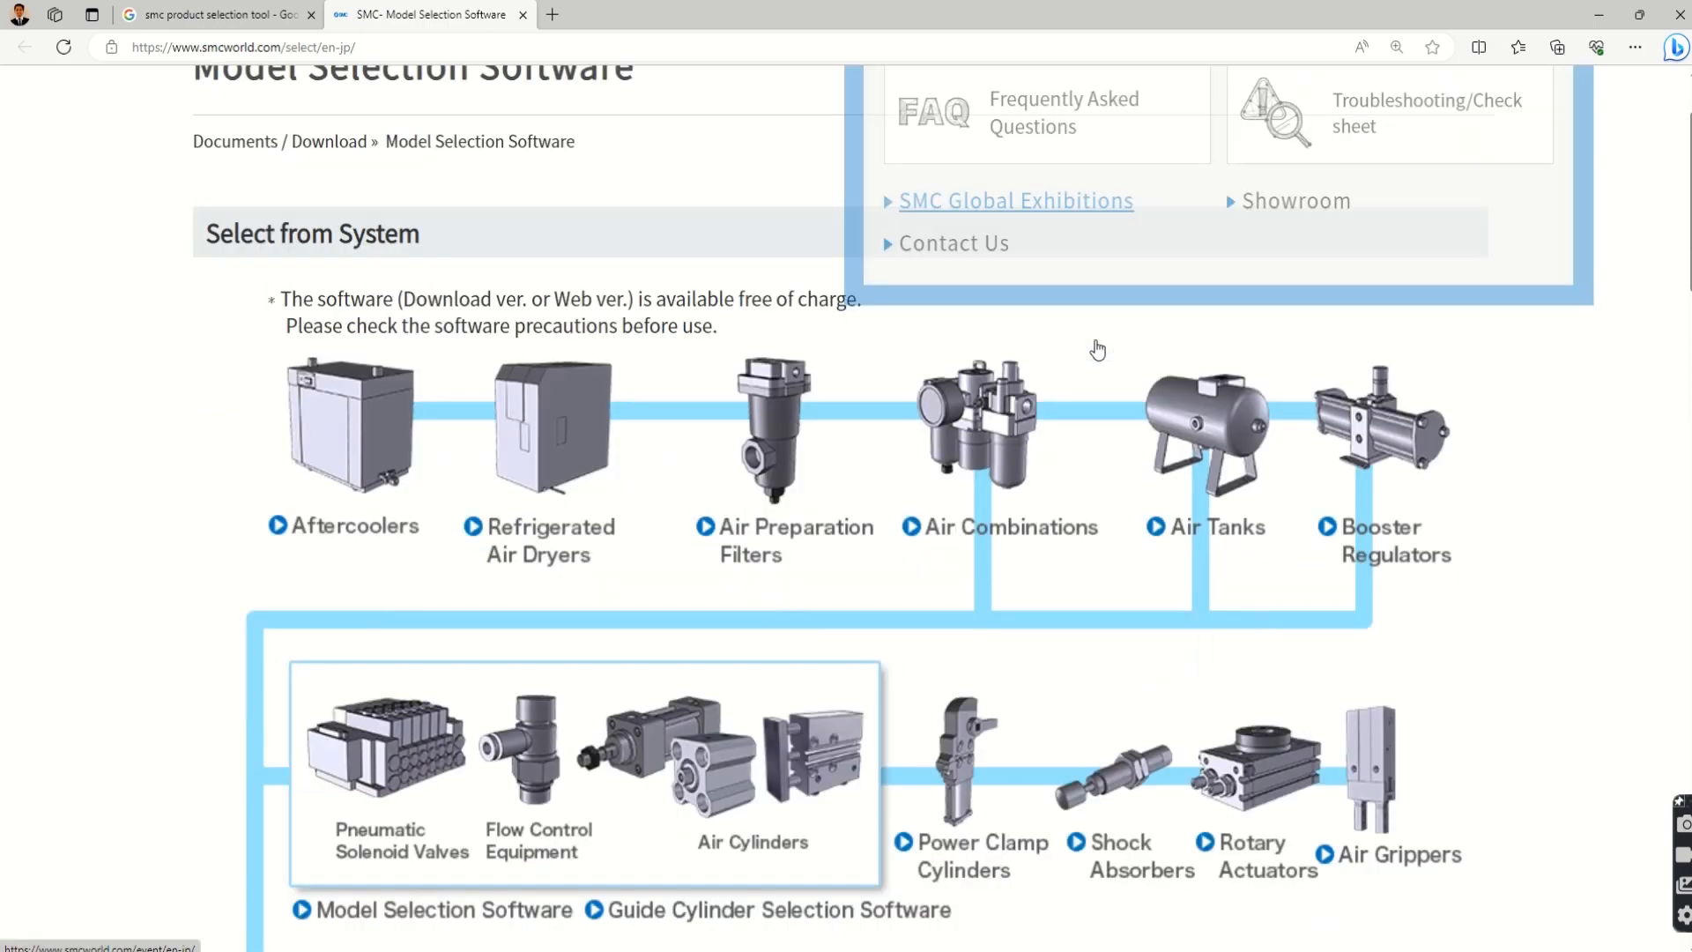
scroll(872, 447, "down", 10)
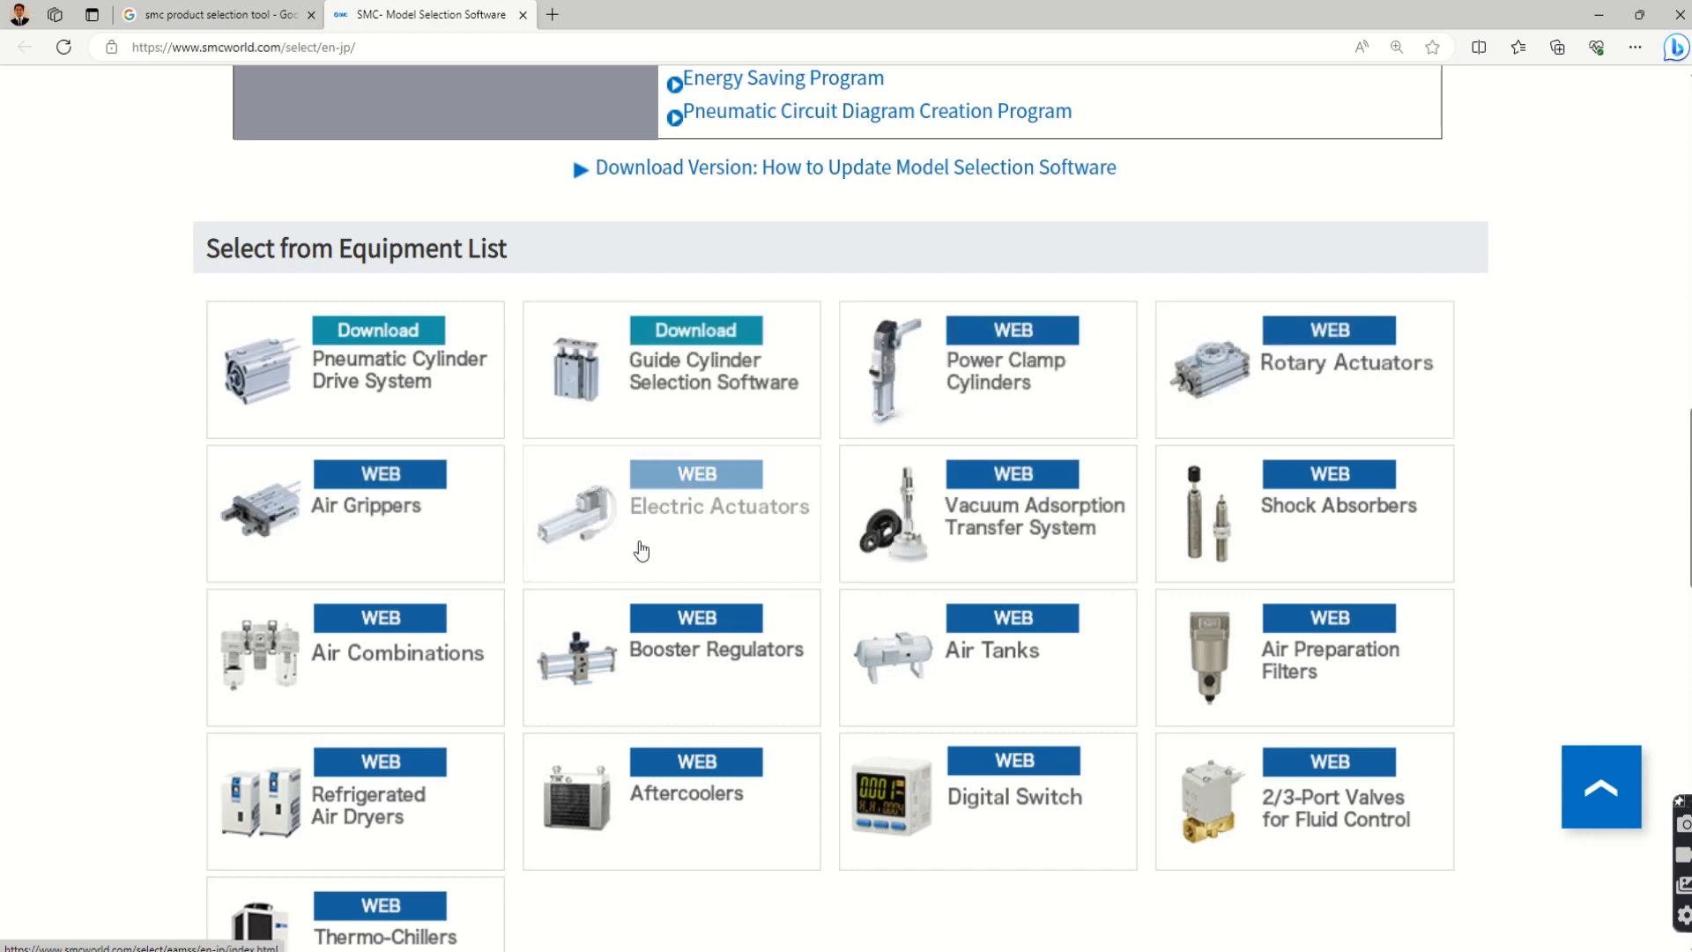
scroll(729, 540, "down", 6)
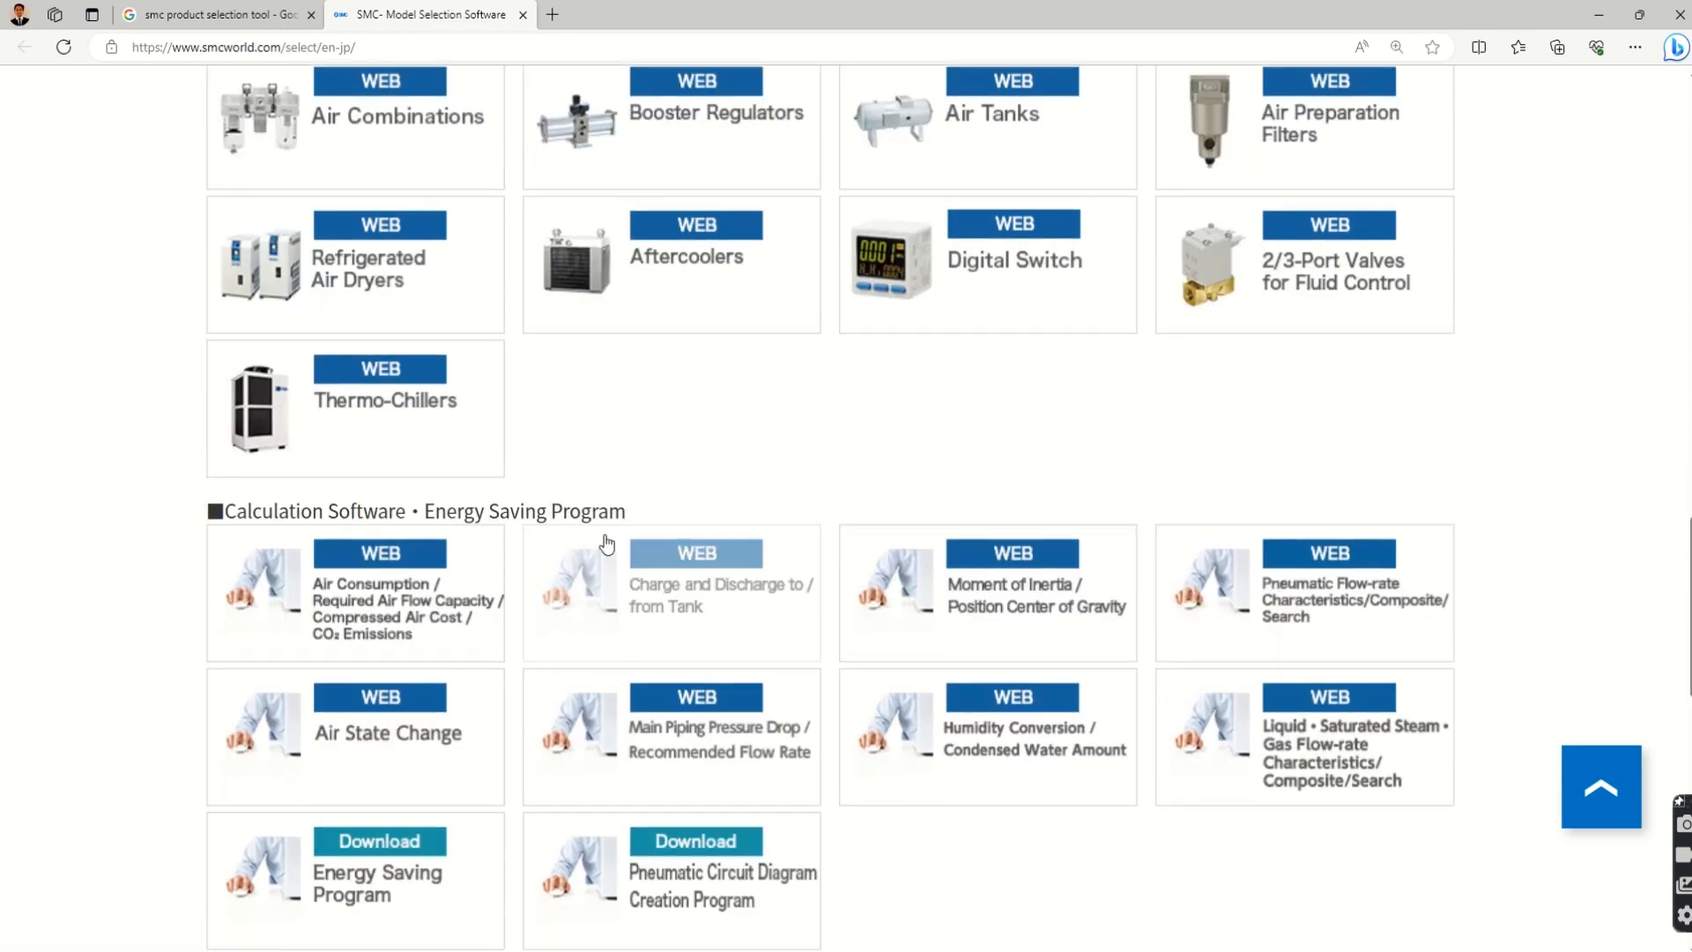
scroll(642, 552, "down", 6)
scroll(723, 557, "up", 5)
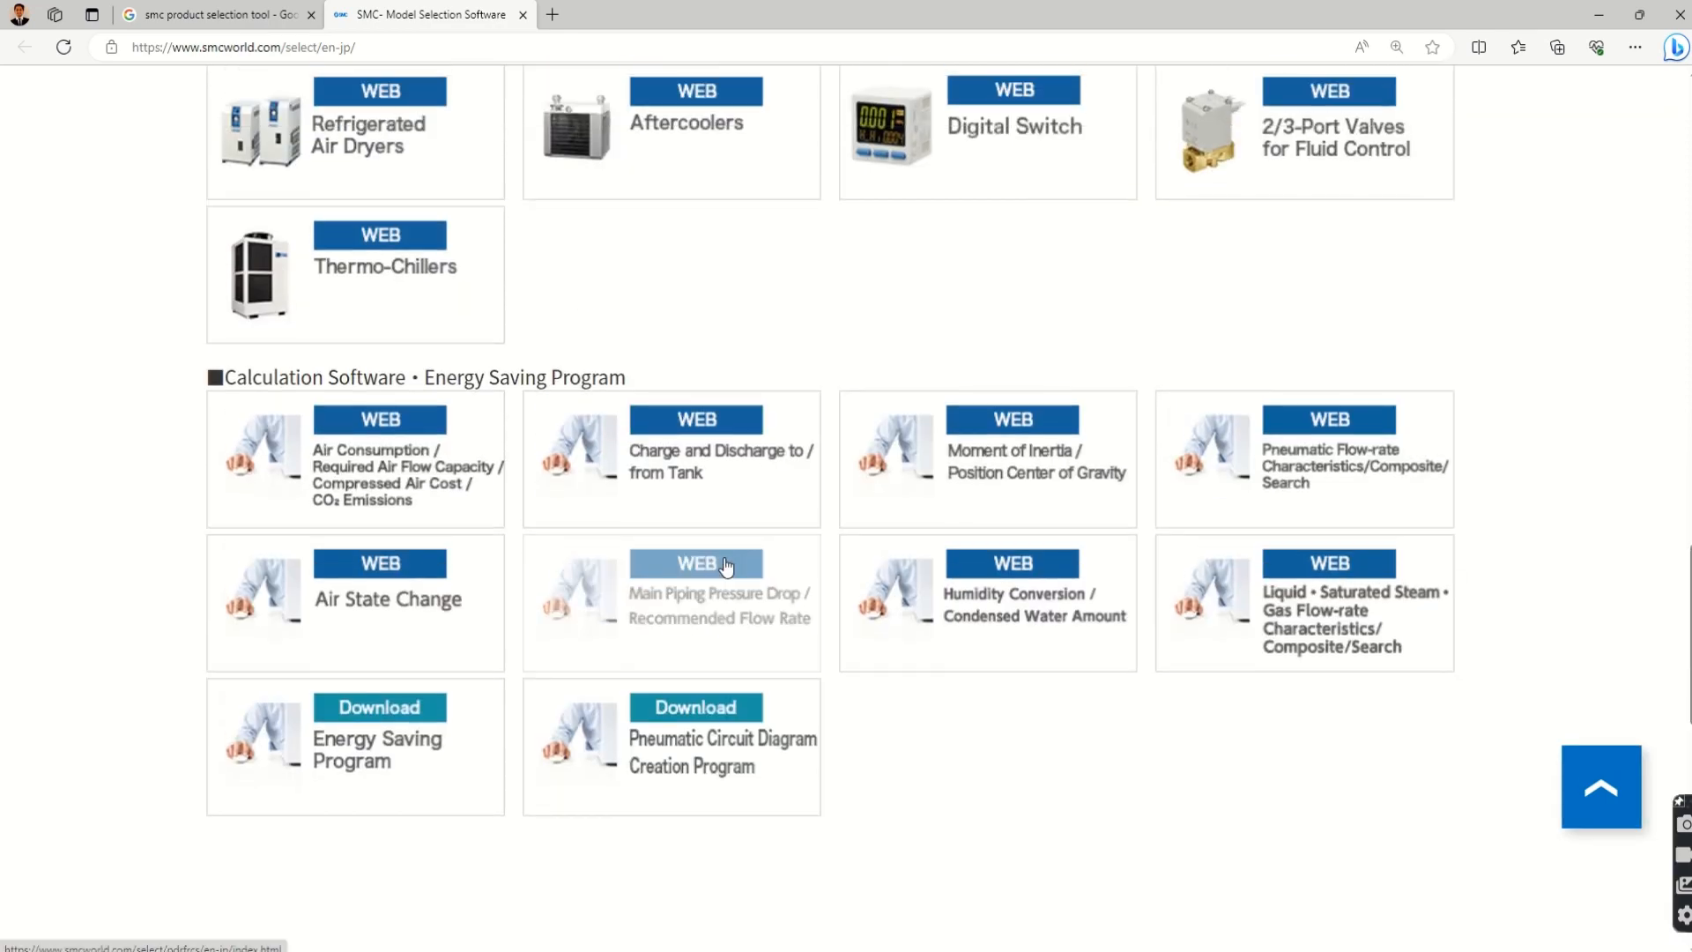
scroll(724, 555, "up", 5)
scroll(730, 539, "up", 3)
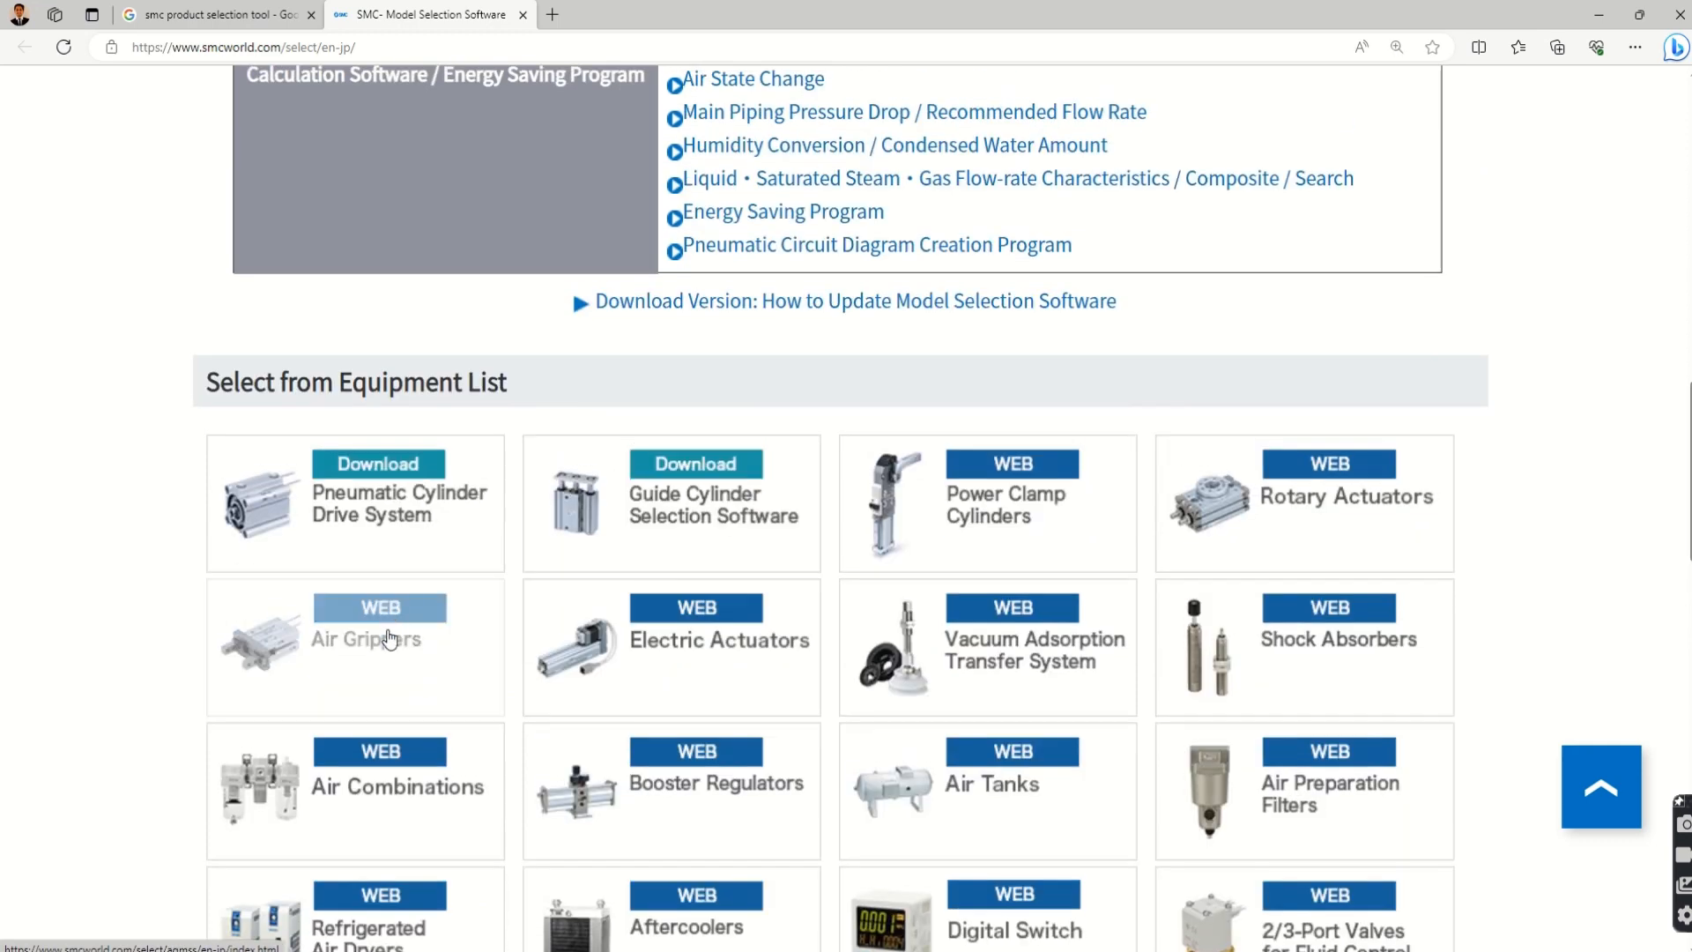
left_click(366, 618)
left_click(589, 29)
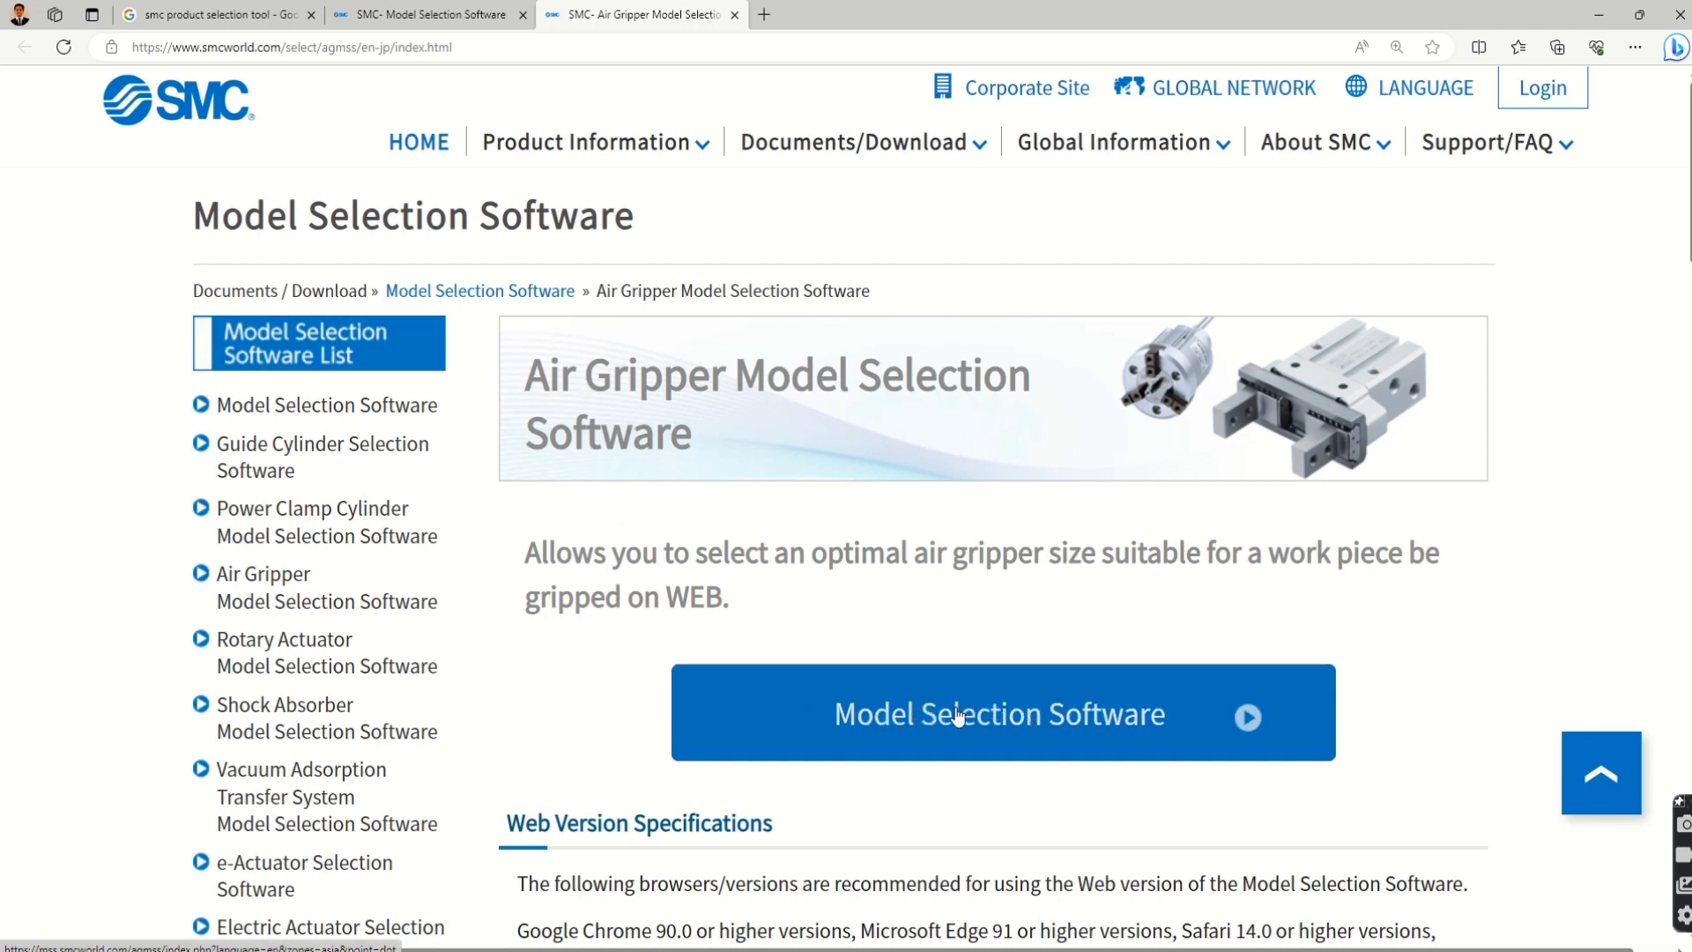
- Launch the air gripper Model Selection Software, review its target series and precautions, and proceed to the selection method page
left_click(885, 731)
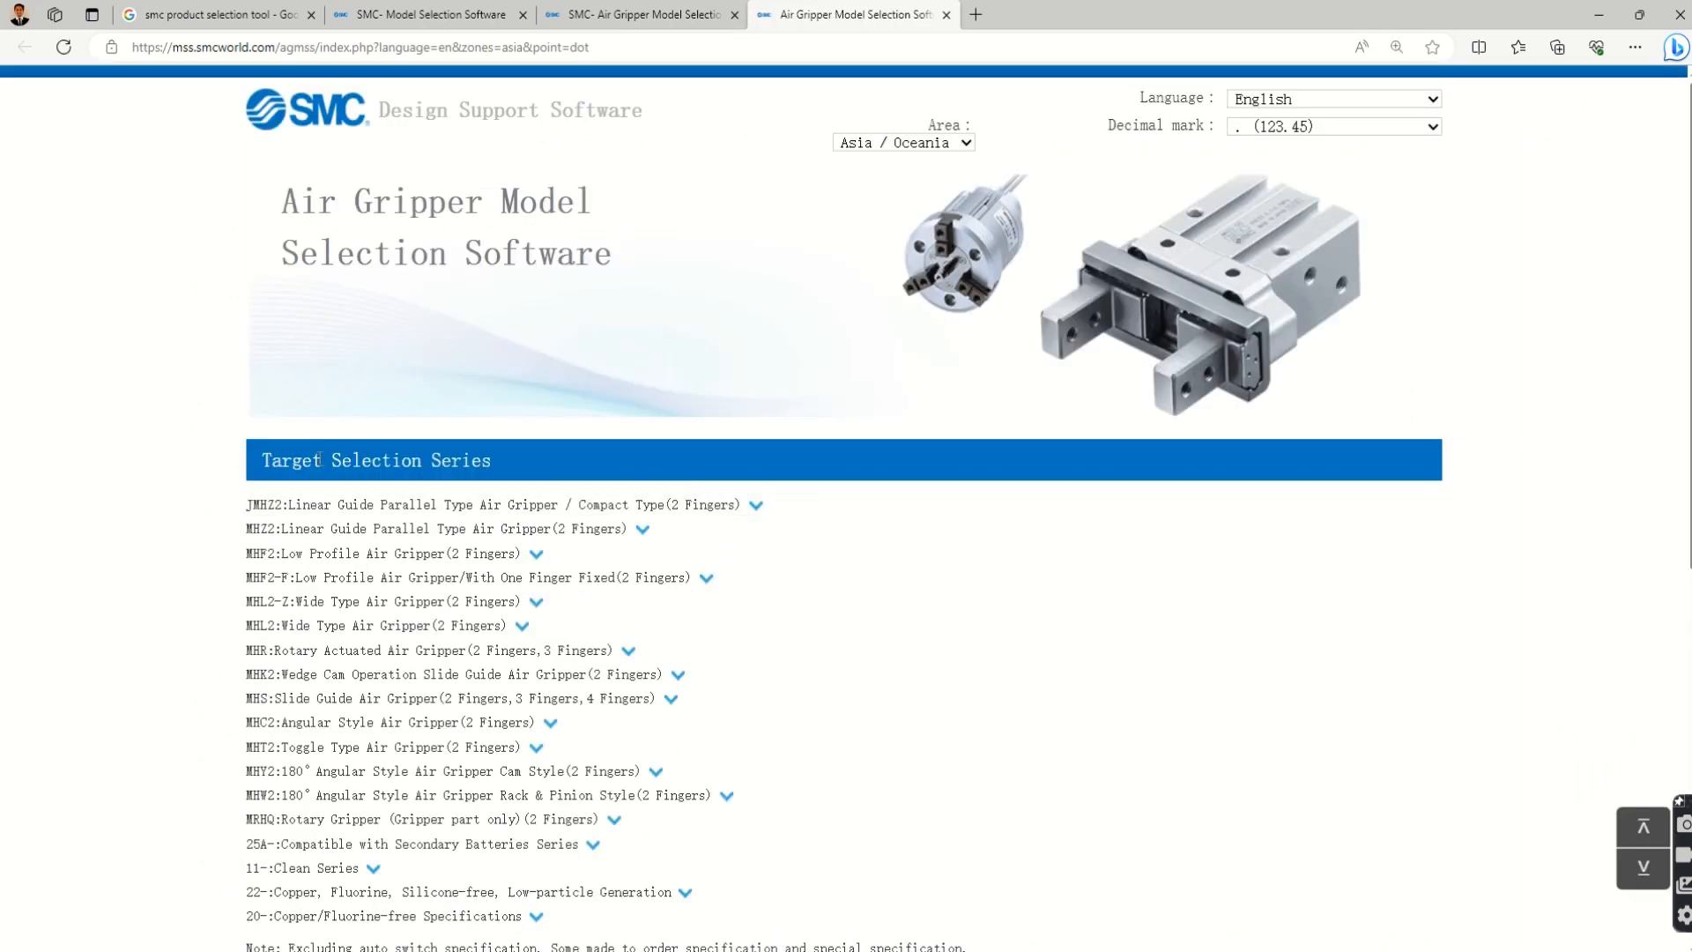
scroll(427, 480, "down", 2)
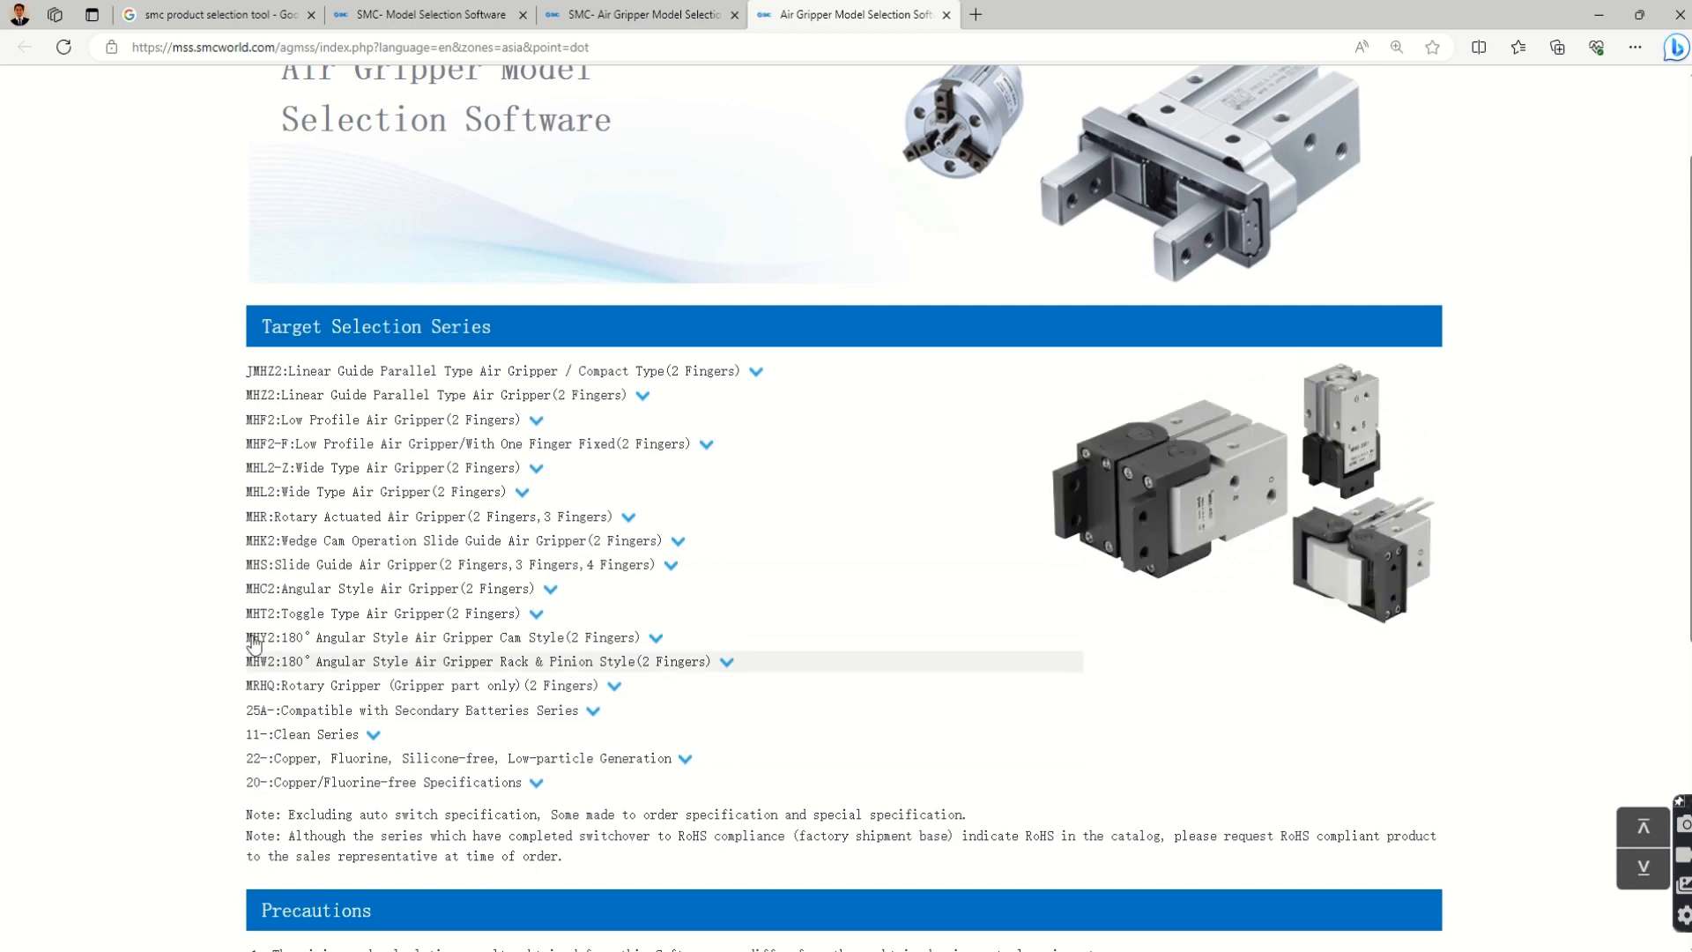
scroll(235, 439, "down", 6)
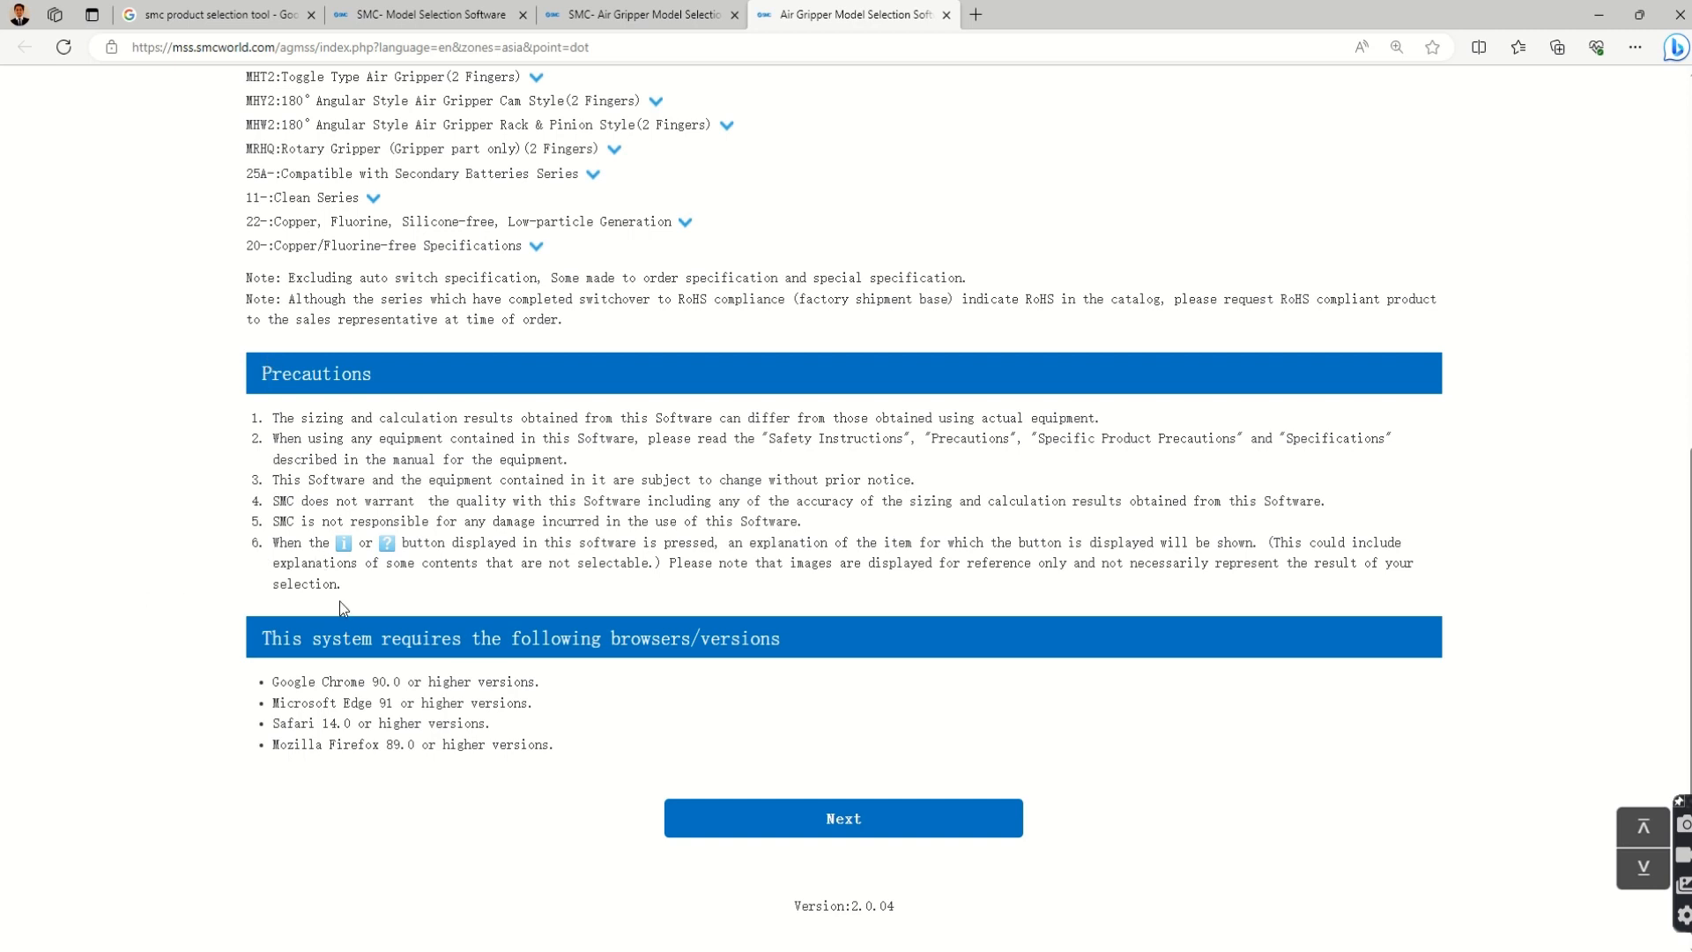
left_click(775, 829)
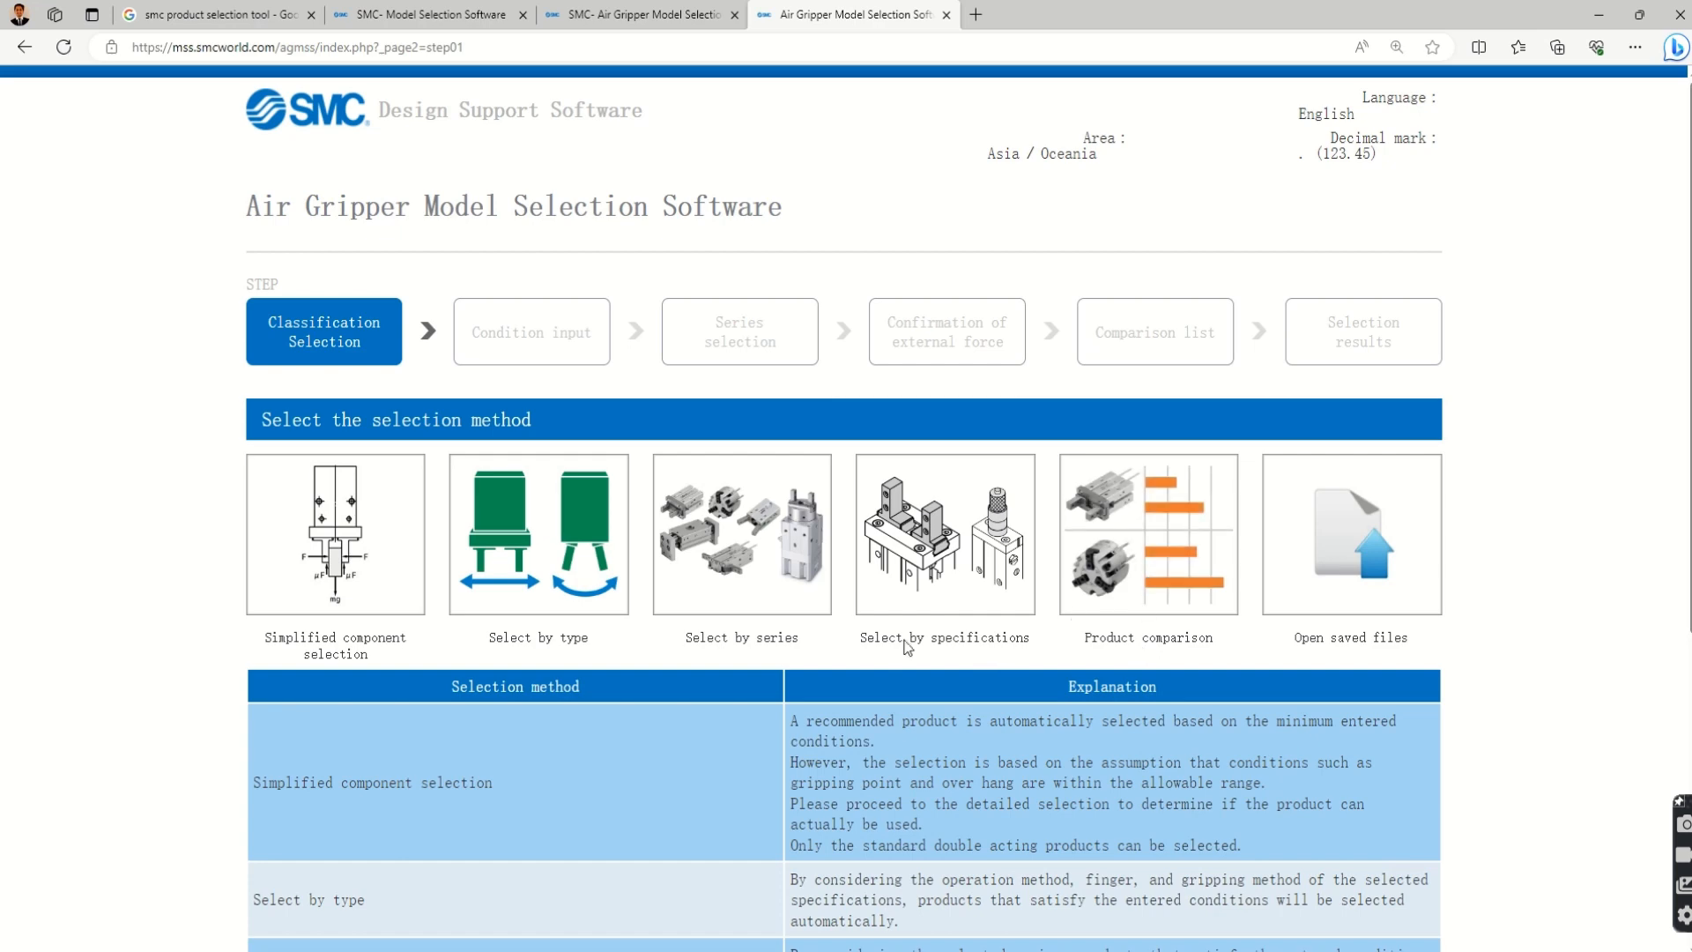
- Read the explanations of the selection methods and choose Simplified component selection
scroll(828, 626, "down", 3)
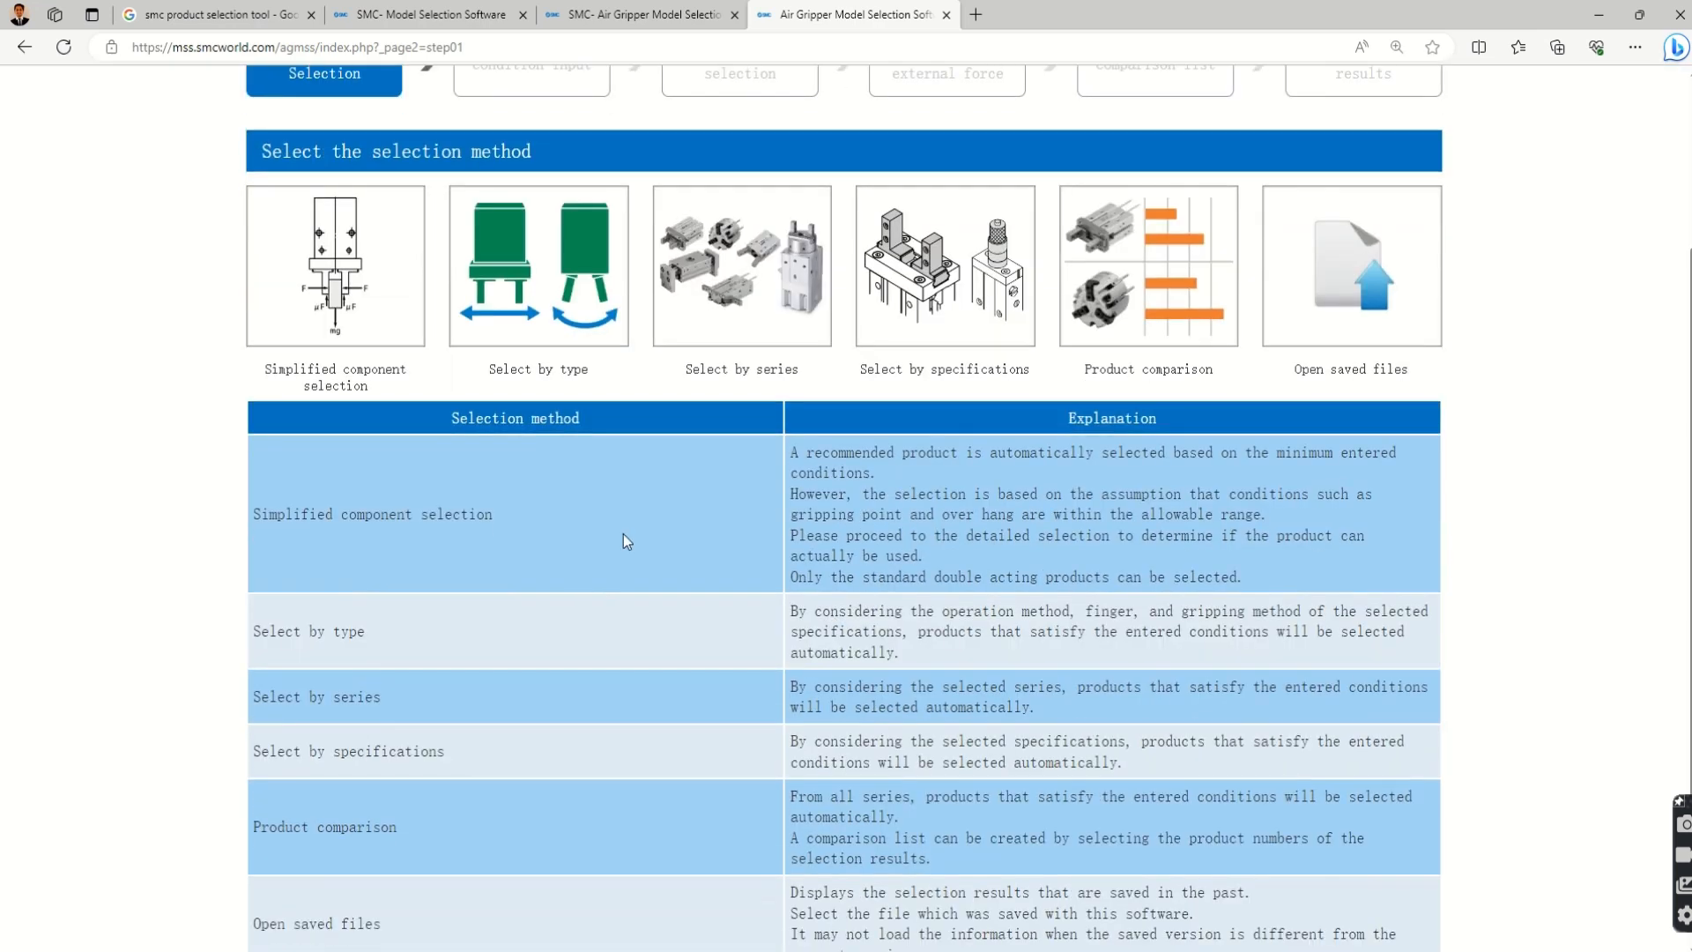
scroll(622, 534, "down", 2)
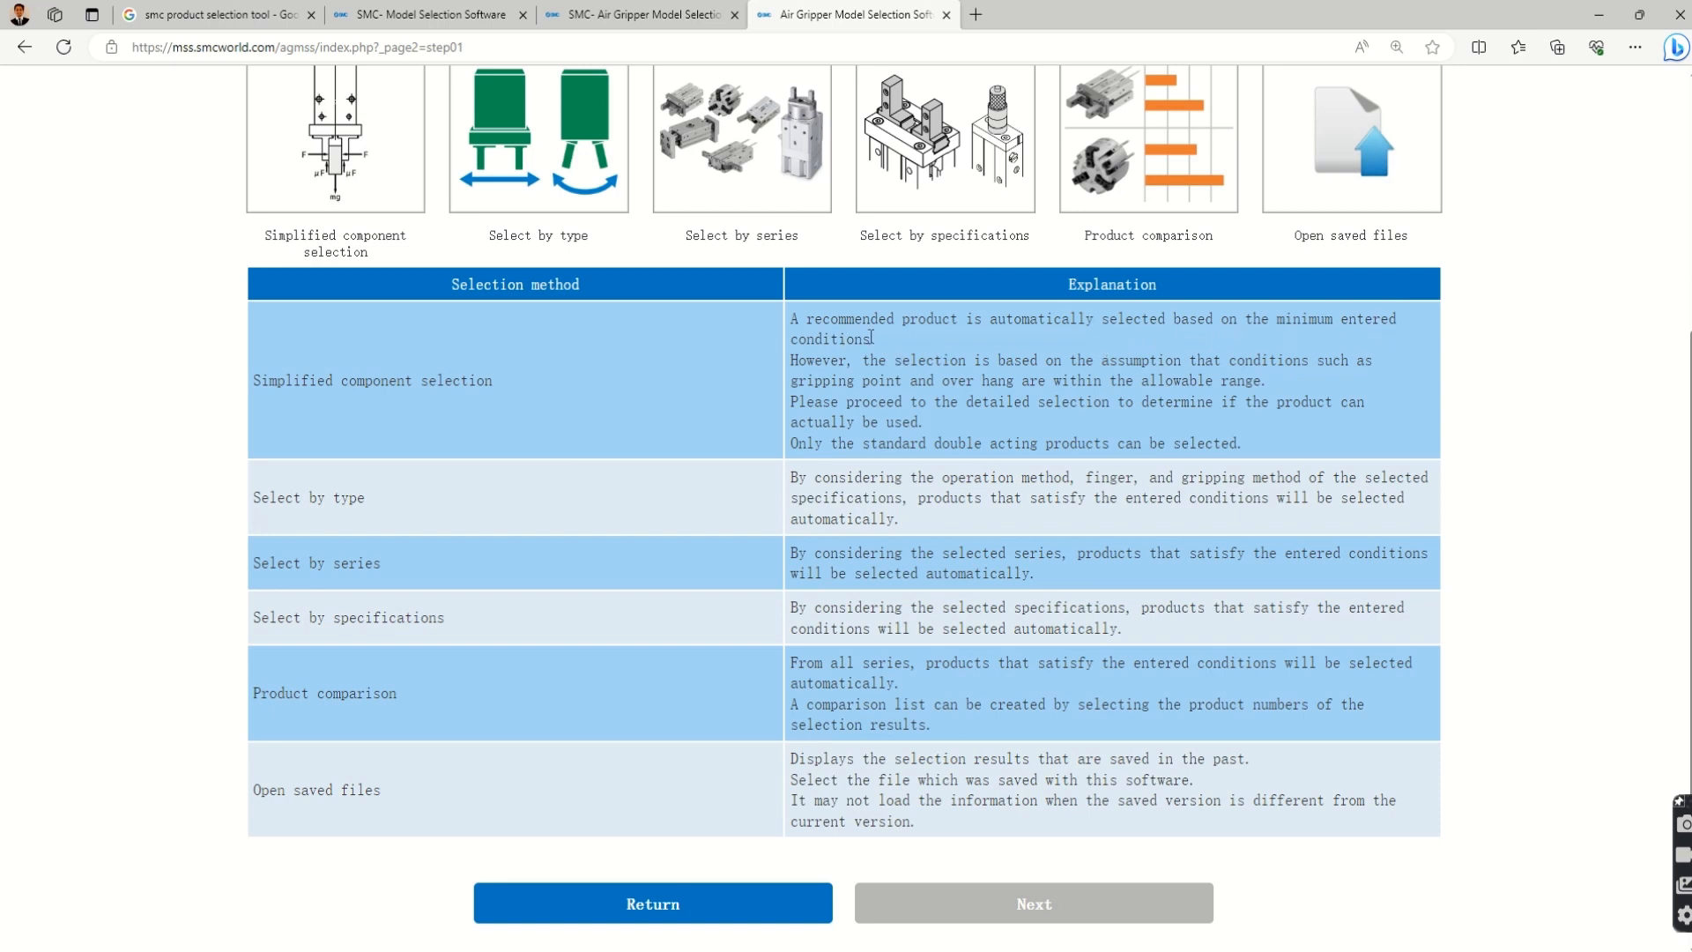
left_click_drag(873, 340, 783, 328)
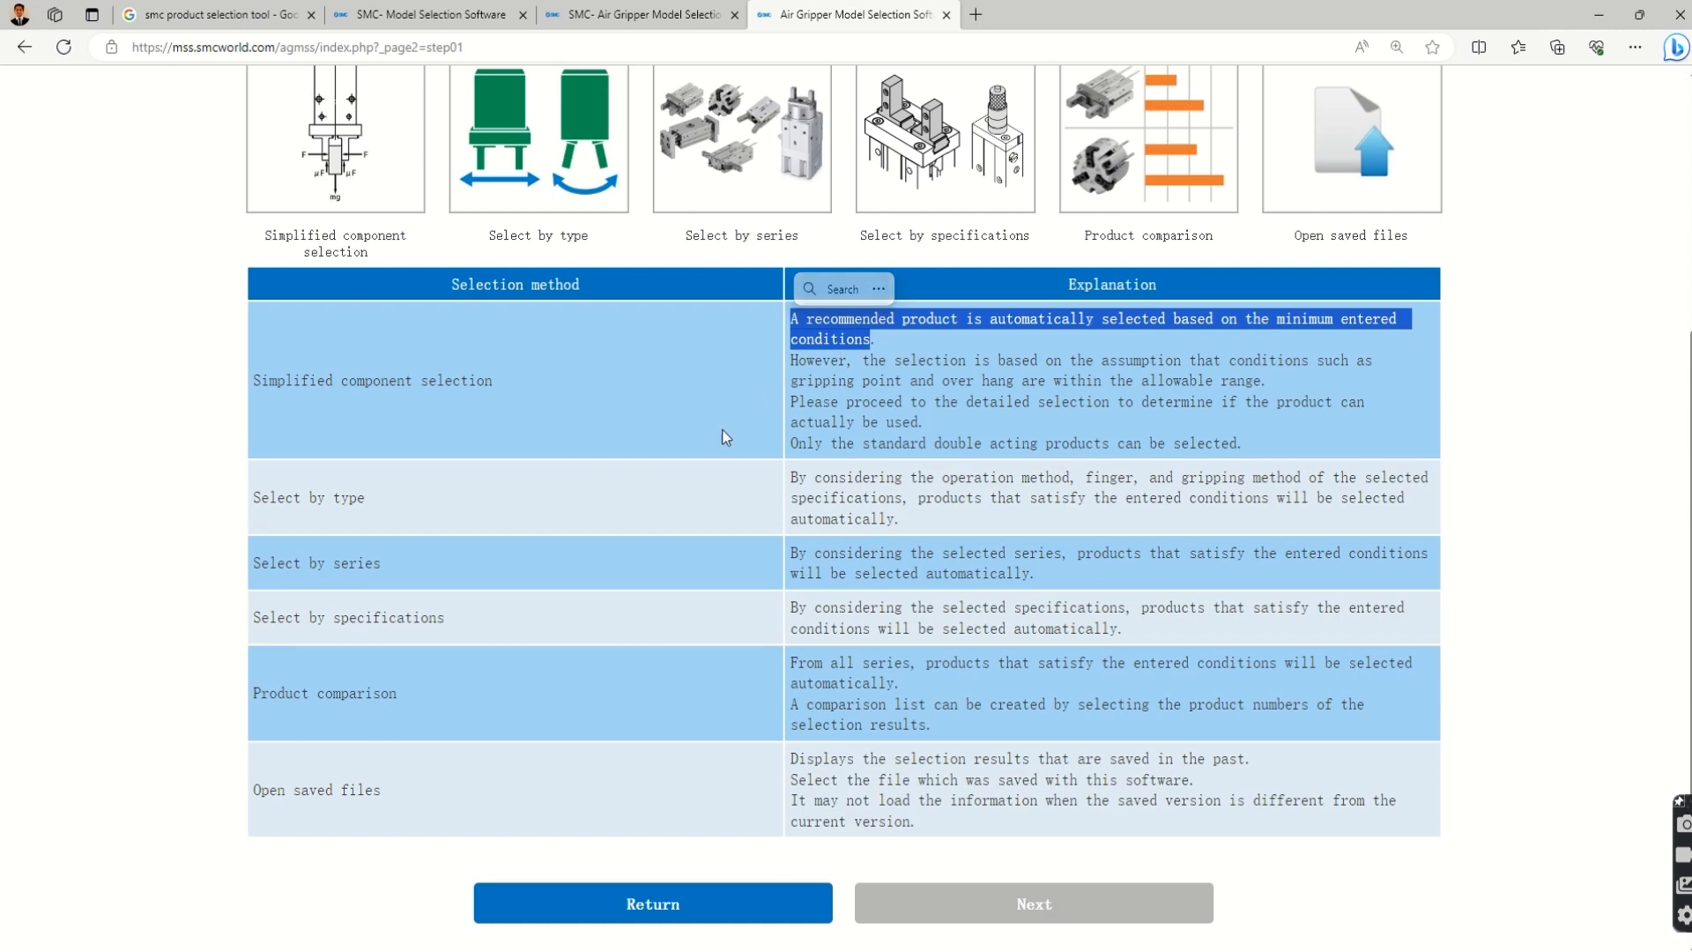
left_click(751, 416)
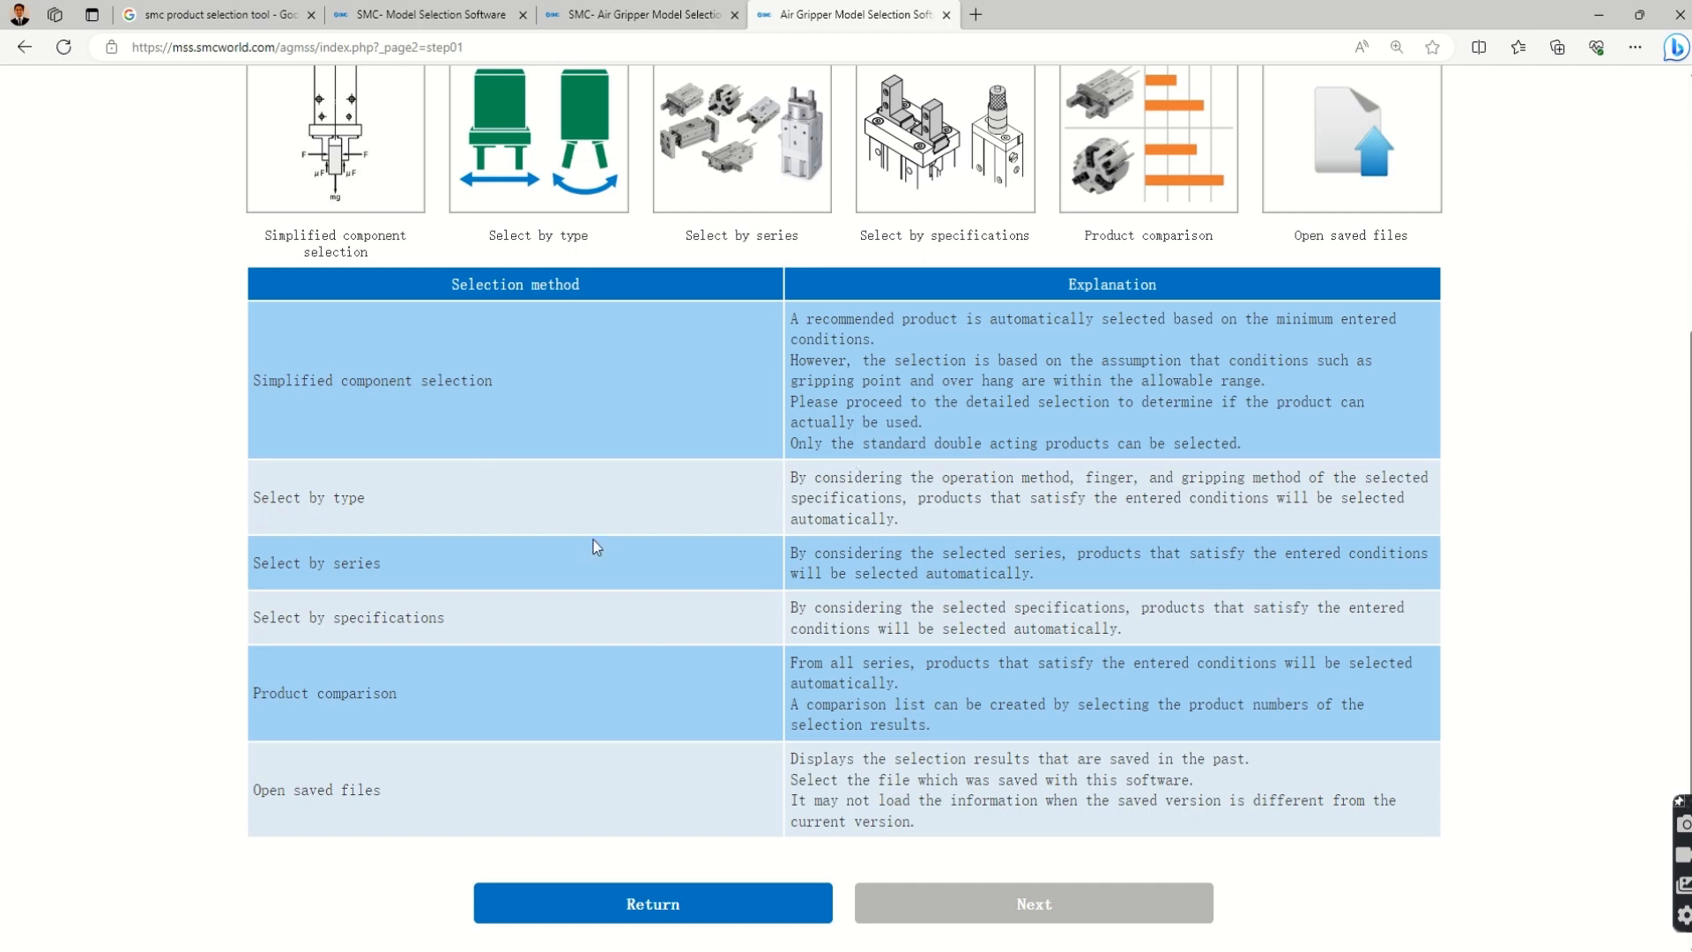
scroll(414, 461, "up", 2)
left_click(343, 294)
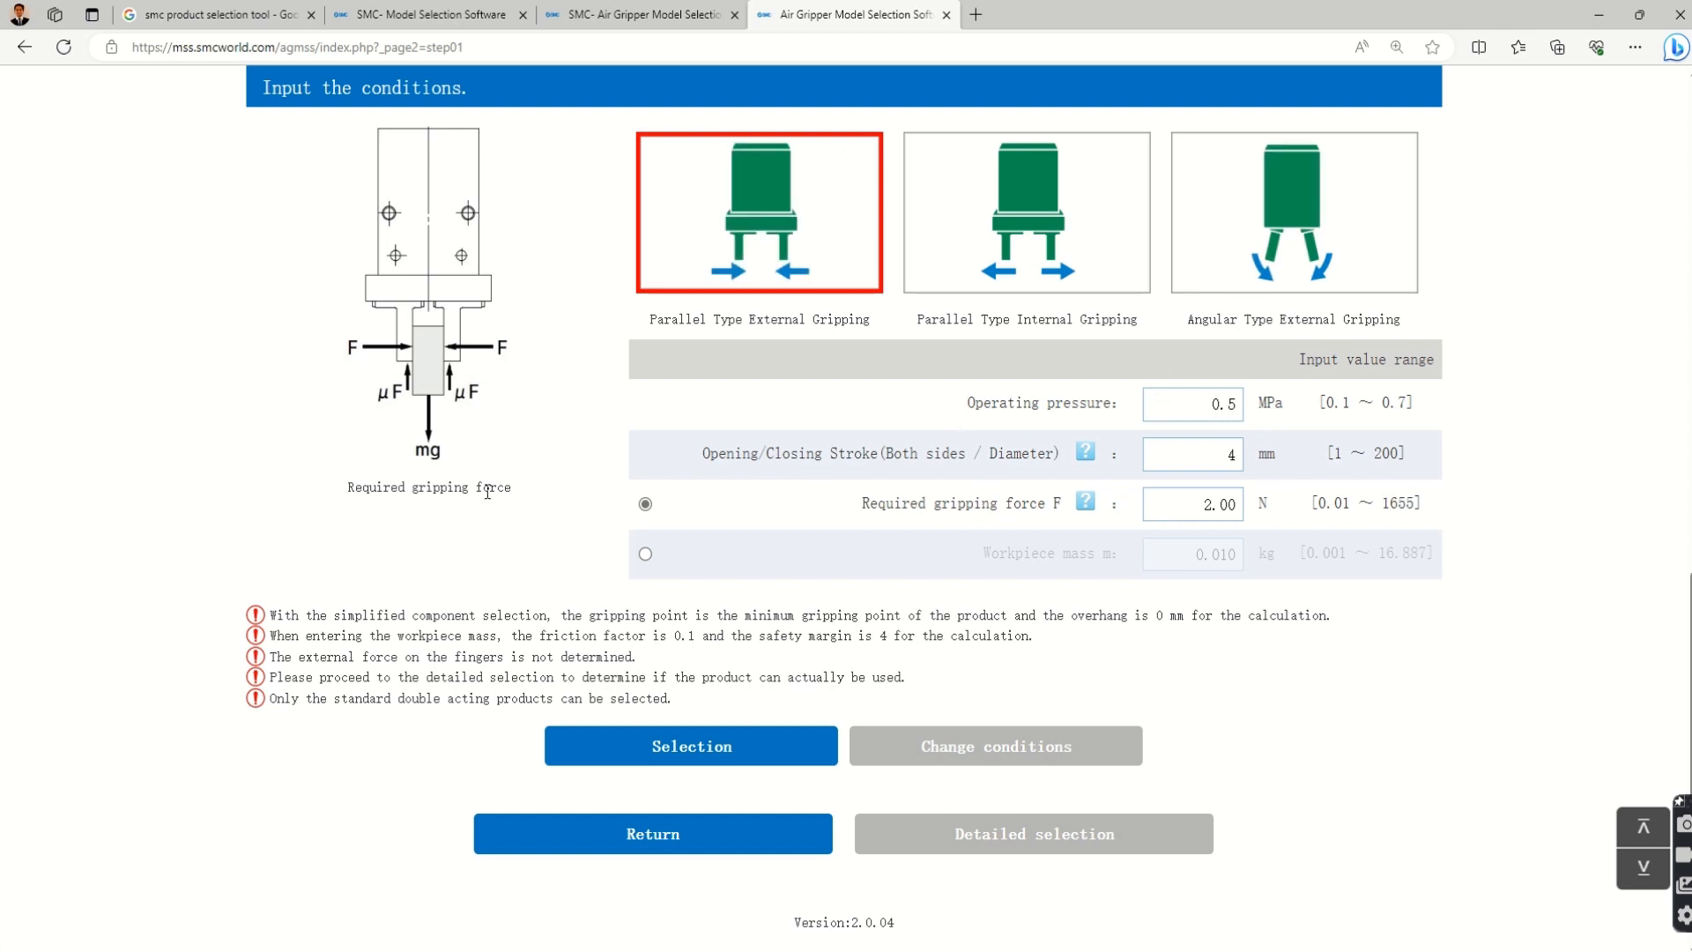
- Compare the diagrams and inputs of the internal and angular gripping types, ending on Parallel Type External Gripping
left_click(1005, 261)
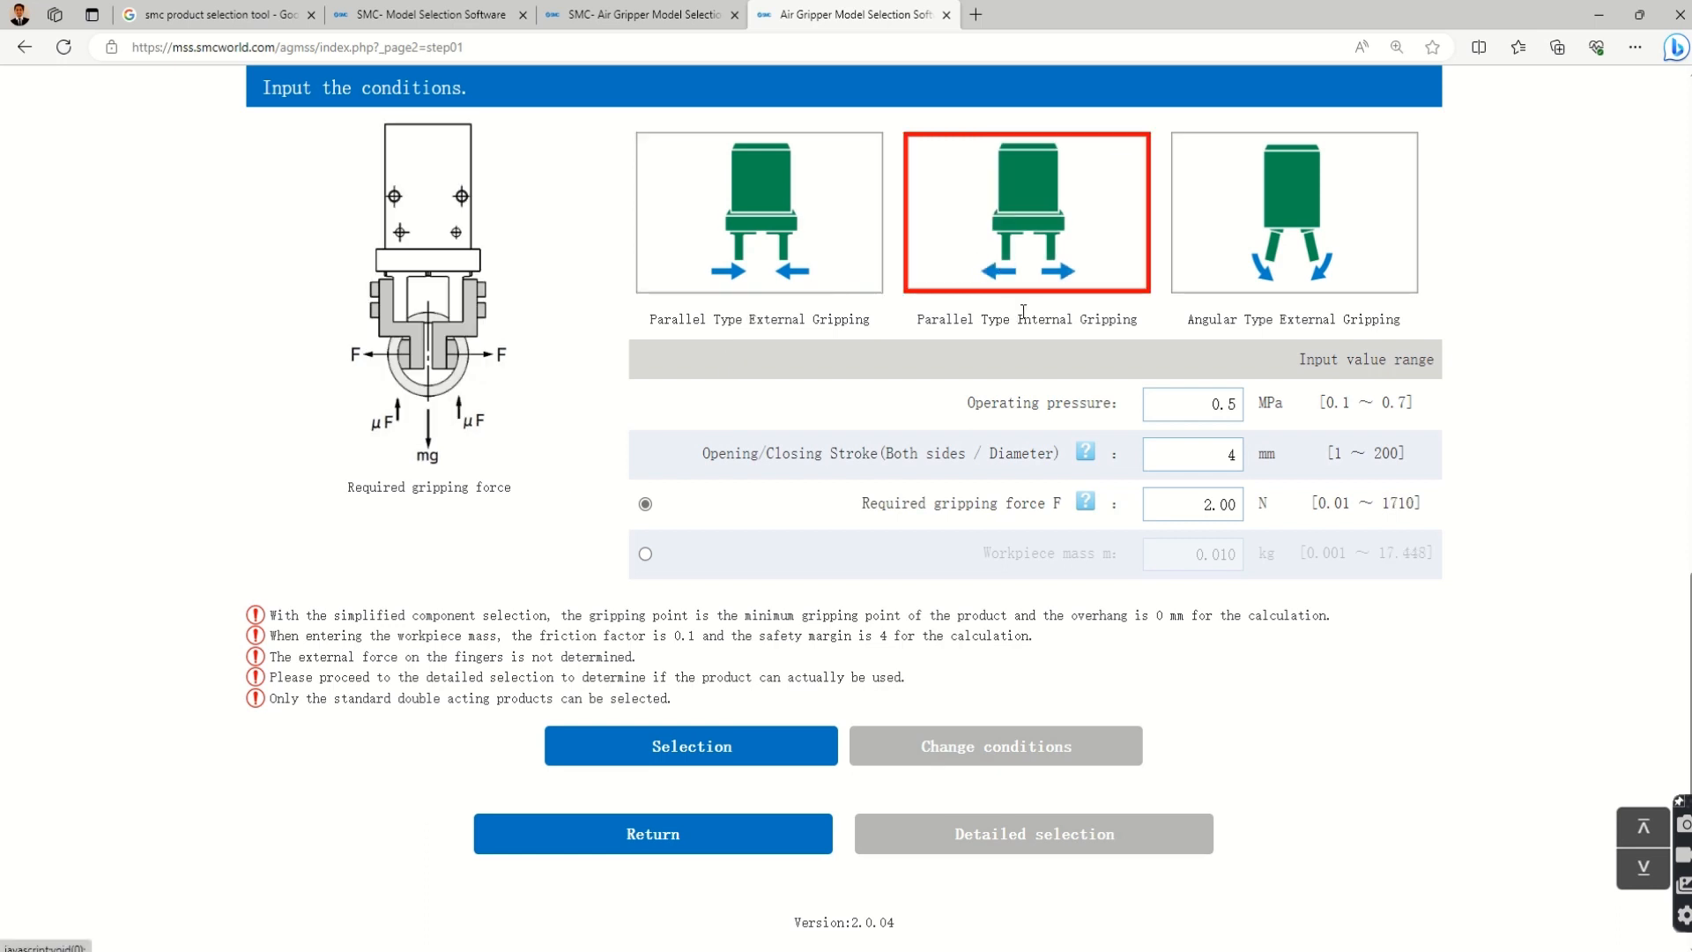
left_click(824, 256)
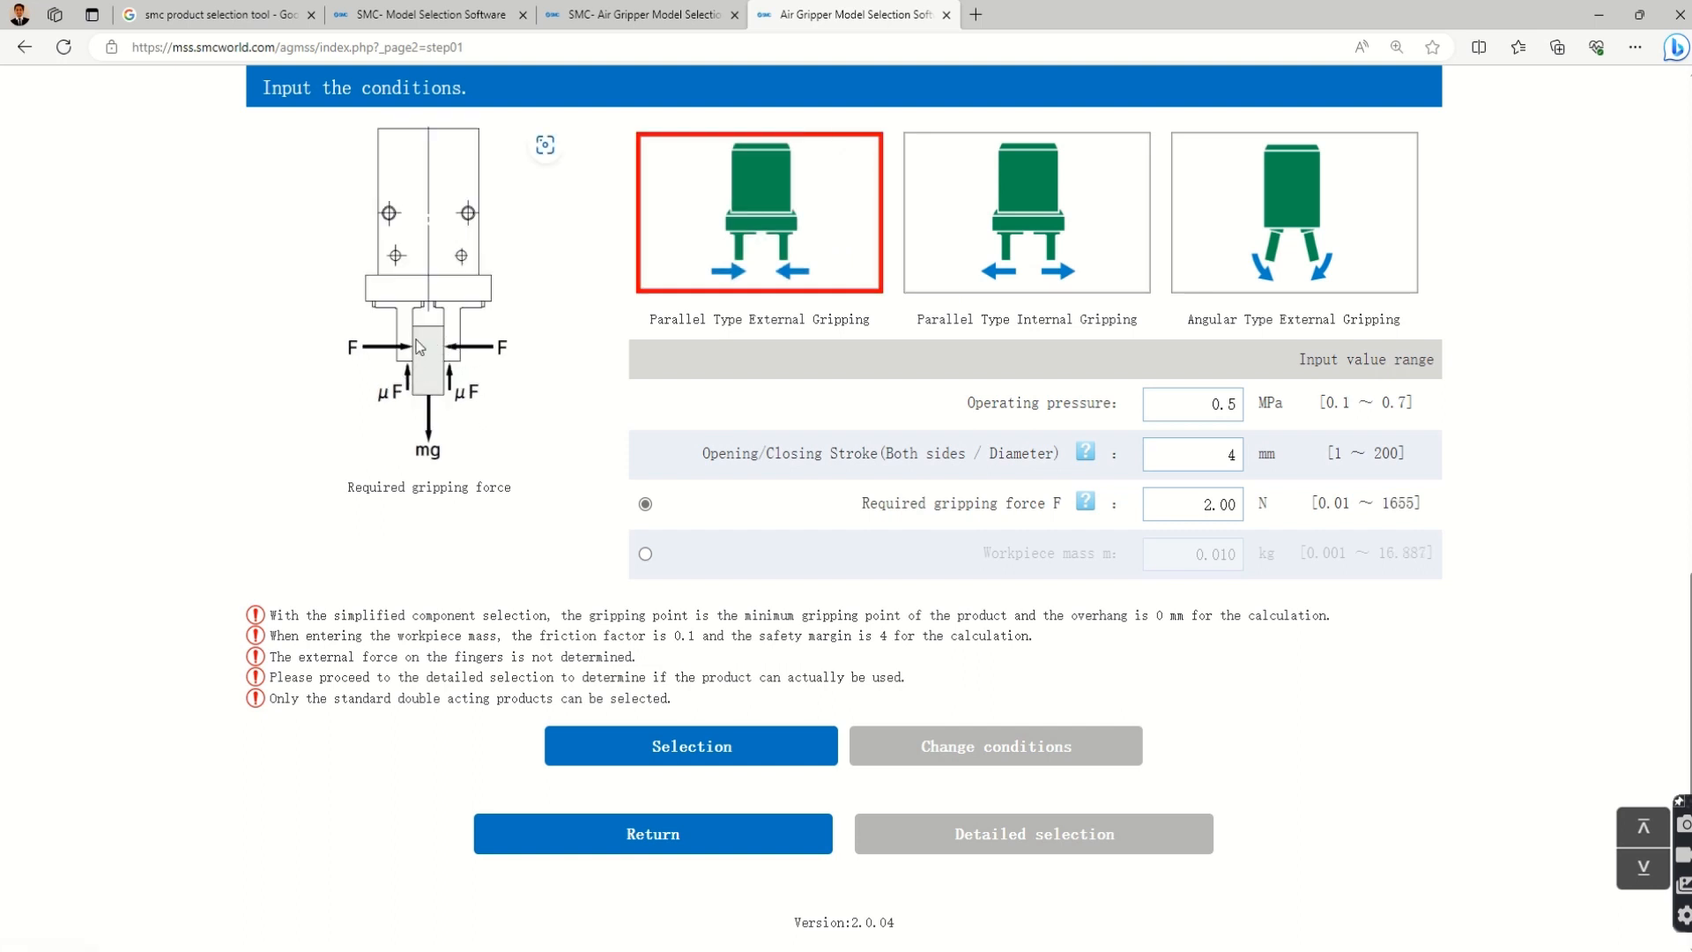
left_click(1236, 273)
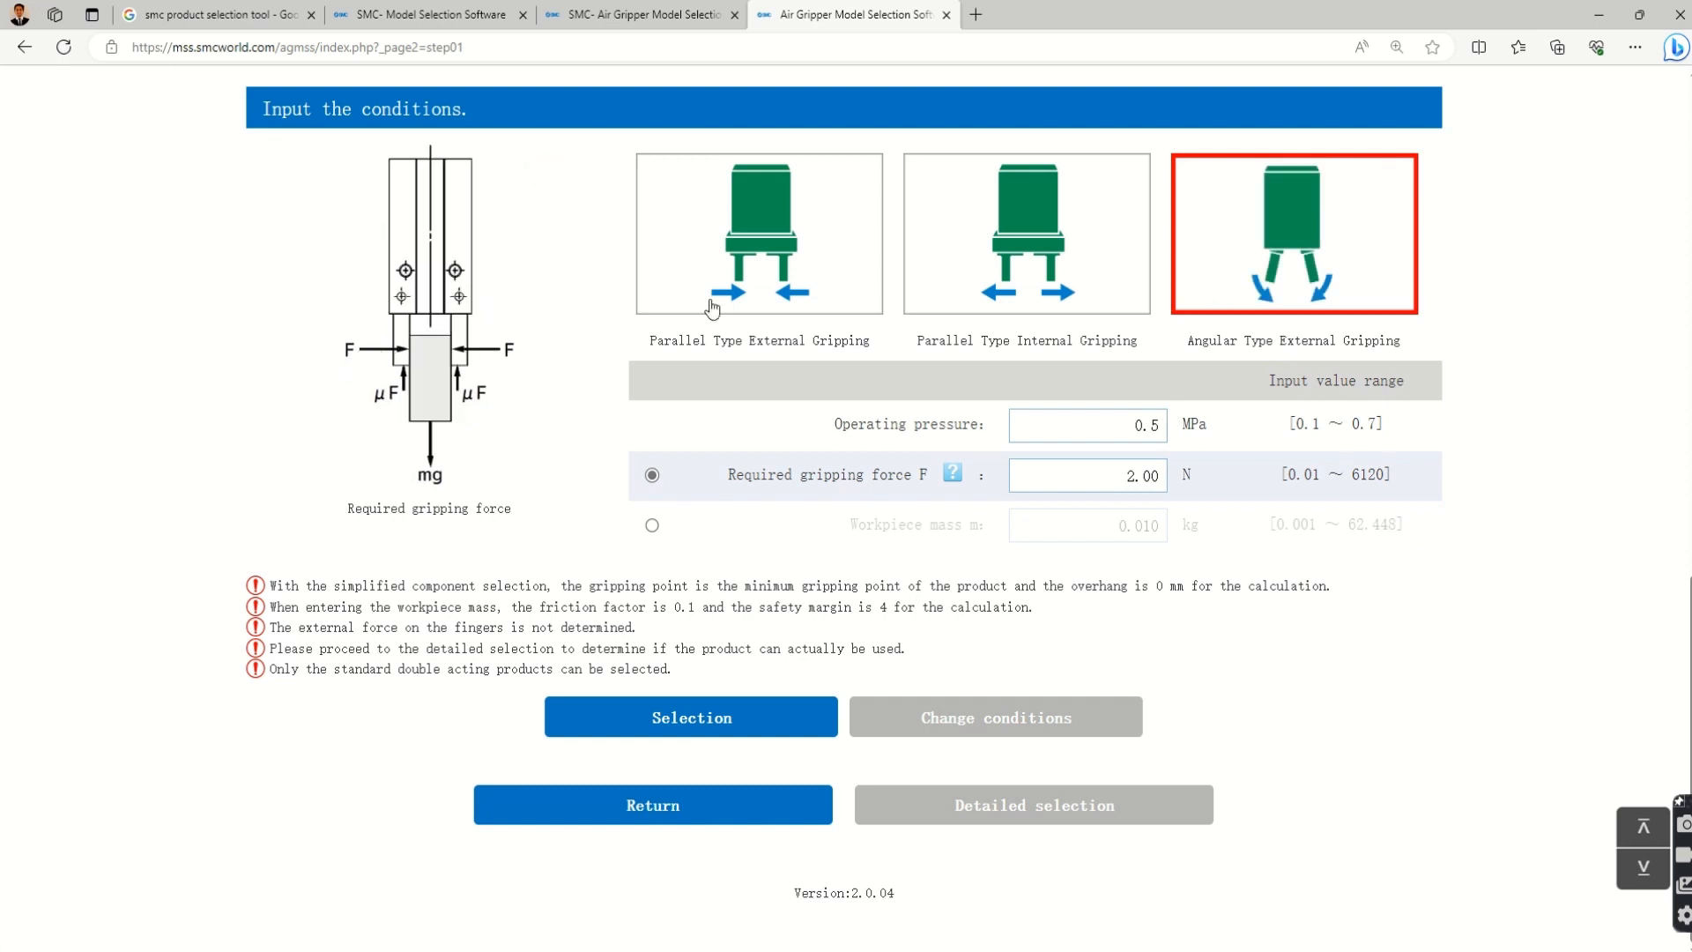
left_click(758, 282)
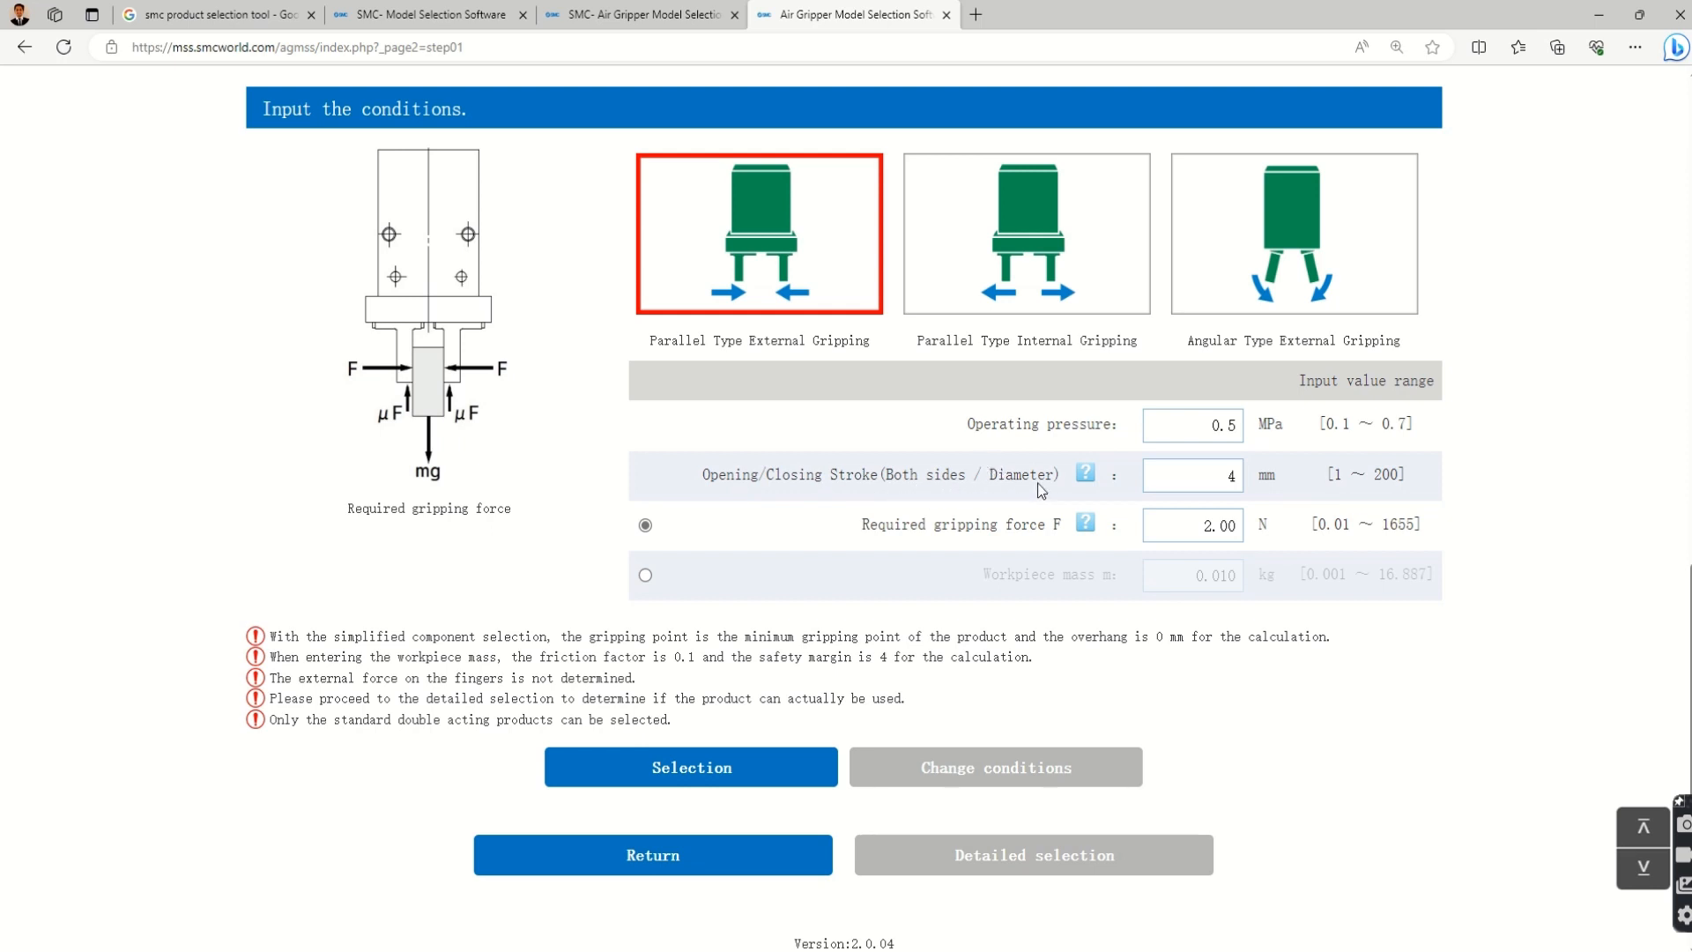
- Check the explanation of the opening/closing stroke and set the stroke to 5 mm
scroll(1053, 497, "up", 2)
scroll(1092, 458, "down", 3)
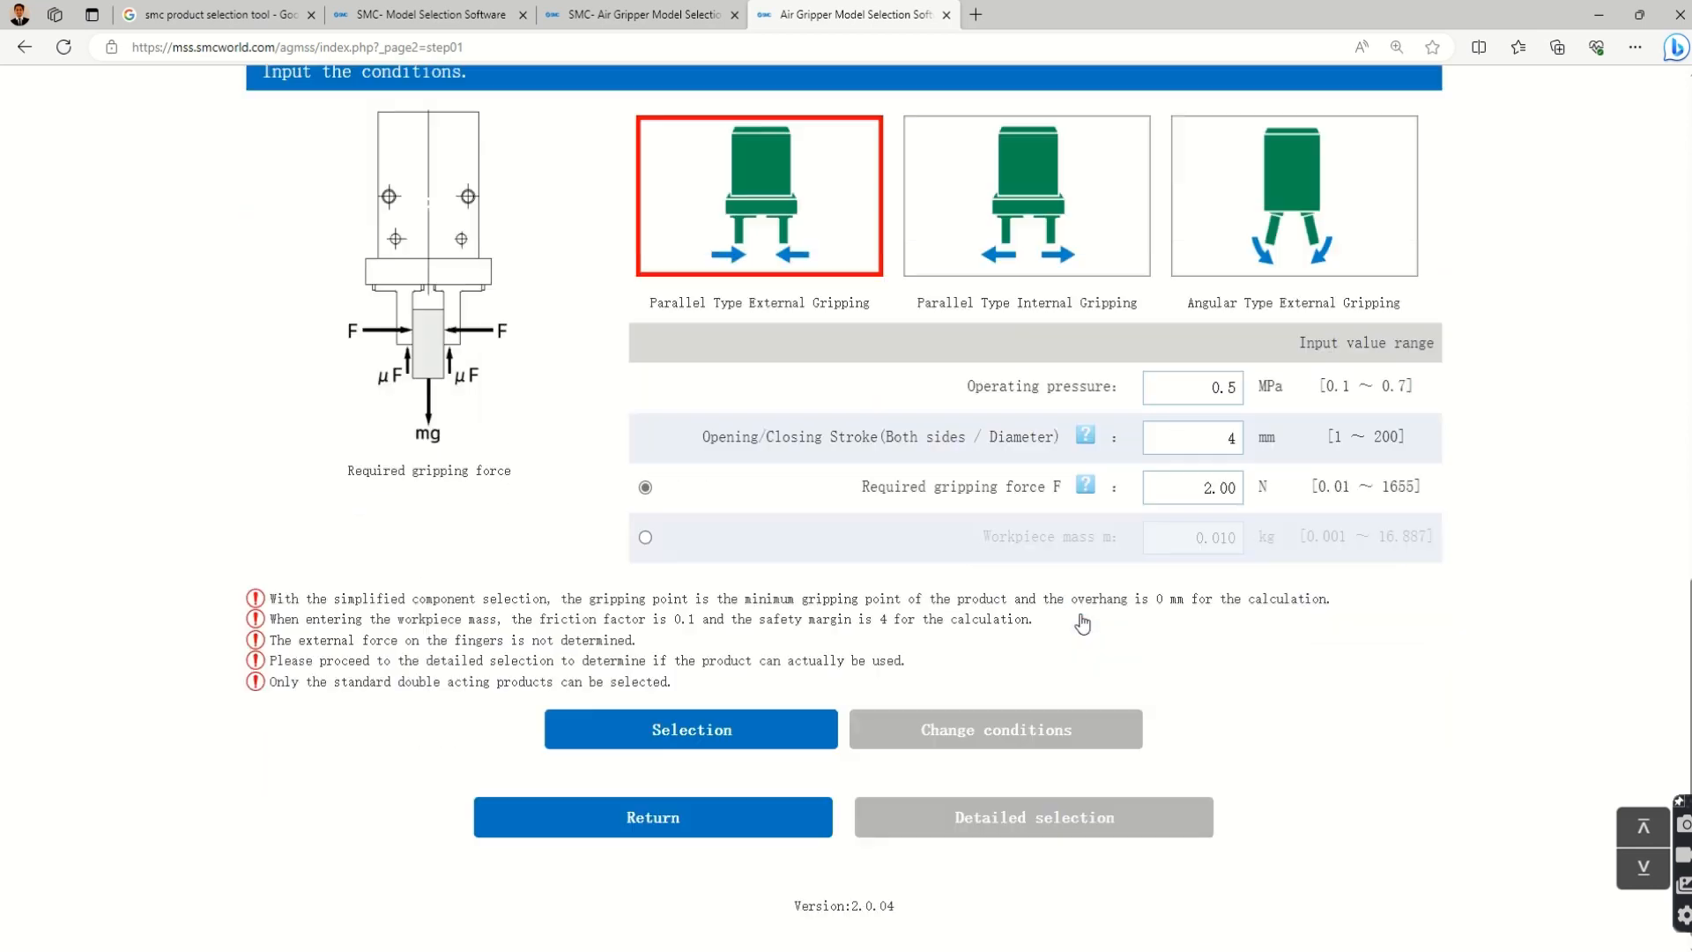
left_click(1084, 426)
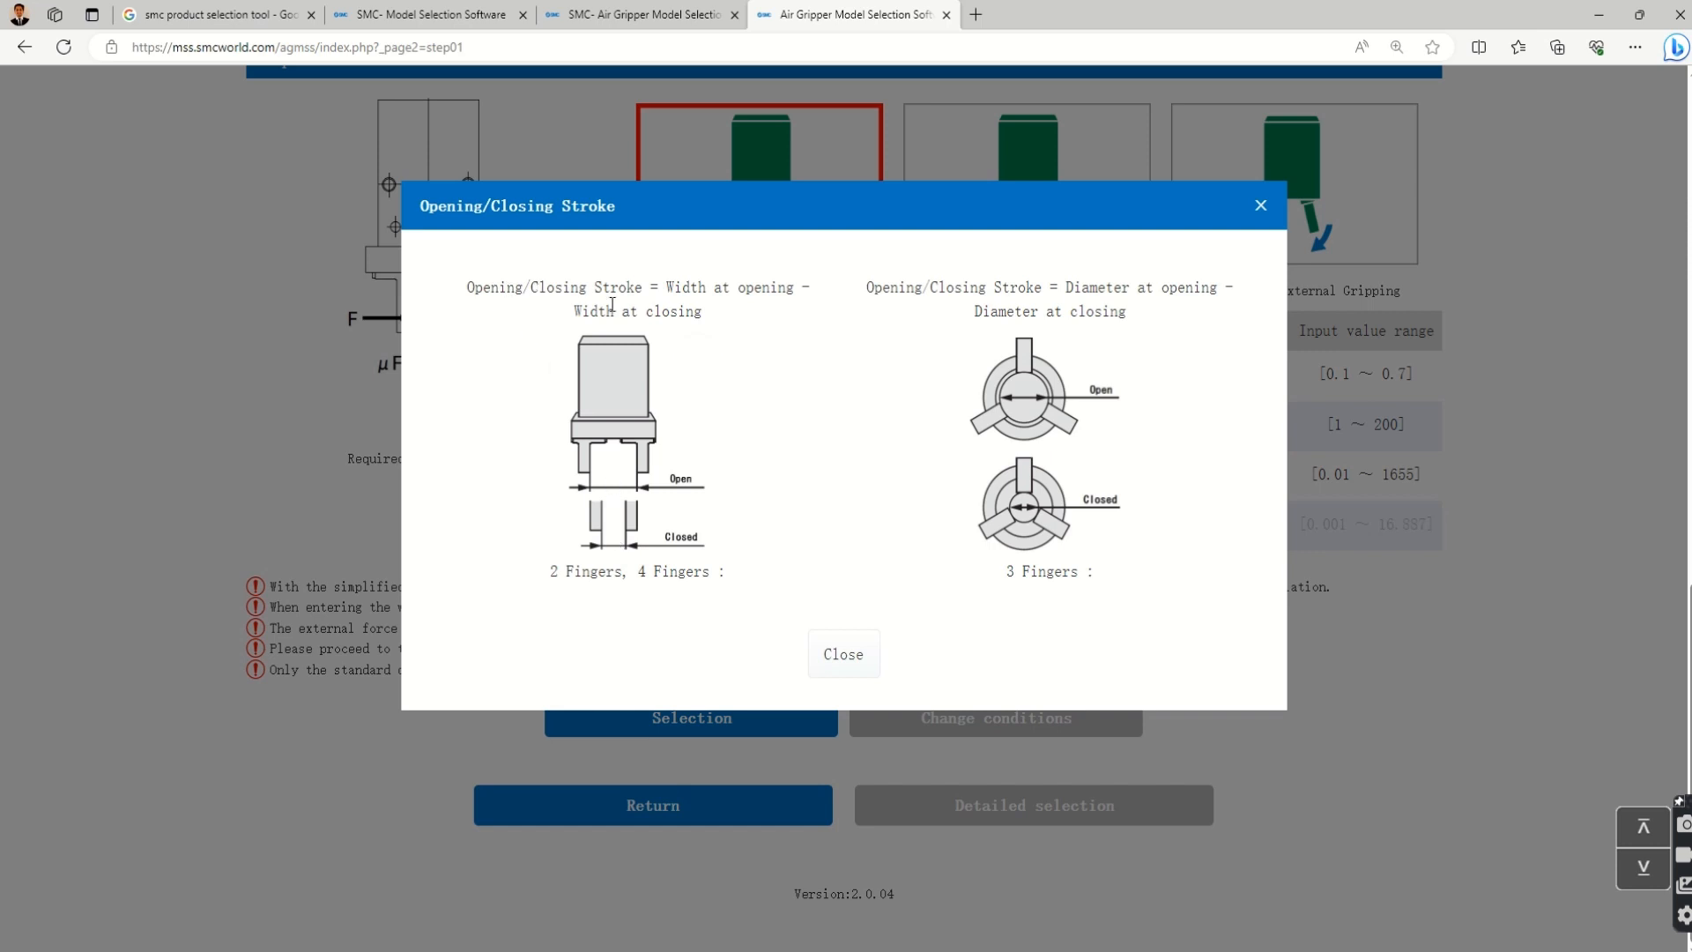
left_click(835, 652)
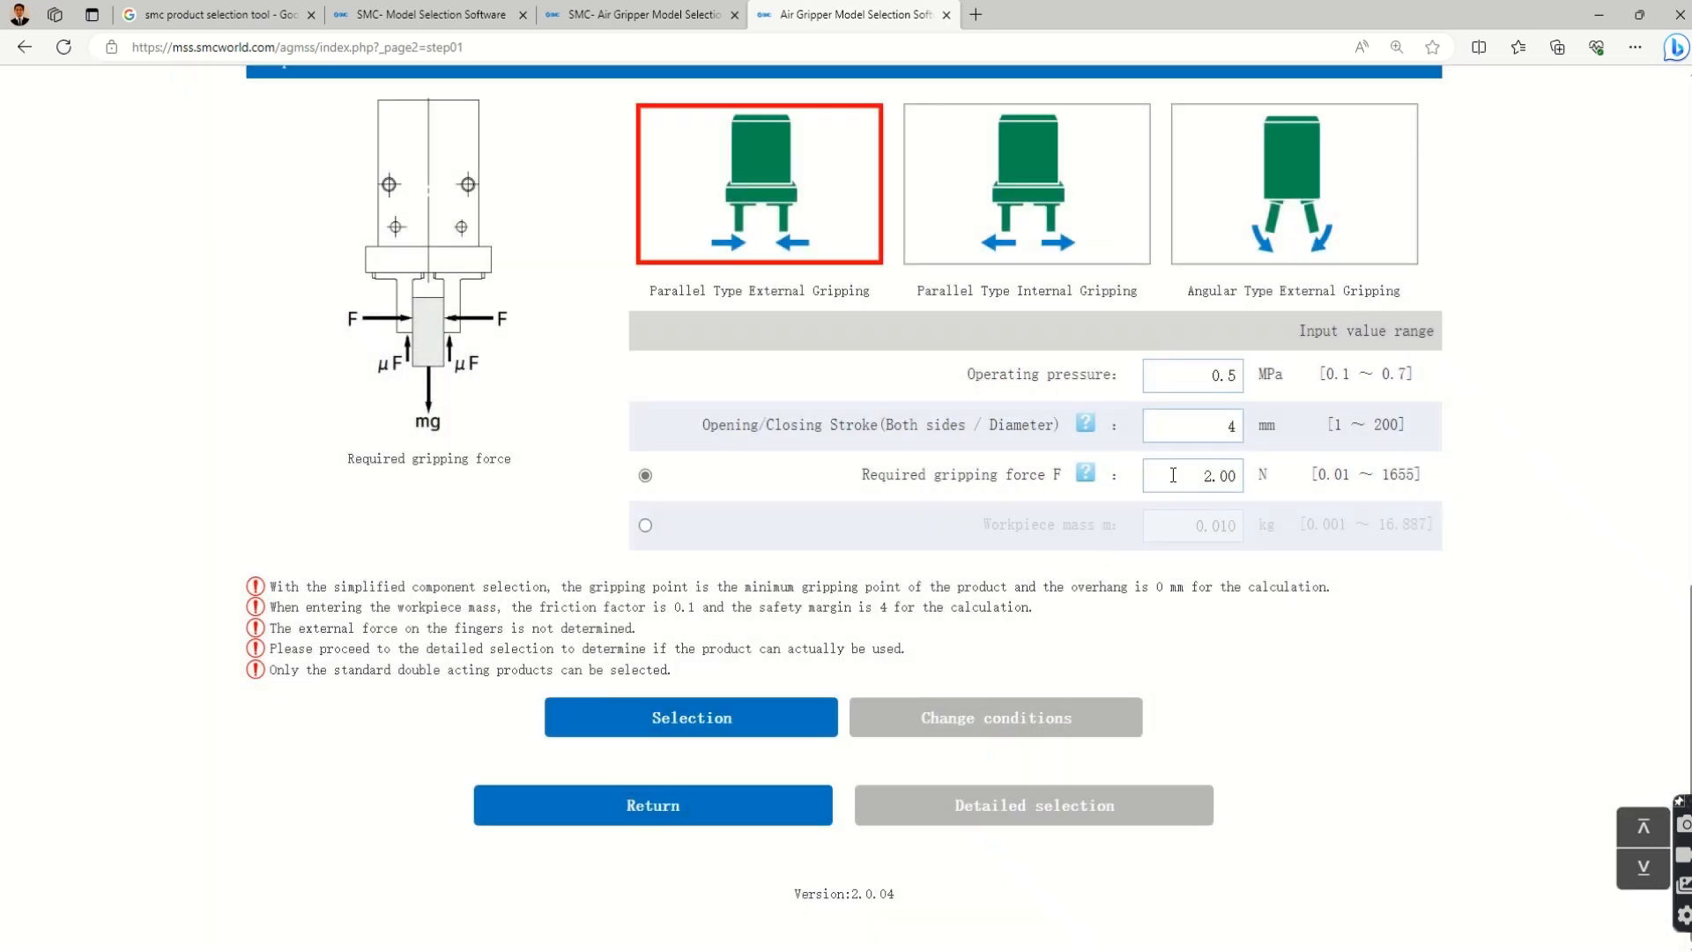
left_click(1234, 427)
key("BackSpace")
left_click(1199, 465)
- Read the required gripping force explanation, including its formula F = 4 × m × g/(n × μ) and the non-dropping condition
left_click(1085, 473)
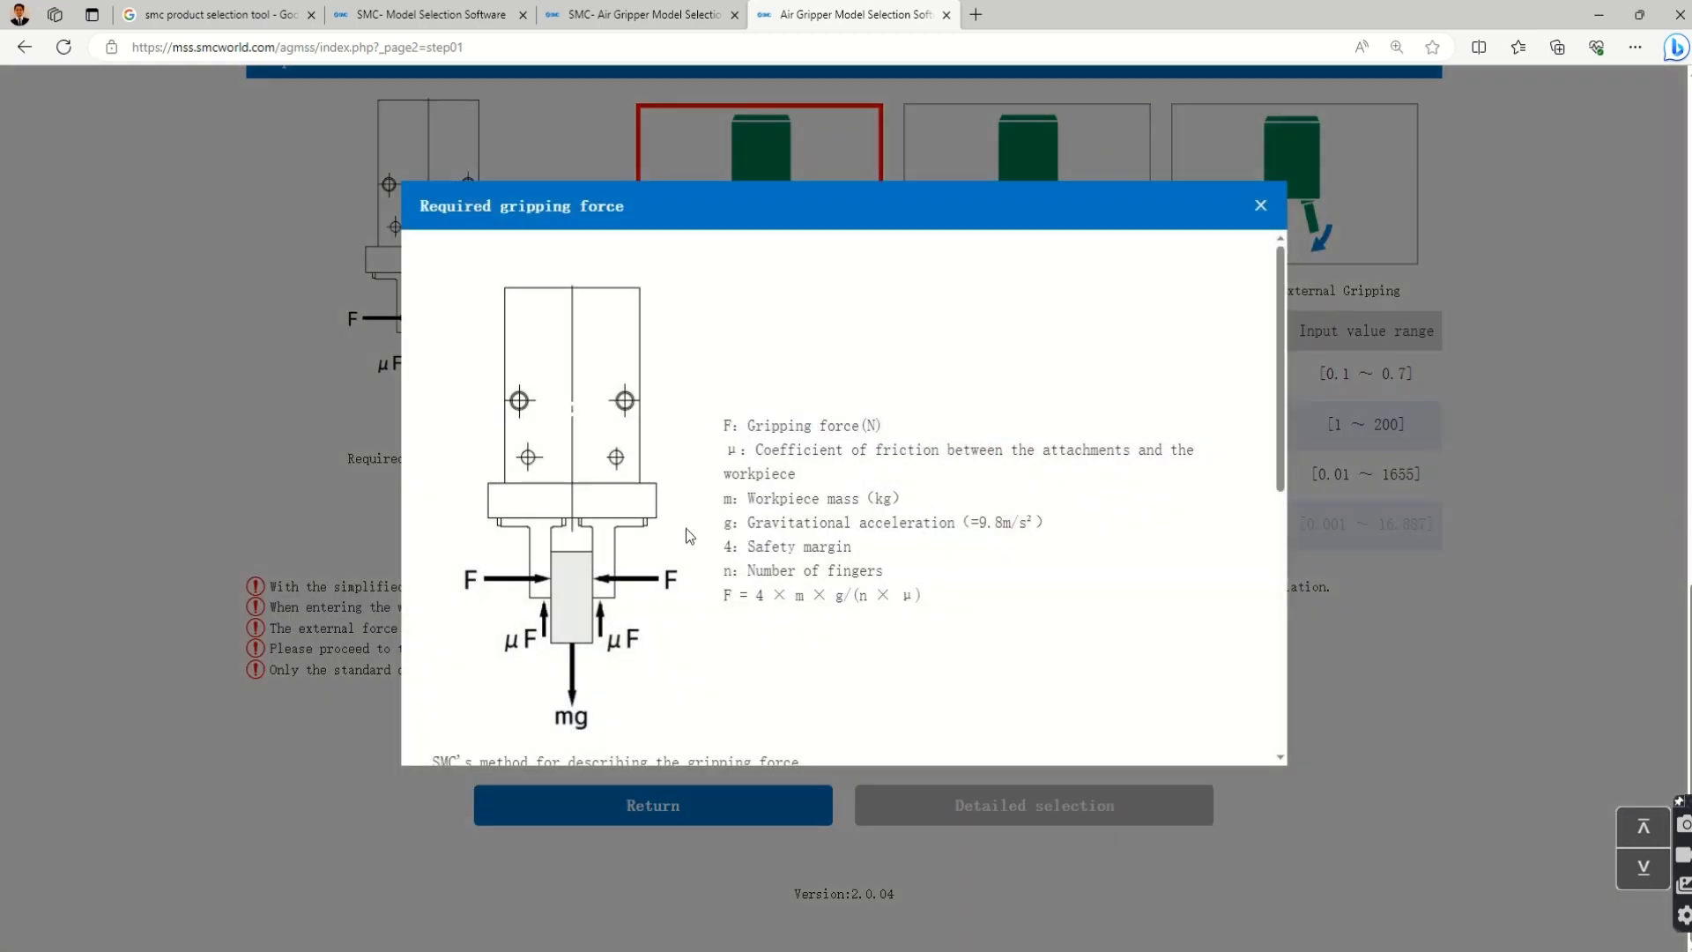
scroll(824, 453, "down", 6)
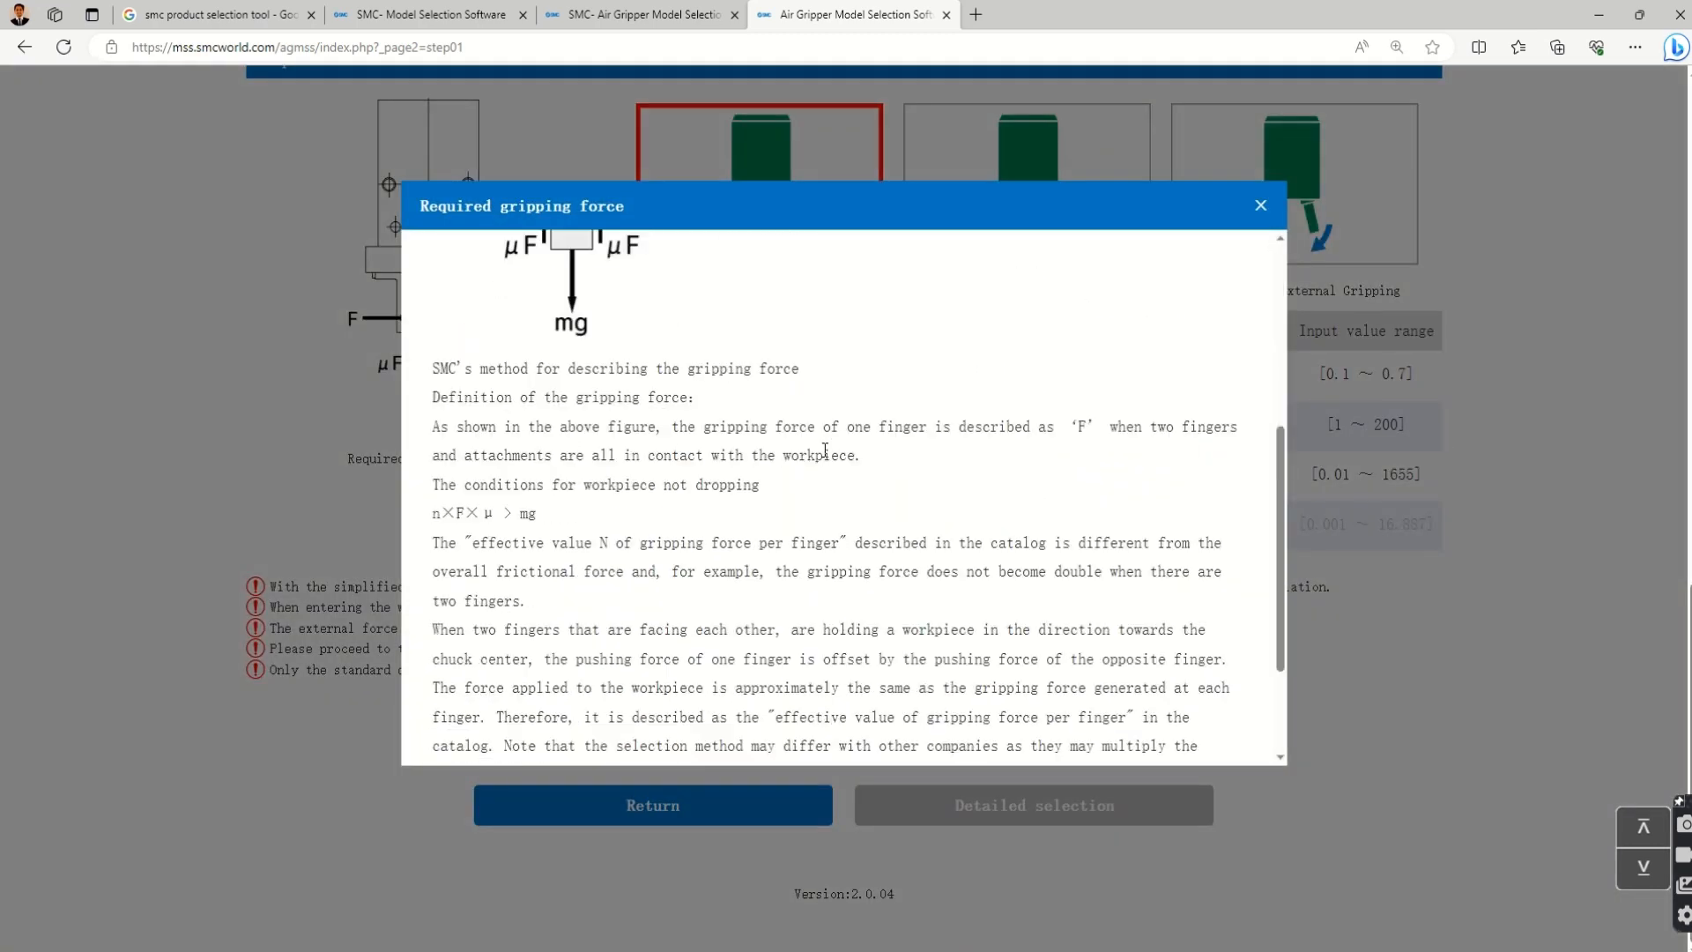
scroll(770, 509, "up", 8)
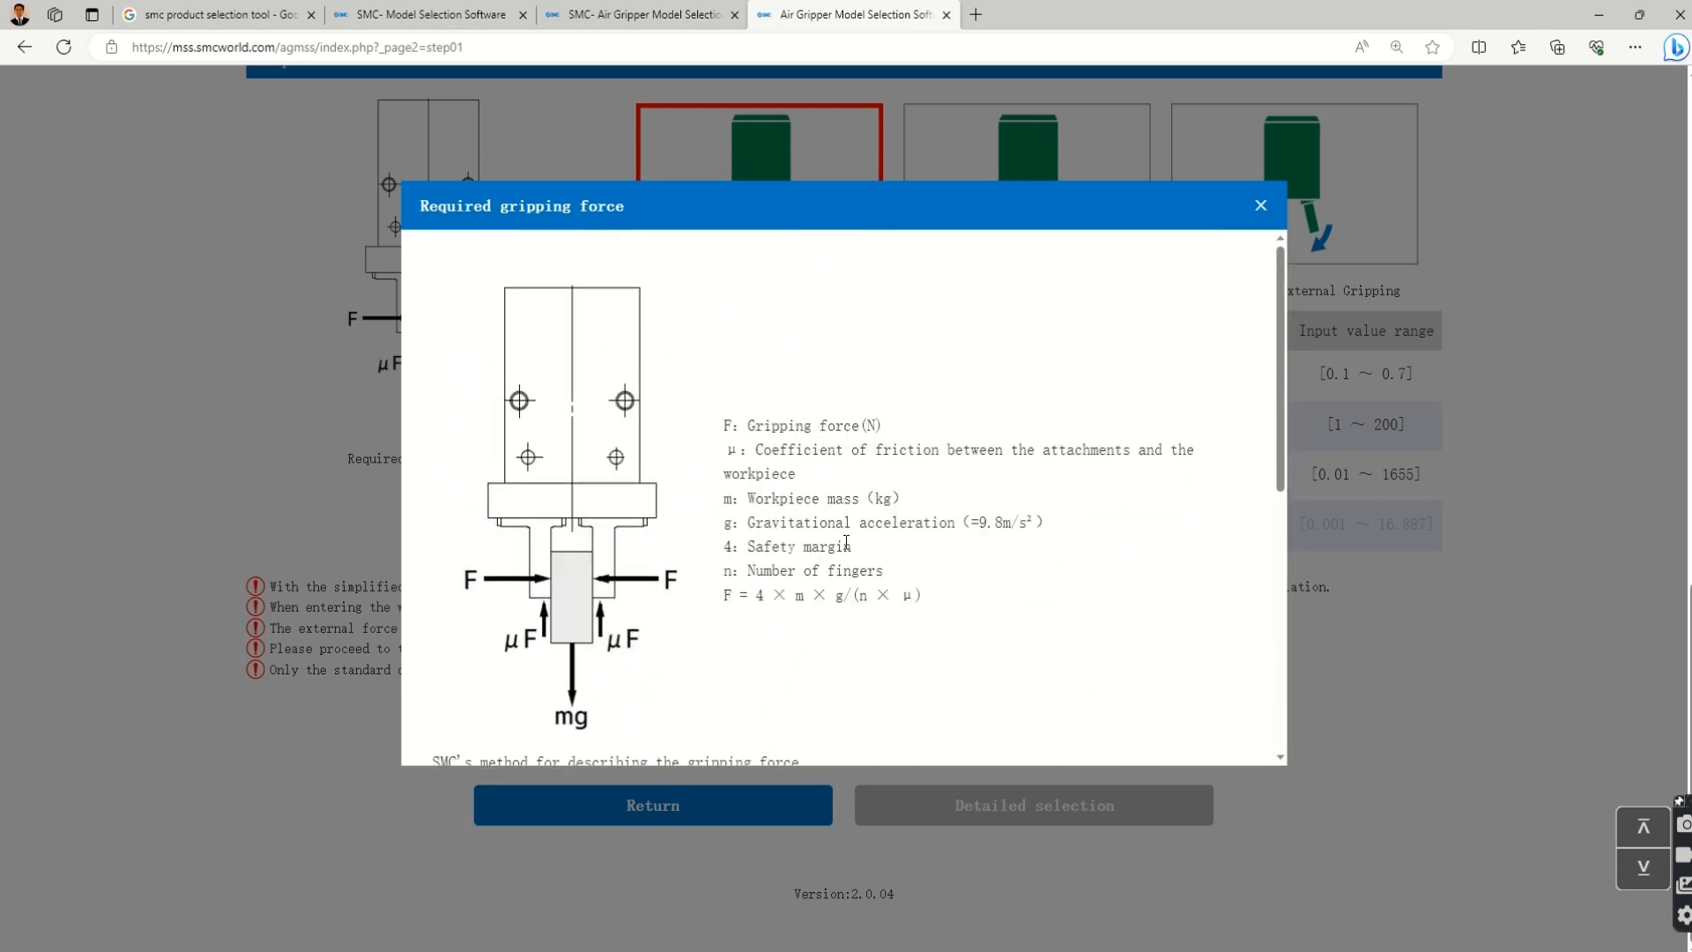
scroll(801, 533, "down", 2)
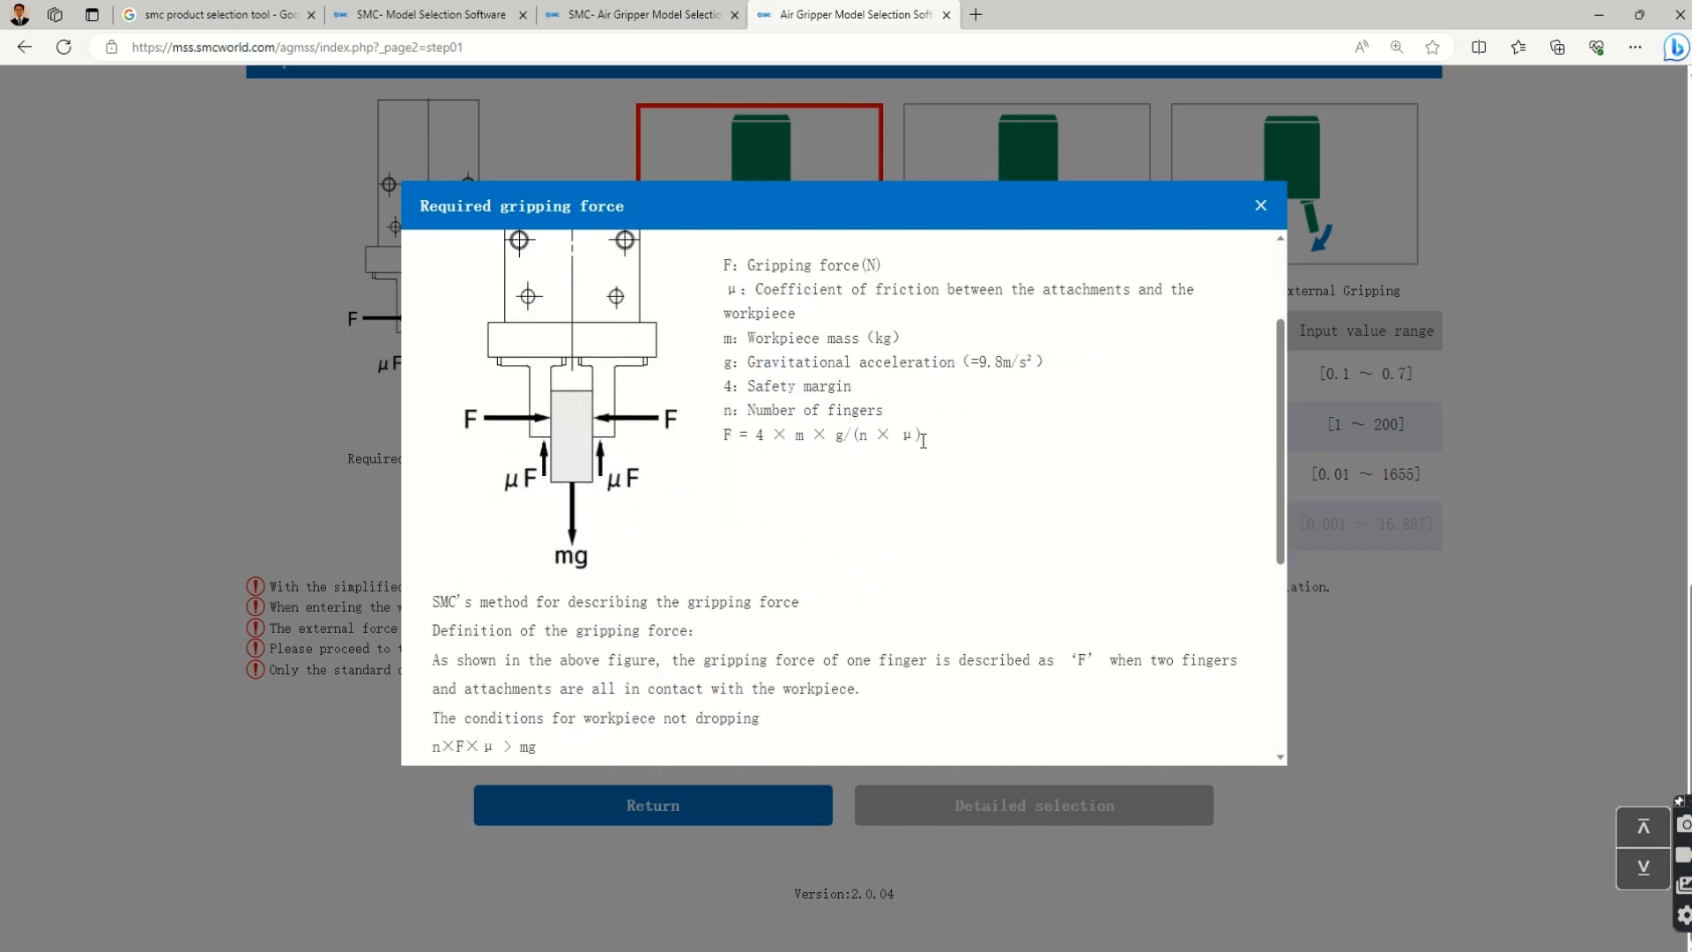
left_click_drag(923, 436, 717, 445)
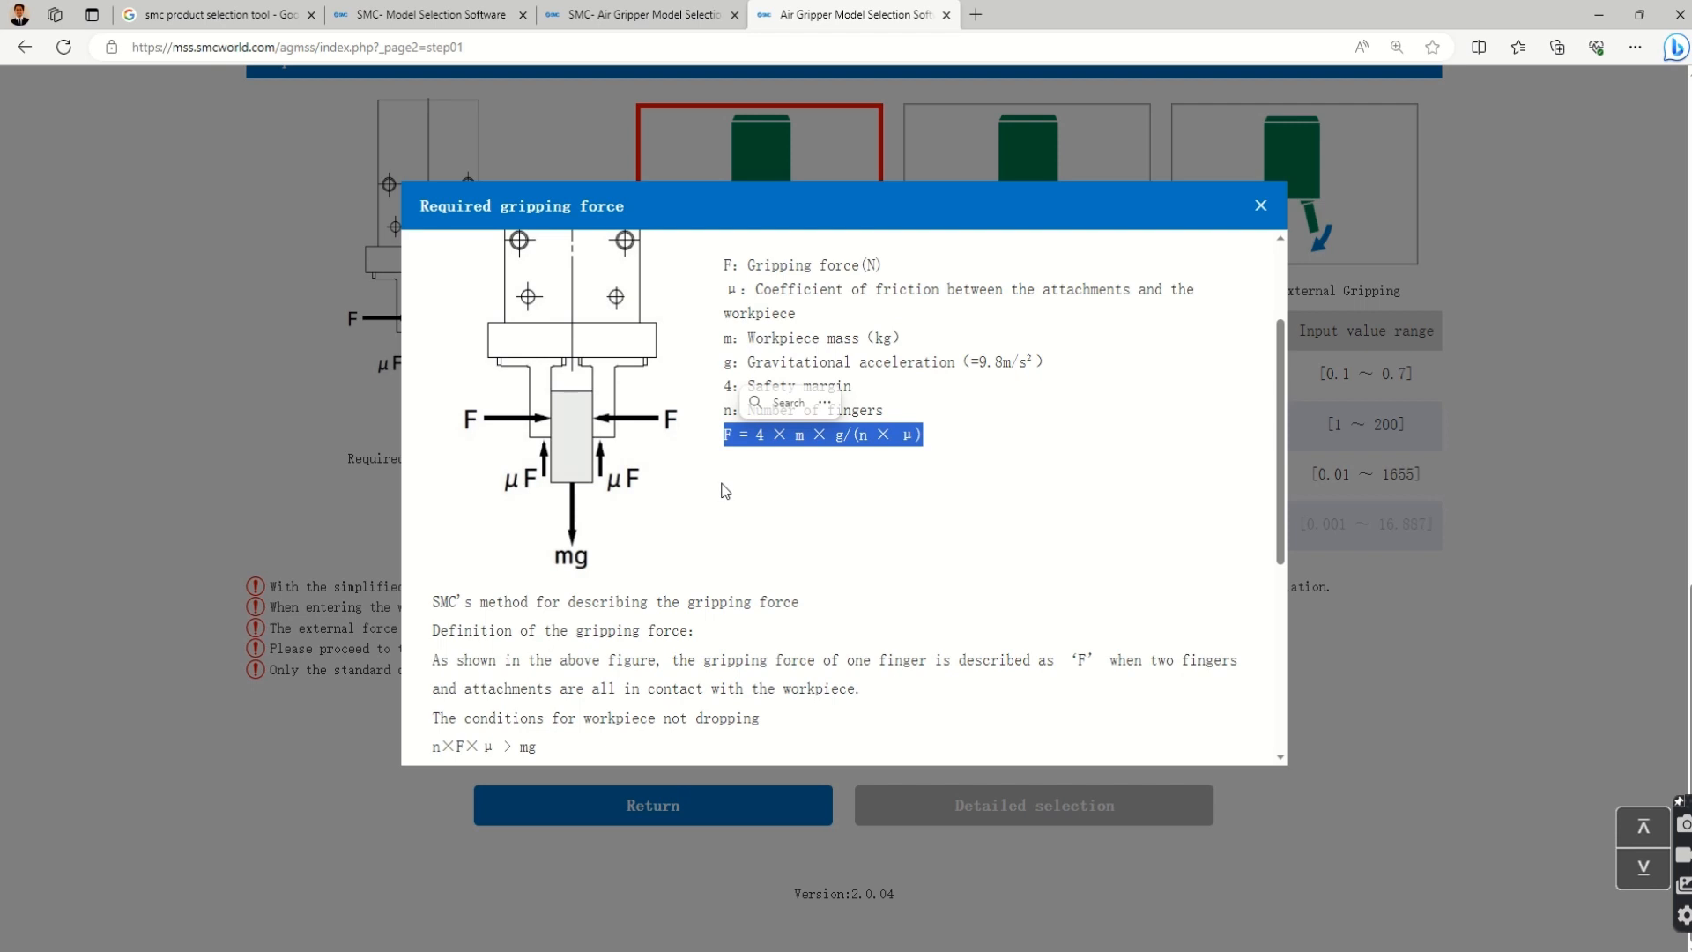
scroll(727, 491, "down", 1)
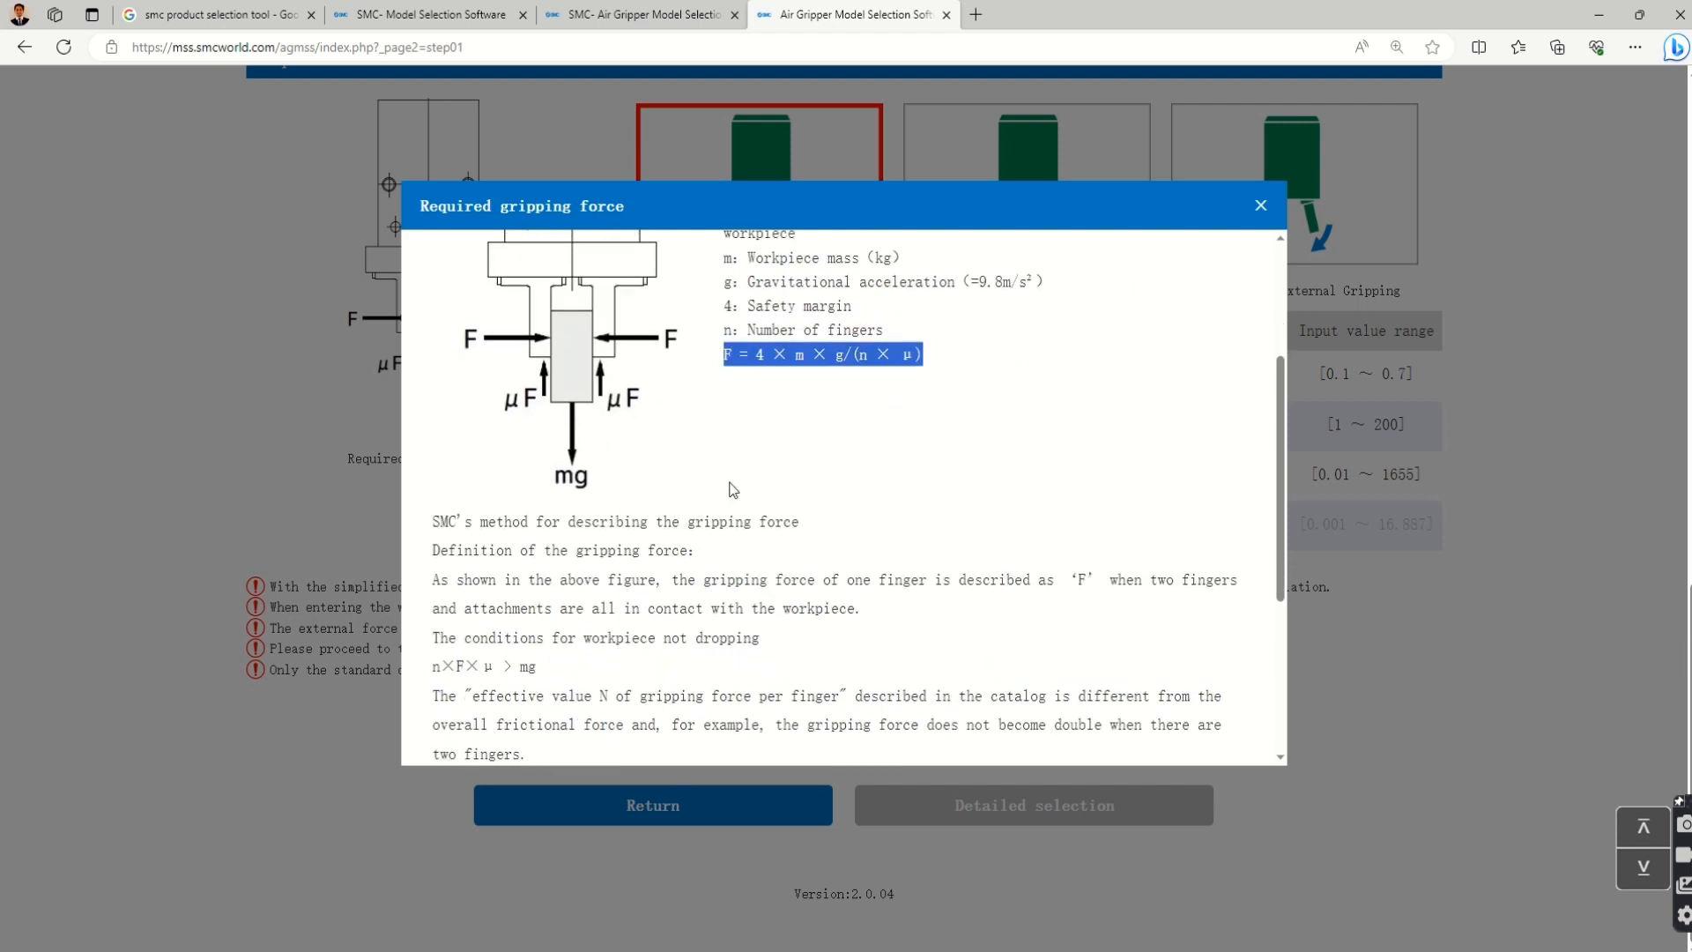
scroll(736, 485, "down", 2)
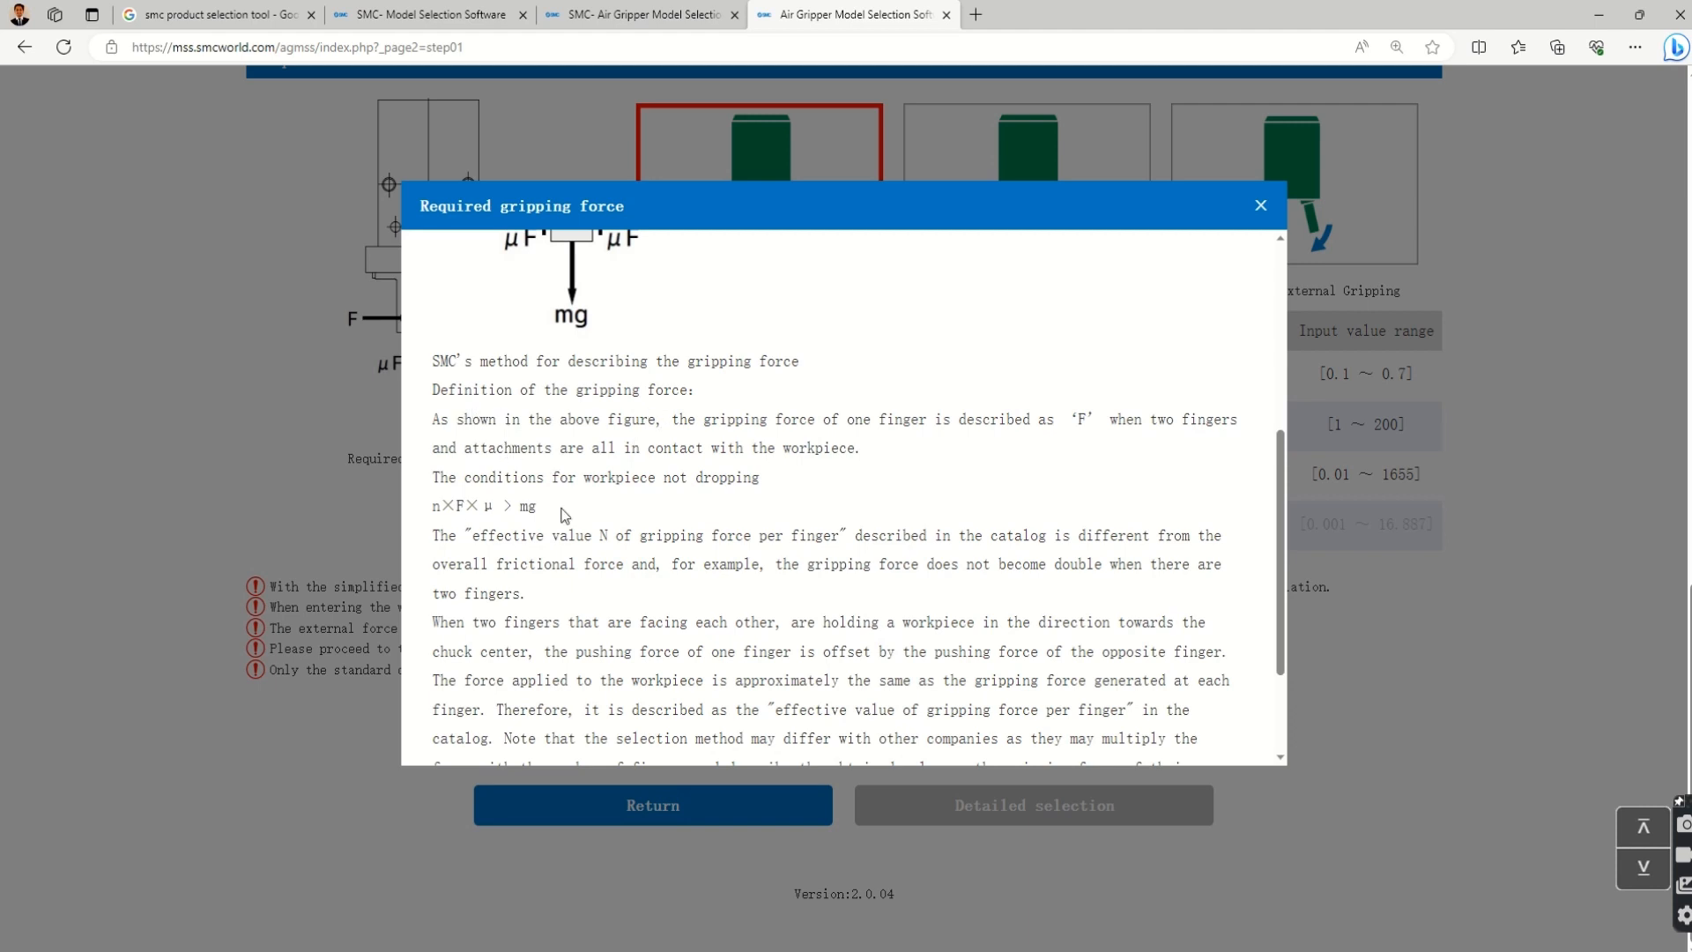
scroll(571, 533, "down", 1)
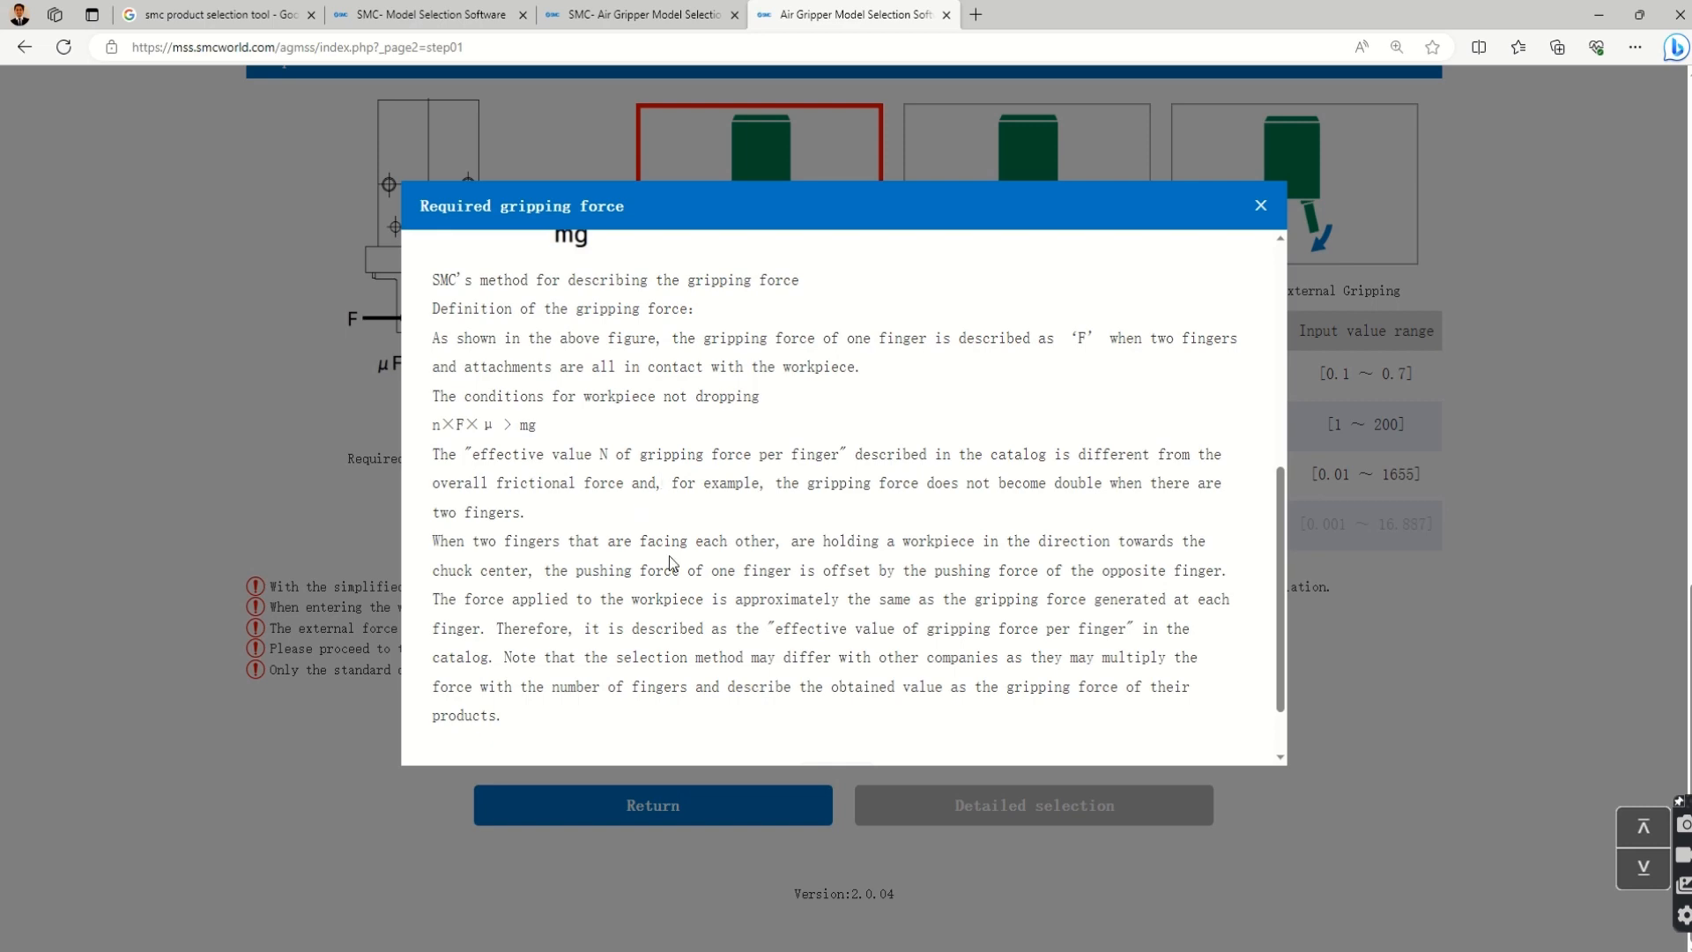
scroll(586, 537, "up", 5)
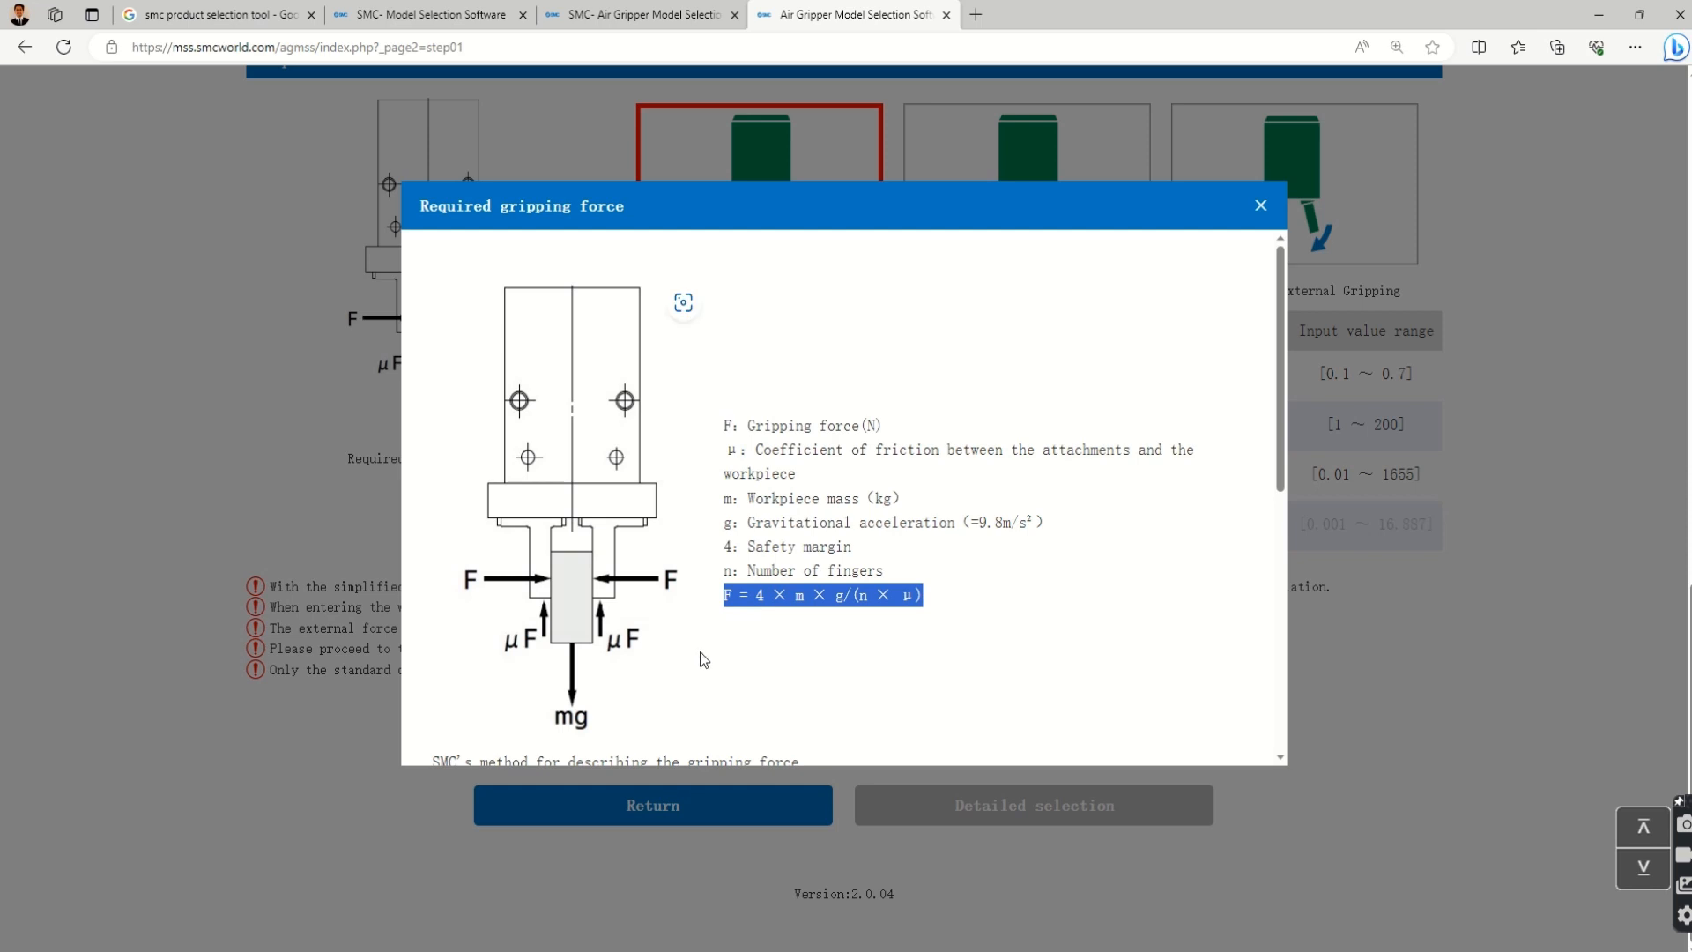
left_click(1260, 206)
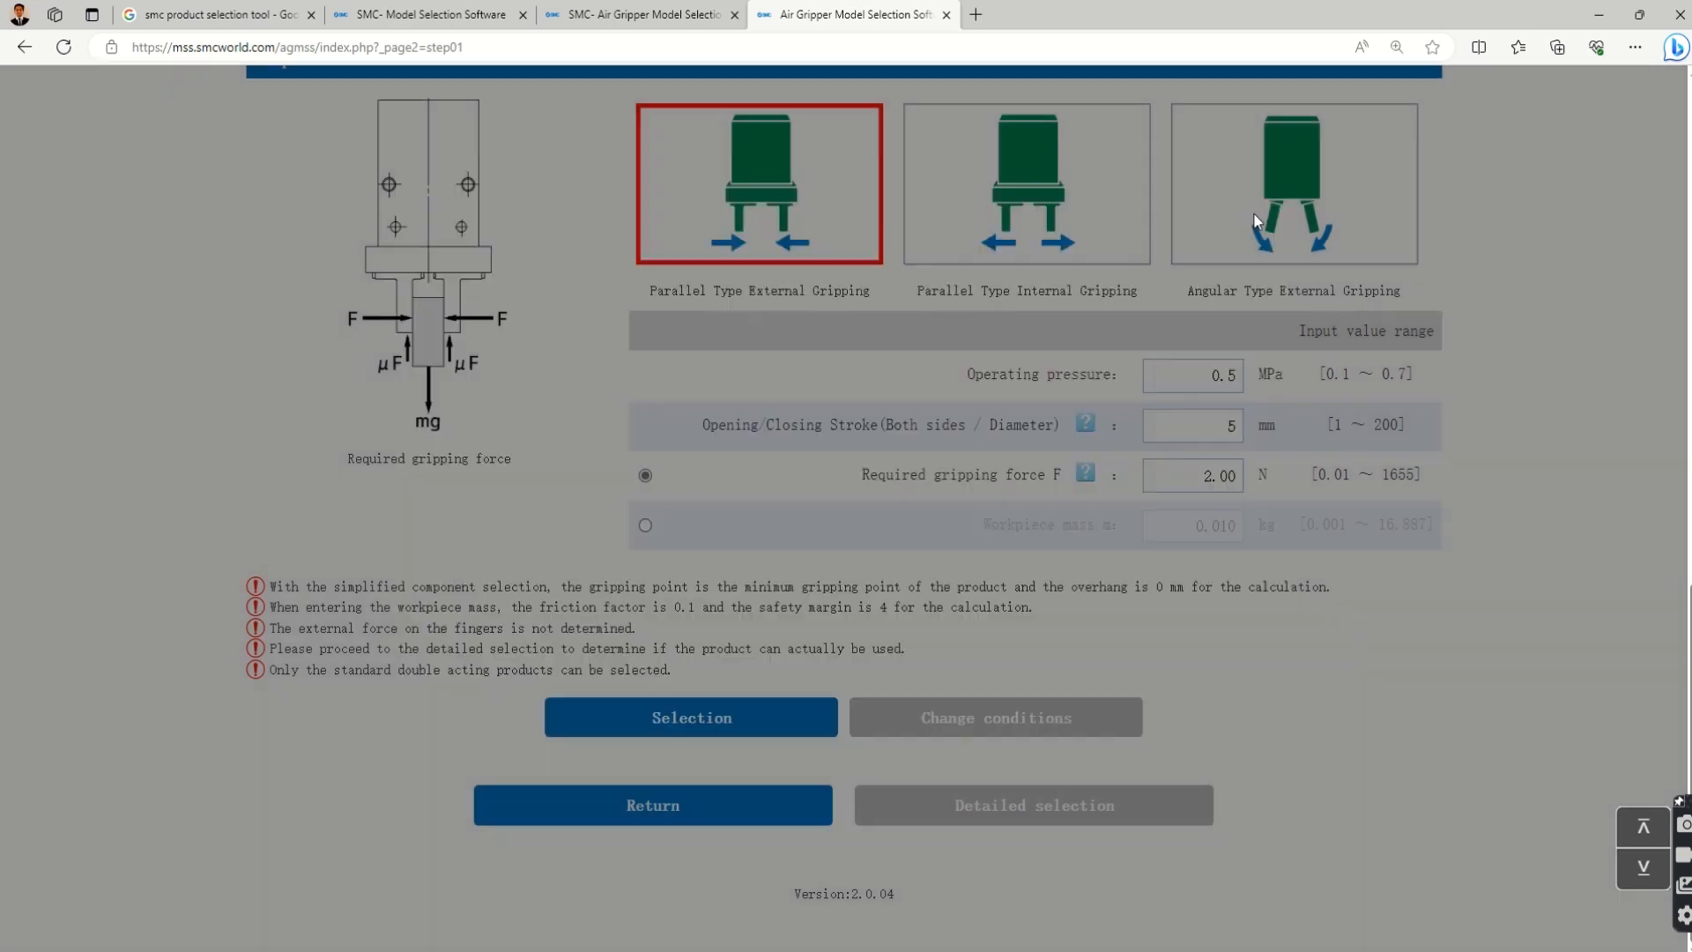
- Set the required gripping force F to 10 N
left_click_drag(1200, 475, 1265, 476)
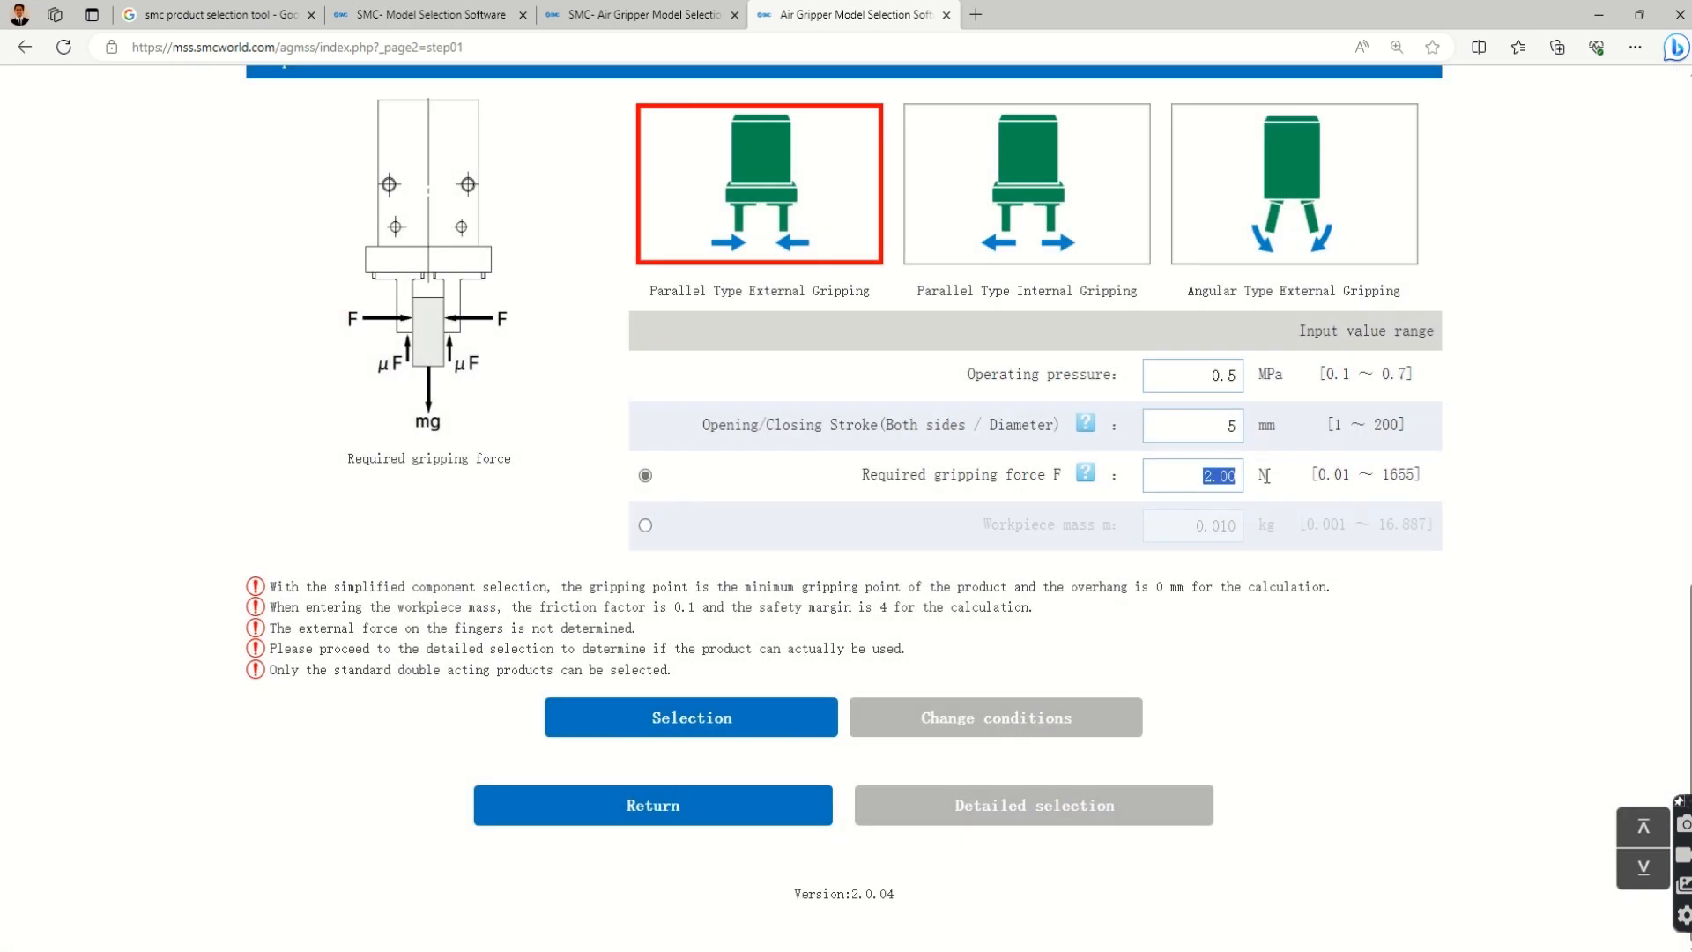
type("10")
left_click(1235, 568)
- Switch the load condition to workpiece mass and set the mass m to 10 kg
left_click(646, 526)
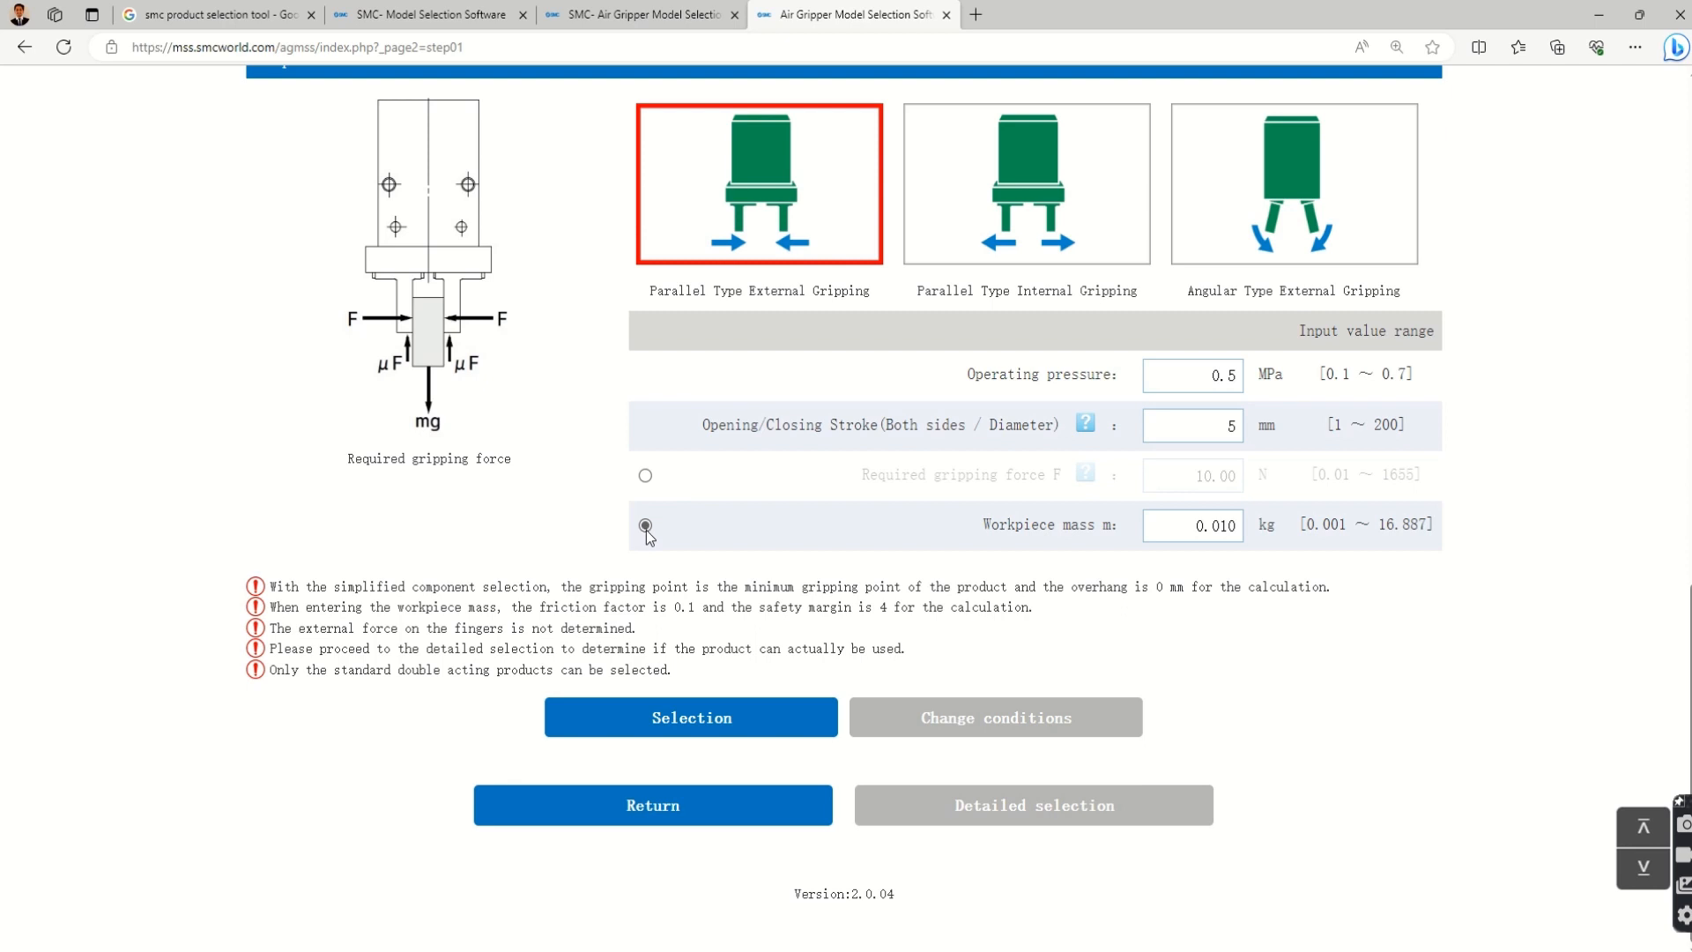
left_click_drag(1192, 529, 1261, 529)
type("10")
left_click(1265, 634)
scroll(1116, 573, "up", 3)
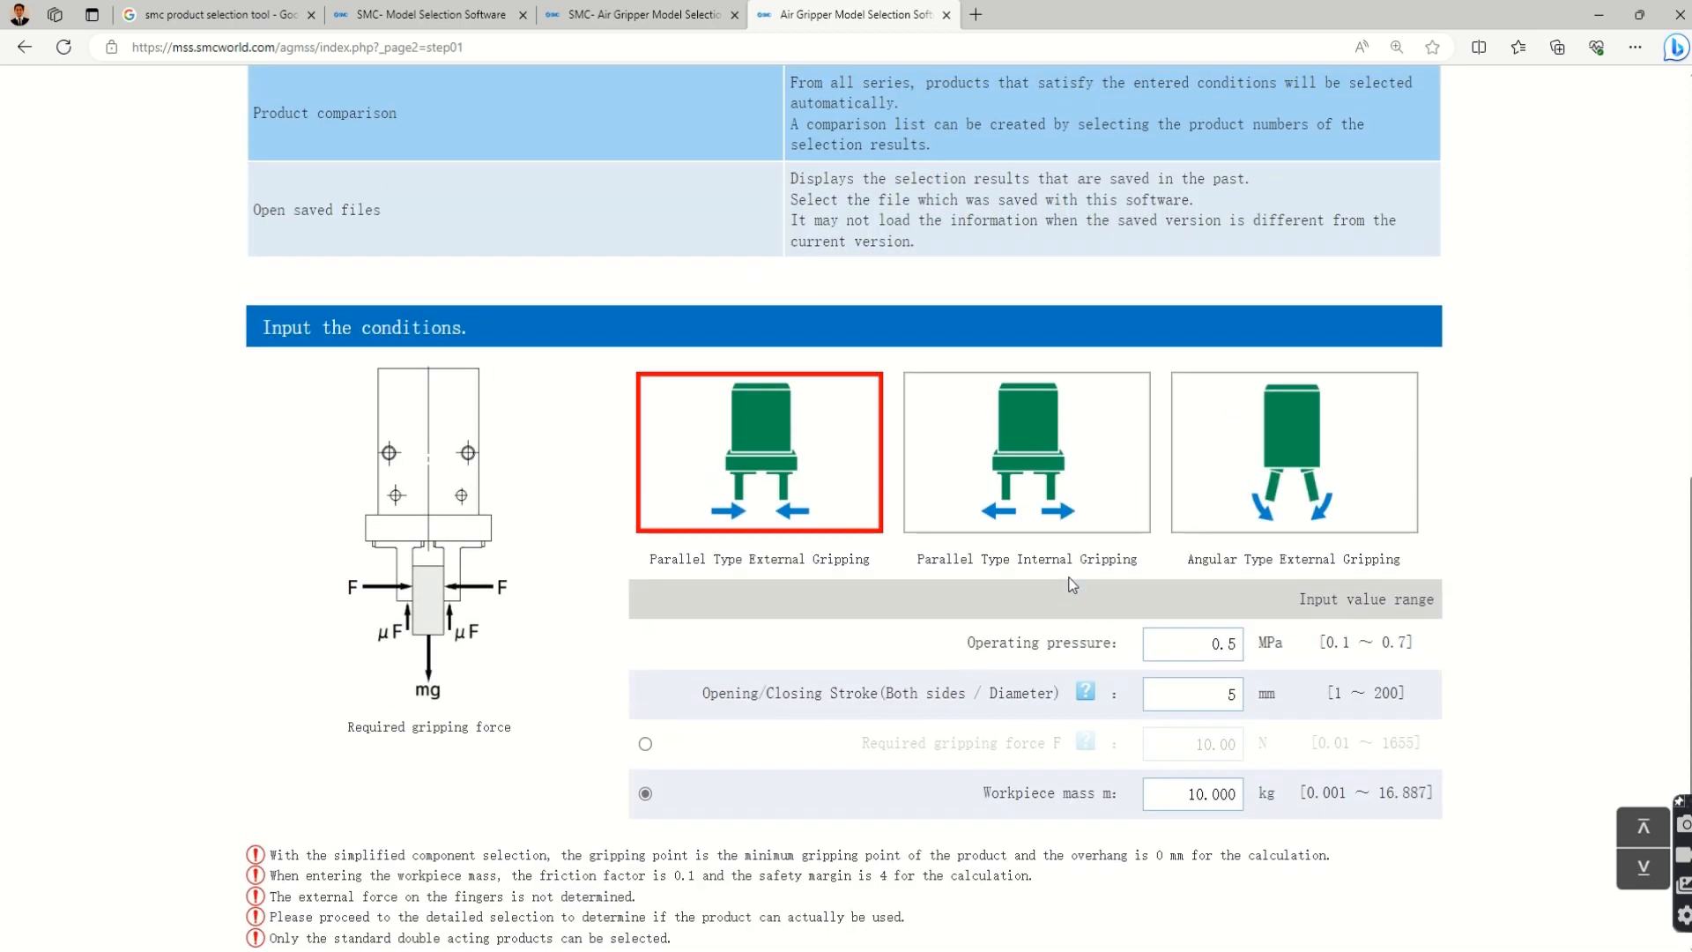
- Run the simplified component selection for the entered conditions and review the selection results
scroll(1068, 582, "down", 3)
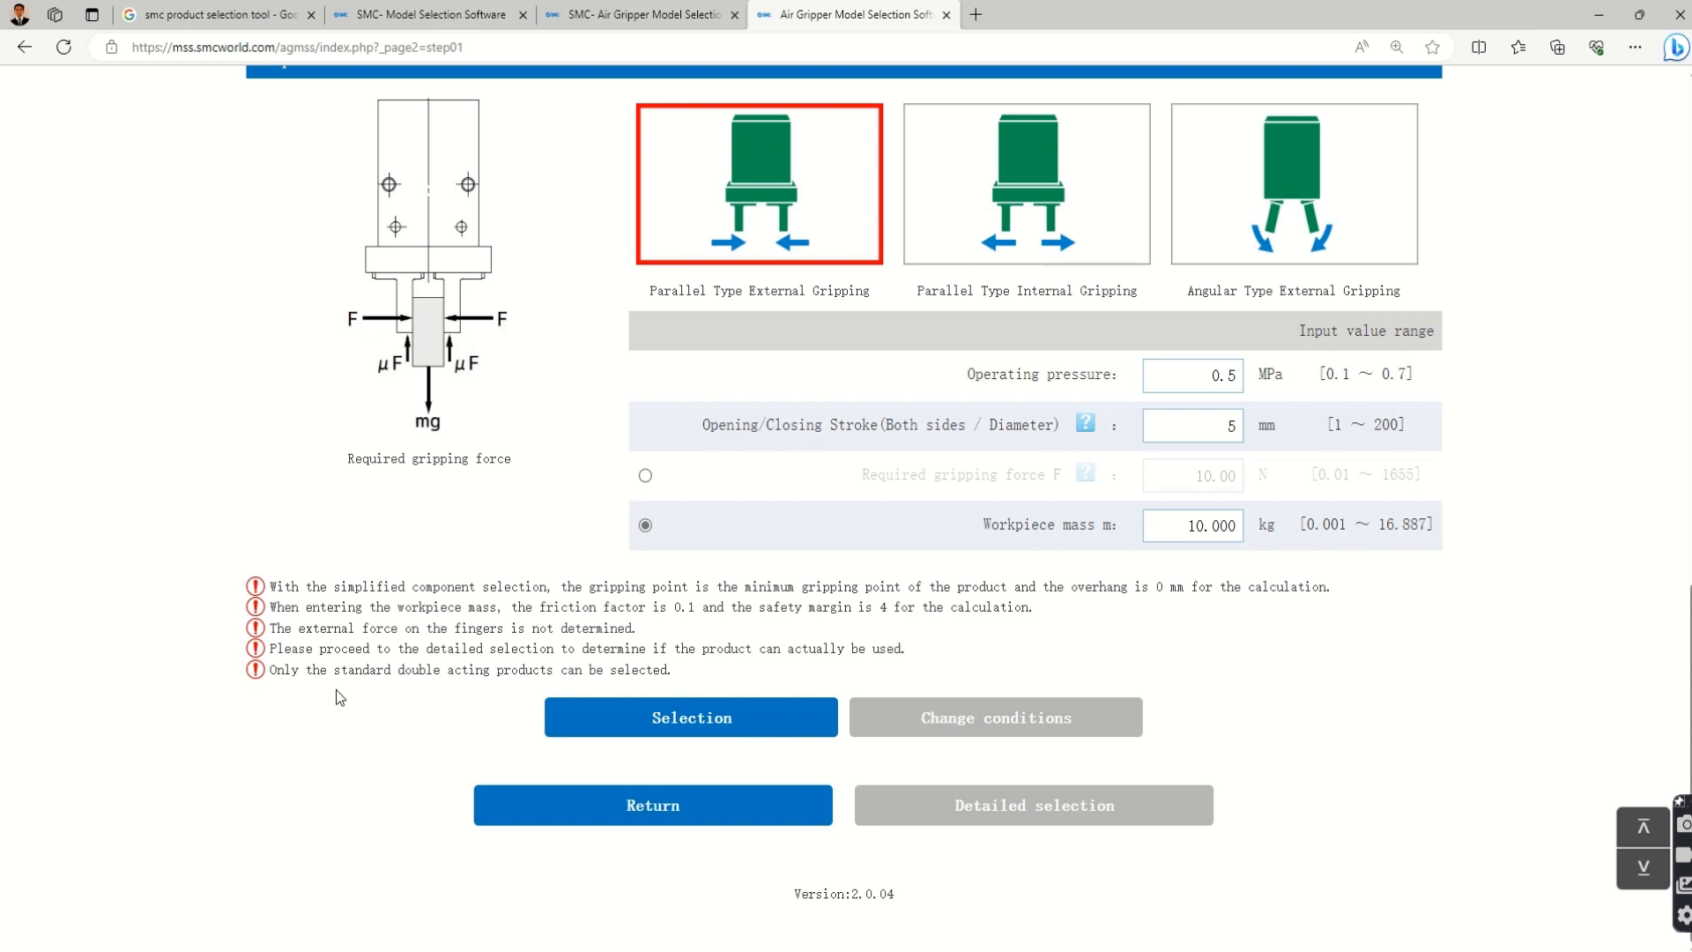
left_click(668, 722)
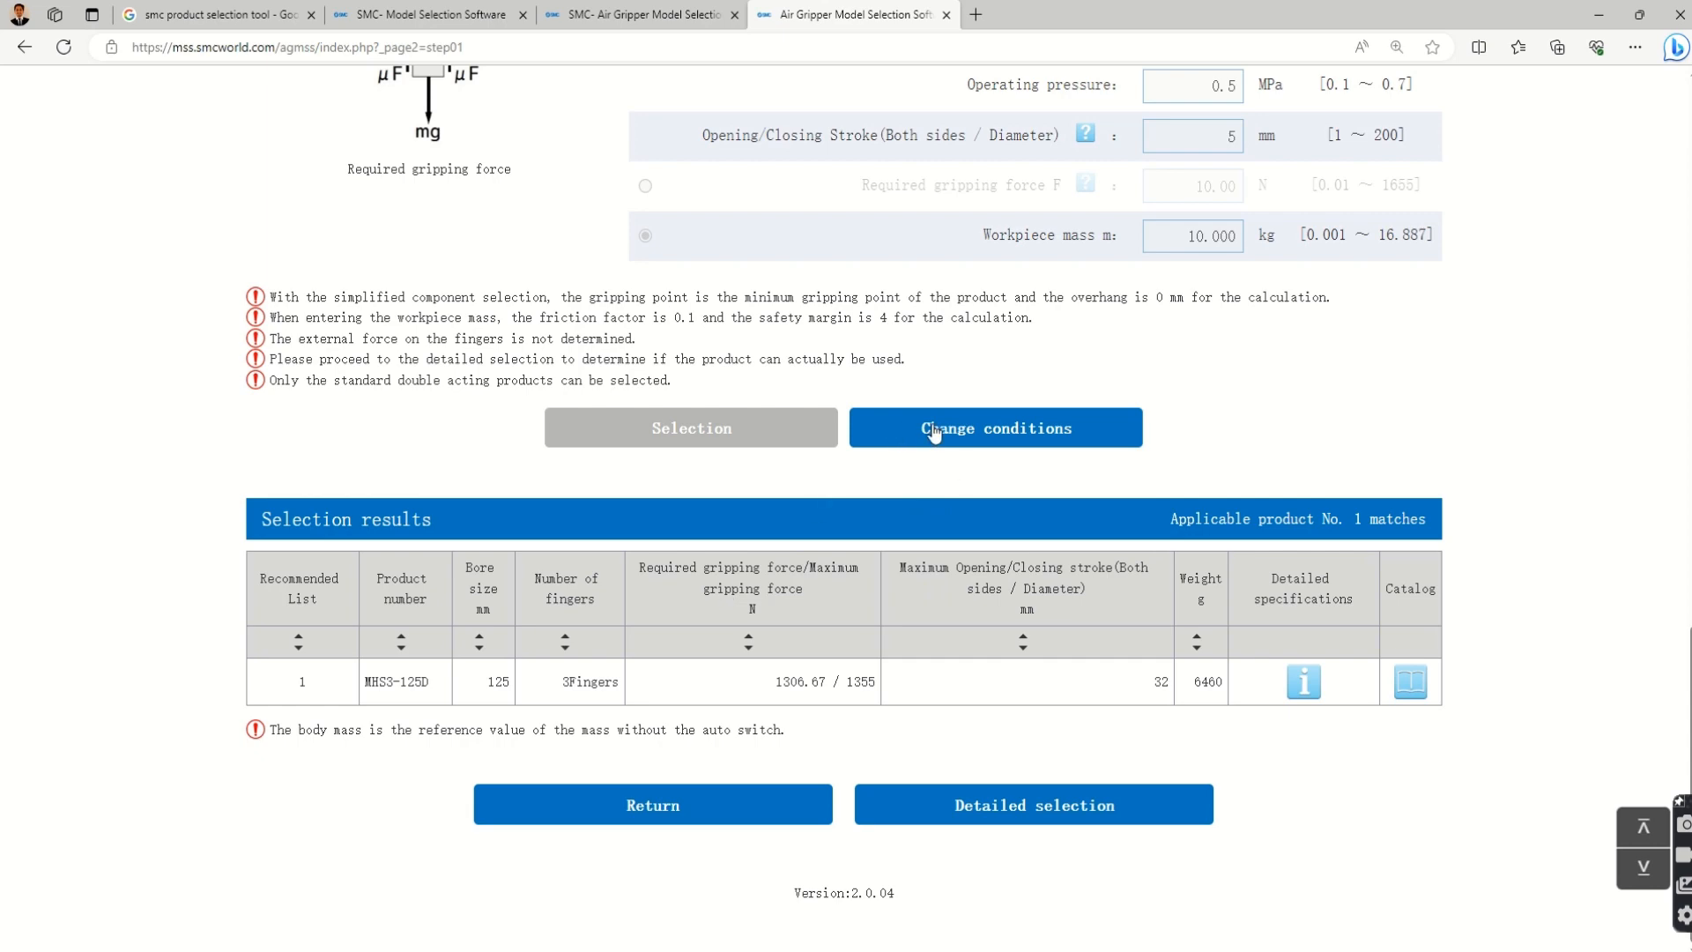
scroll(934, 431, "up", 3)
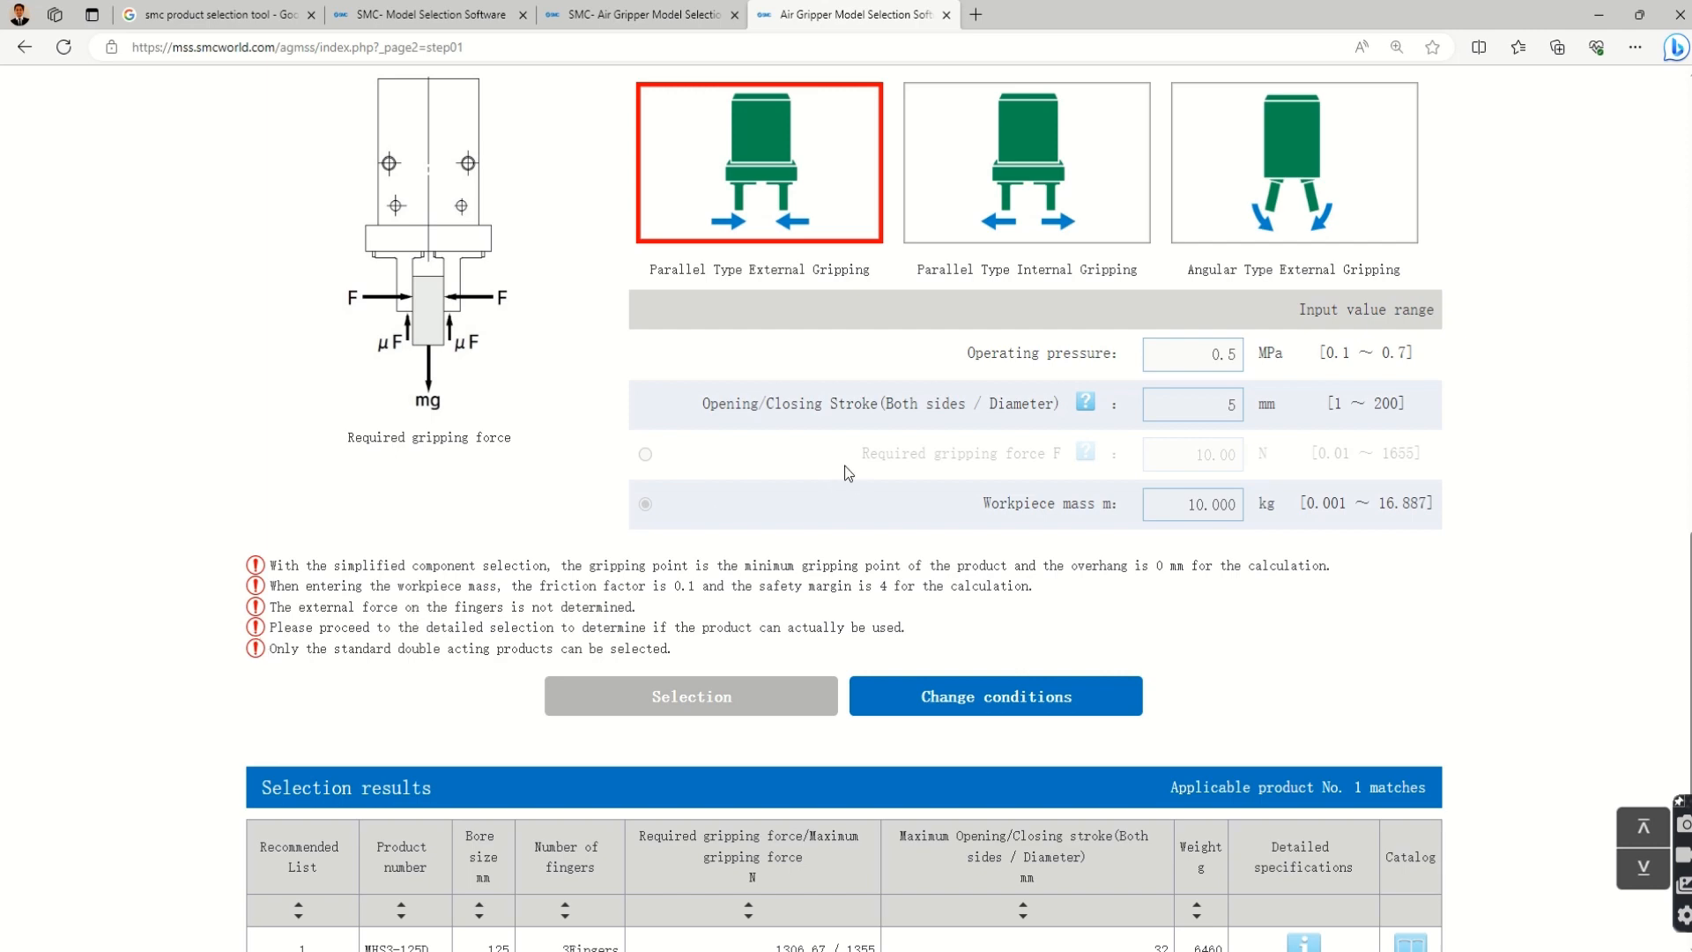
- Switch to selection by type, choose Angular Type with the opening angle 20°~30° fingers and external gripping, and continue to the condition input
scroll(546, 527, "up", 3)
scroll(520, 569, "up", 10)
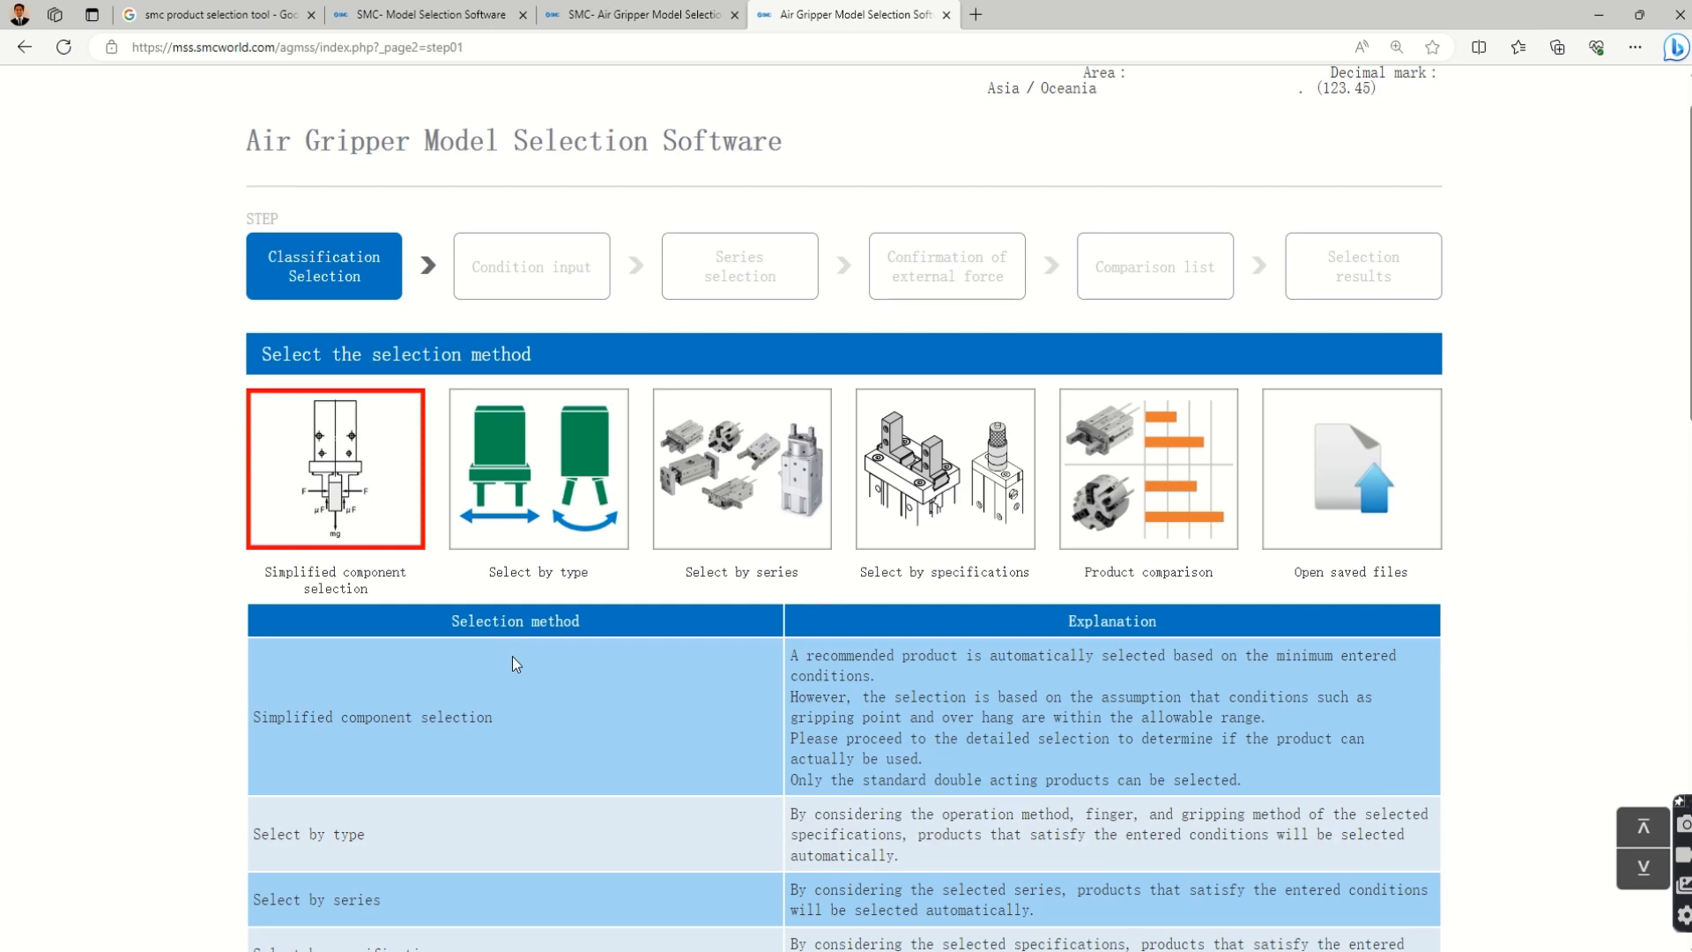
scroll(553, 471, "down", 7)
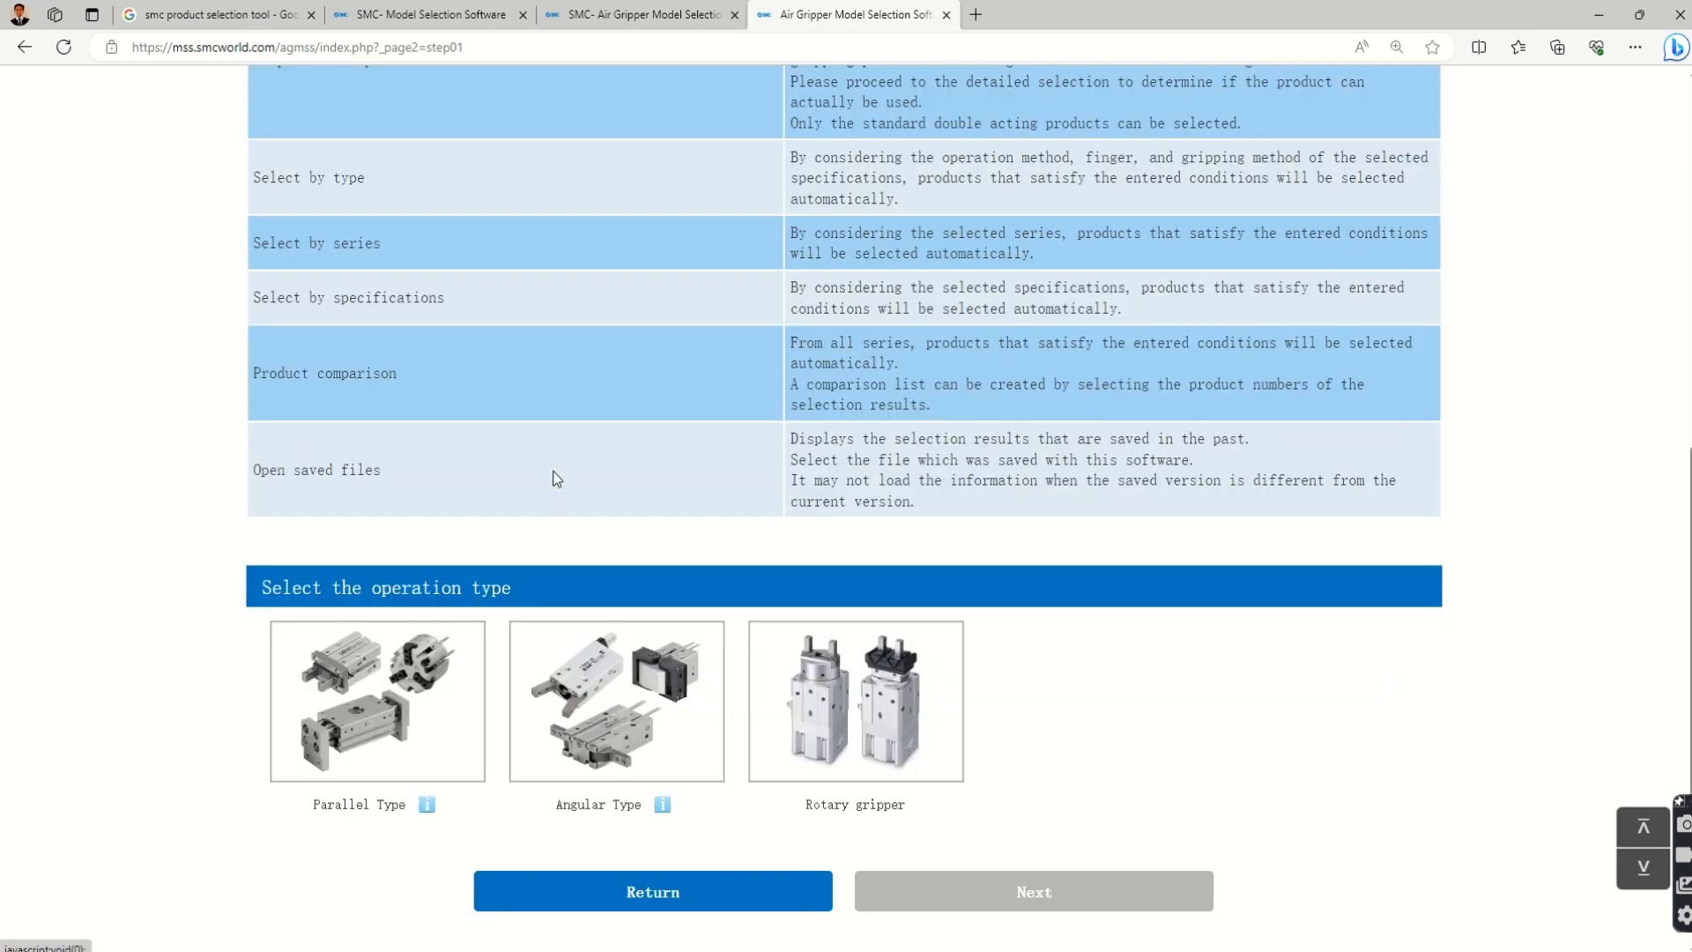
scroll(553, 471, "down", 1)
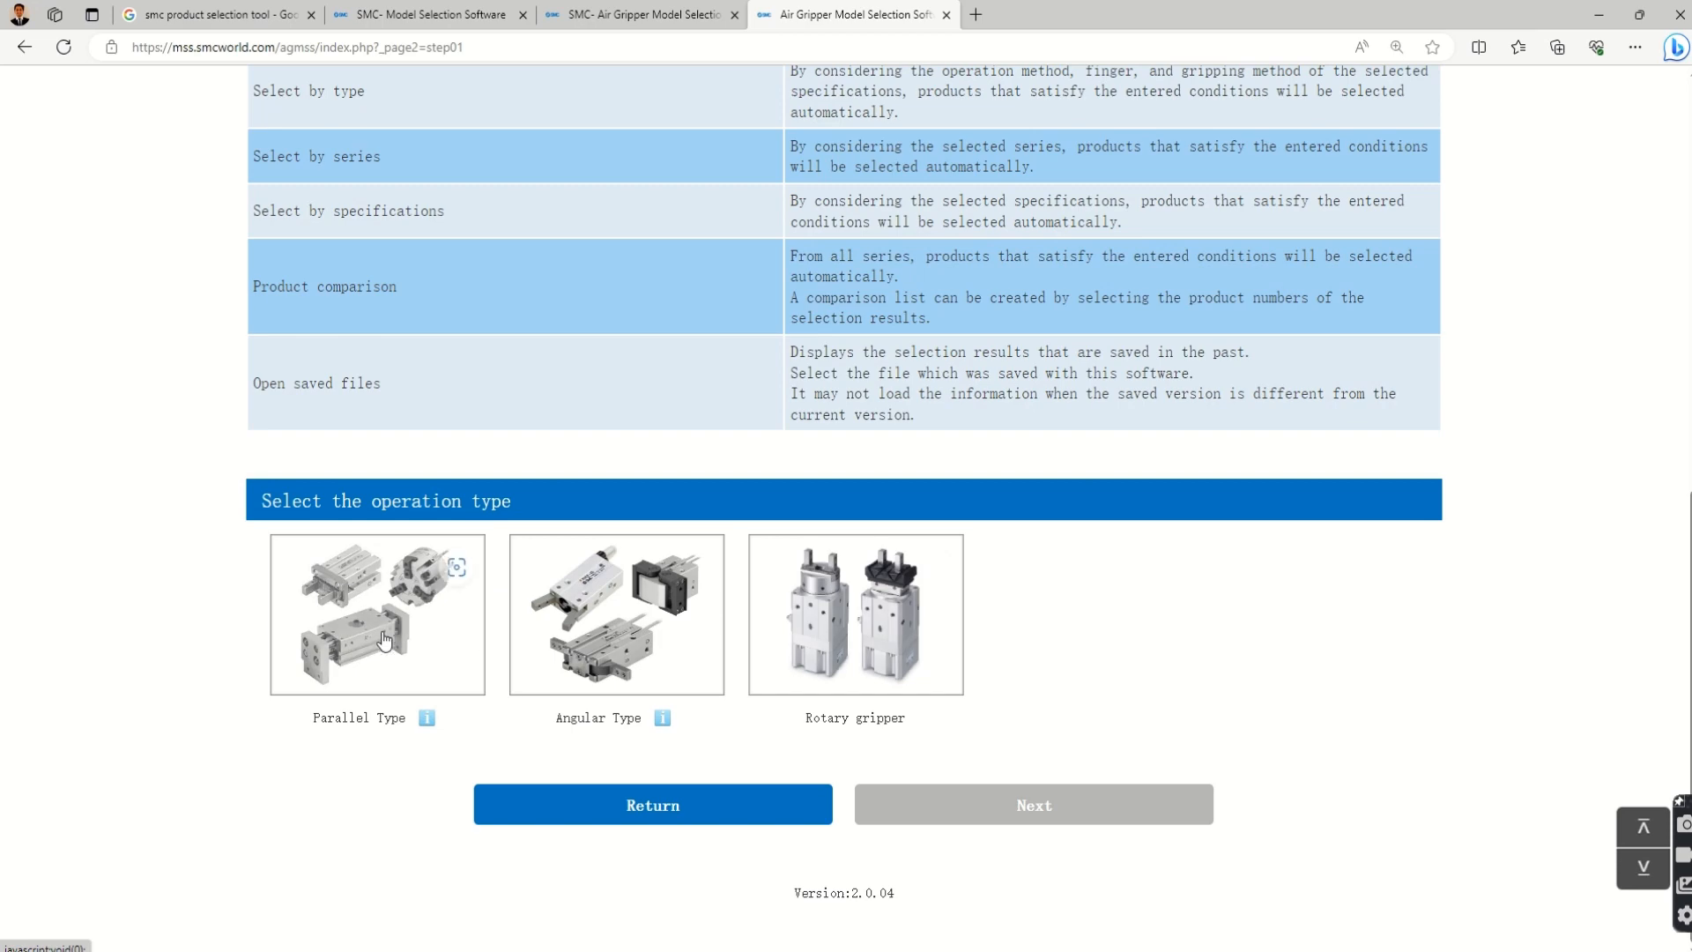
left_click(667, 606)
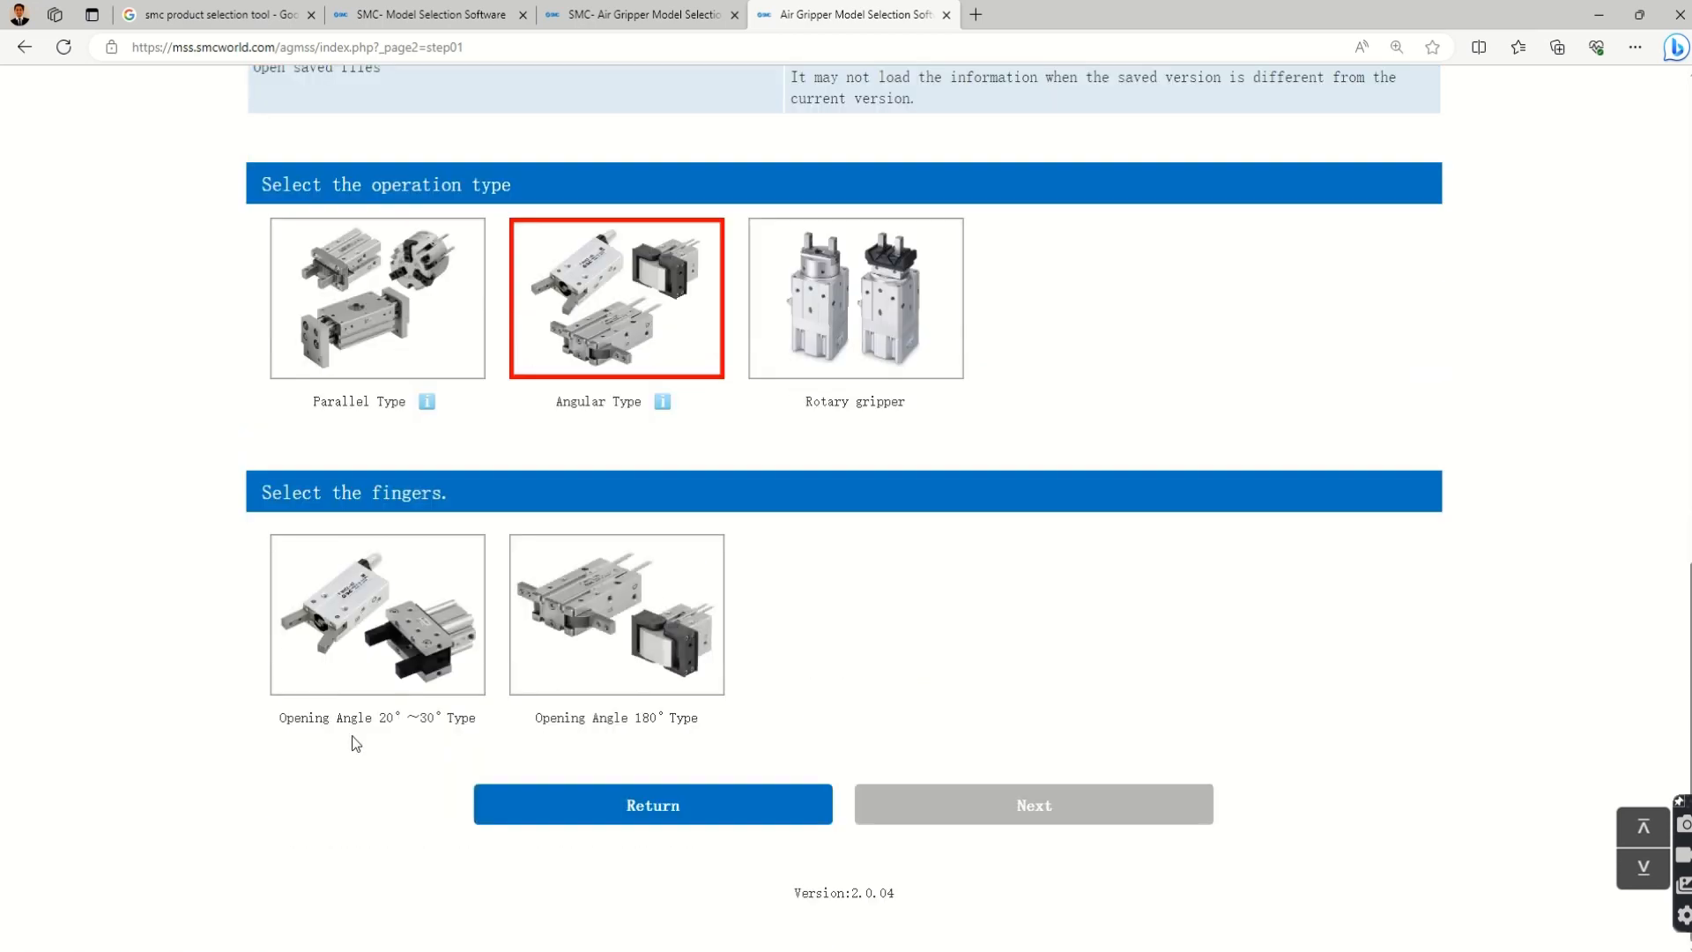
left_click(451, 569)
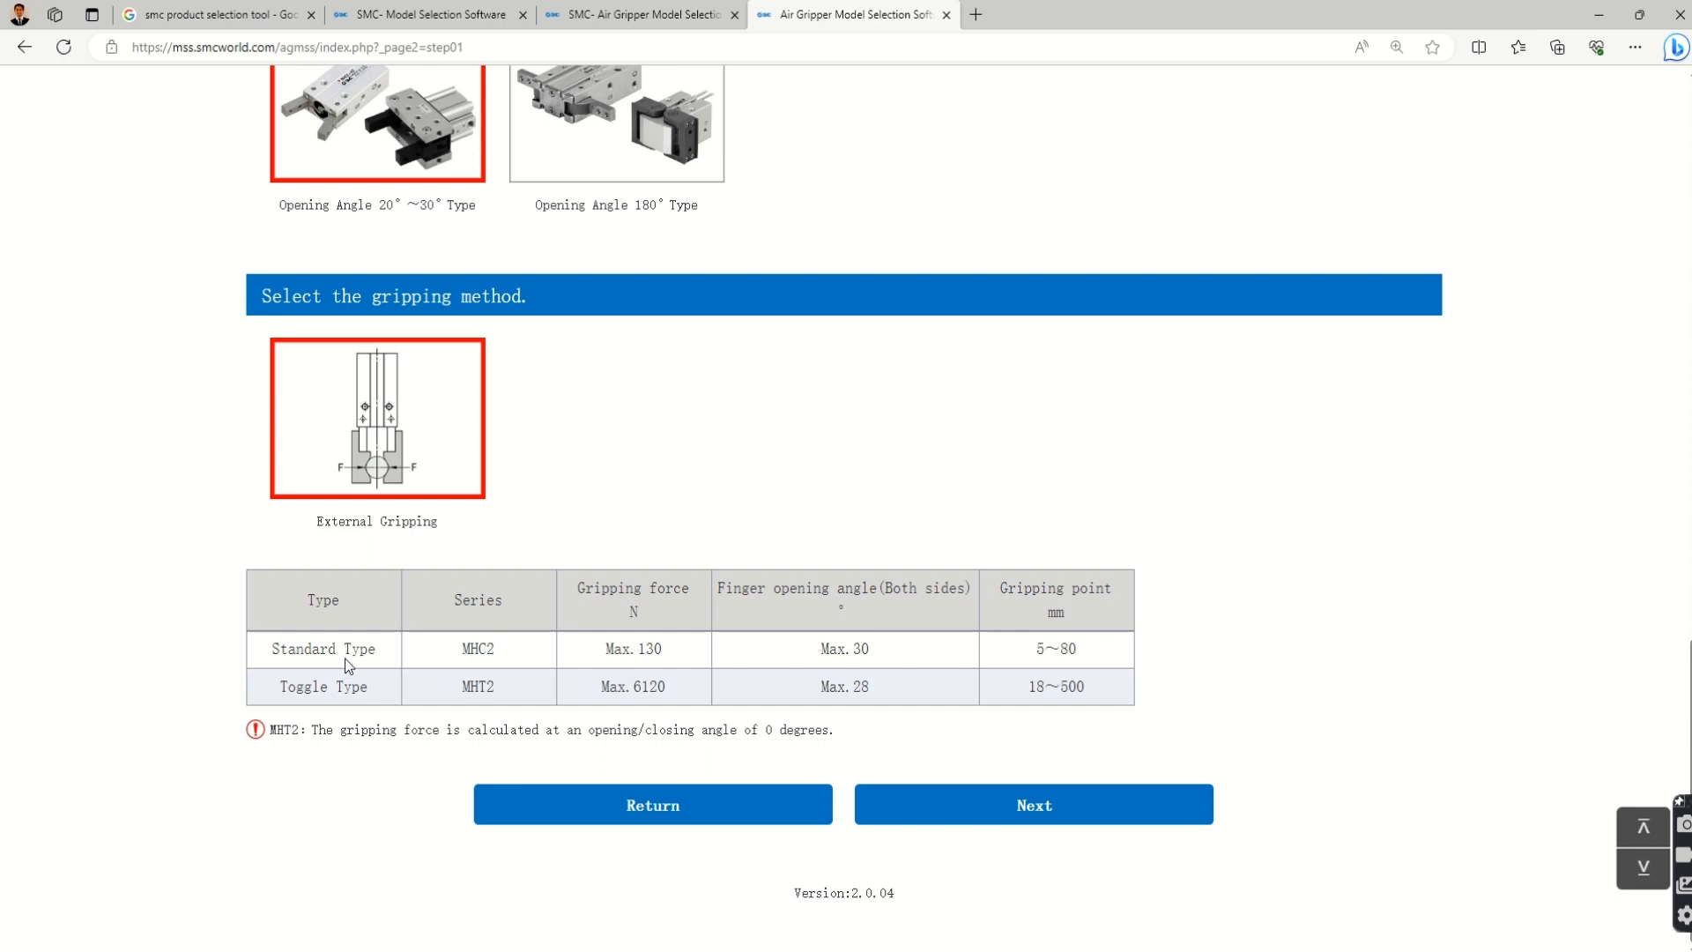
left_click(1013, 798)
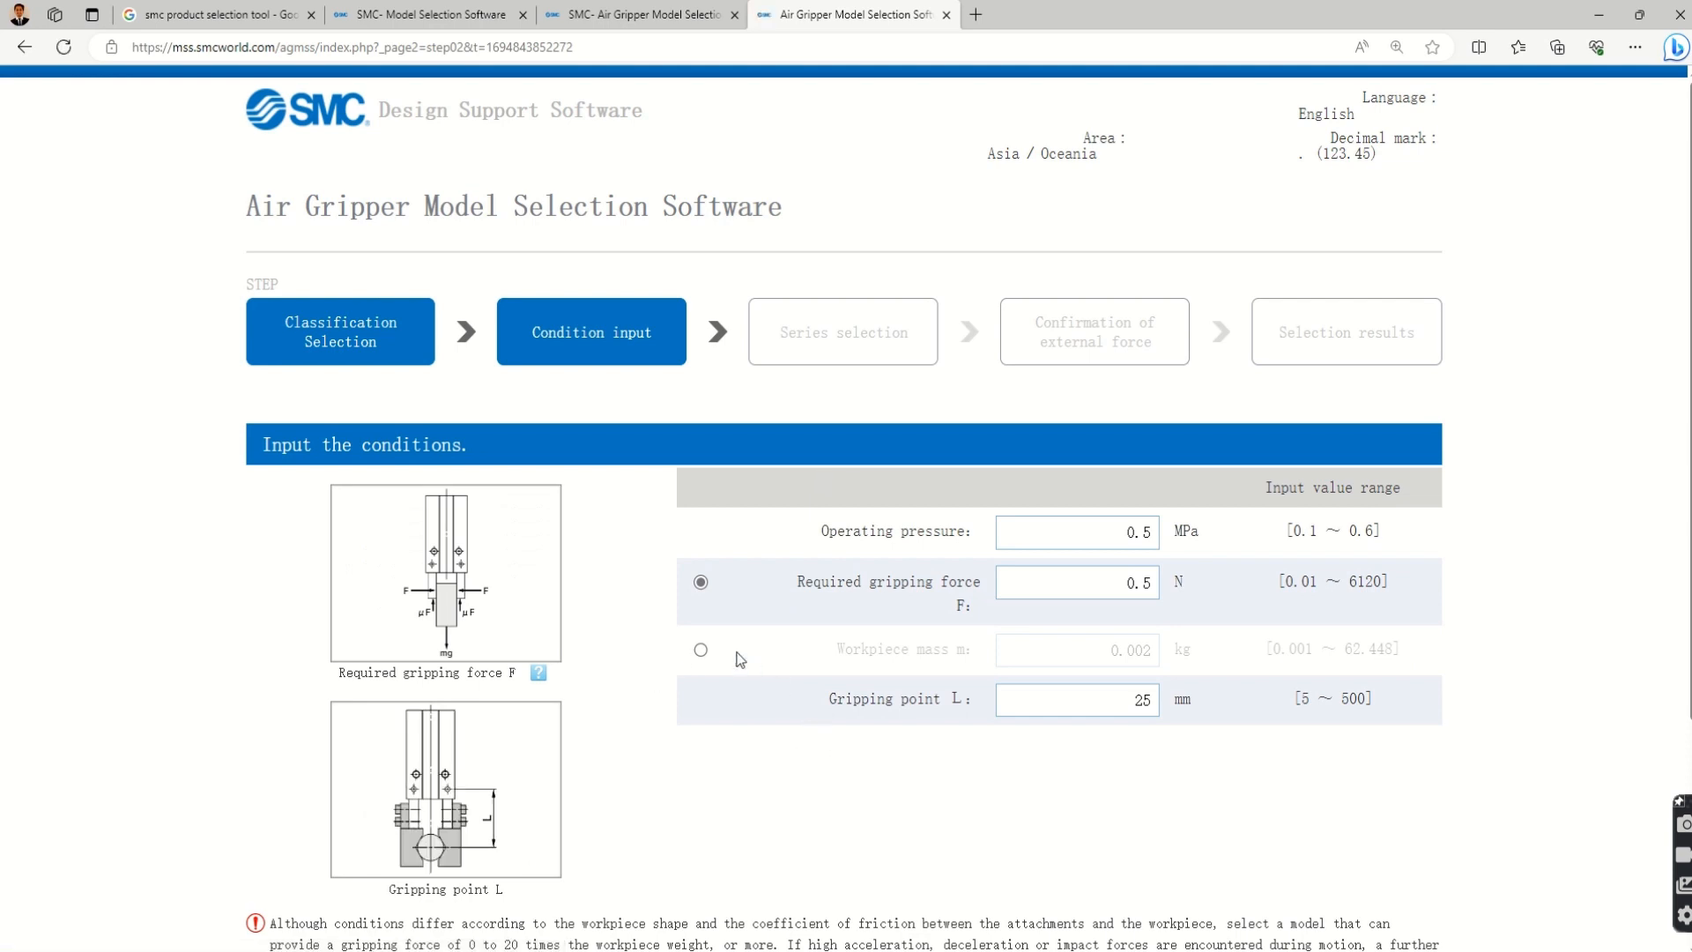
- Specify the load by a workpiece mass of 5 kg, read the gripping force notes and continue to the series selection
left_click(702, 652)
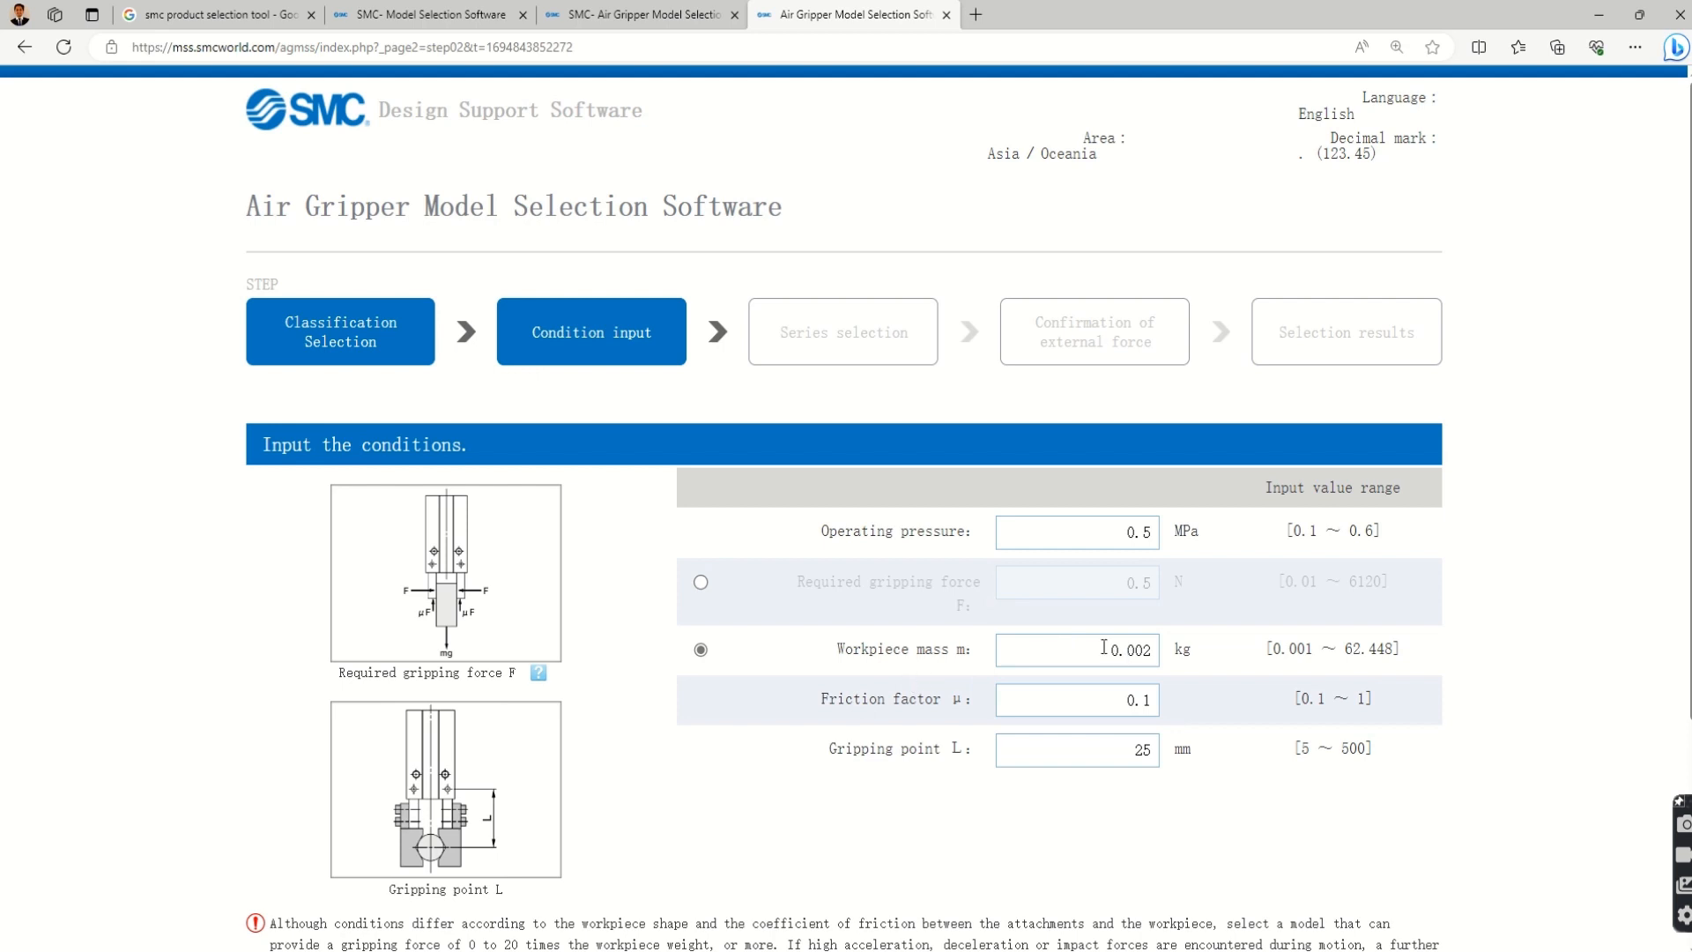
left_click_drag(1101, 649, 1192, 649)
type("5")
left_click(1070, 697)
scroll(954, 674, "down", 3)
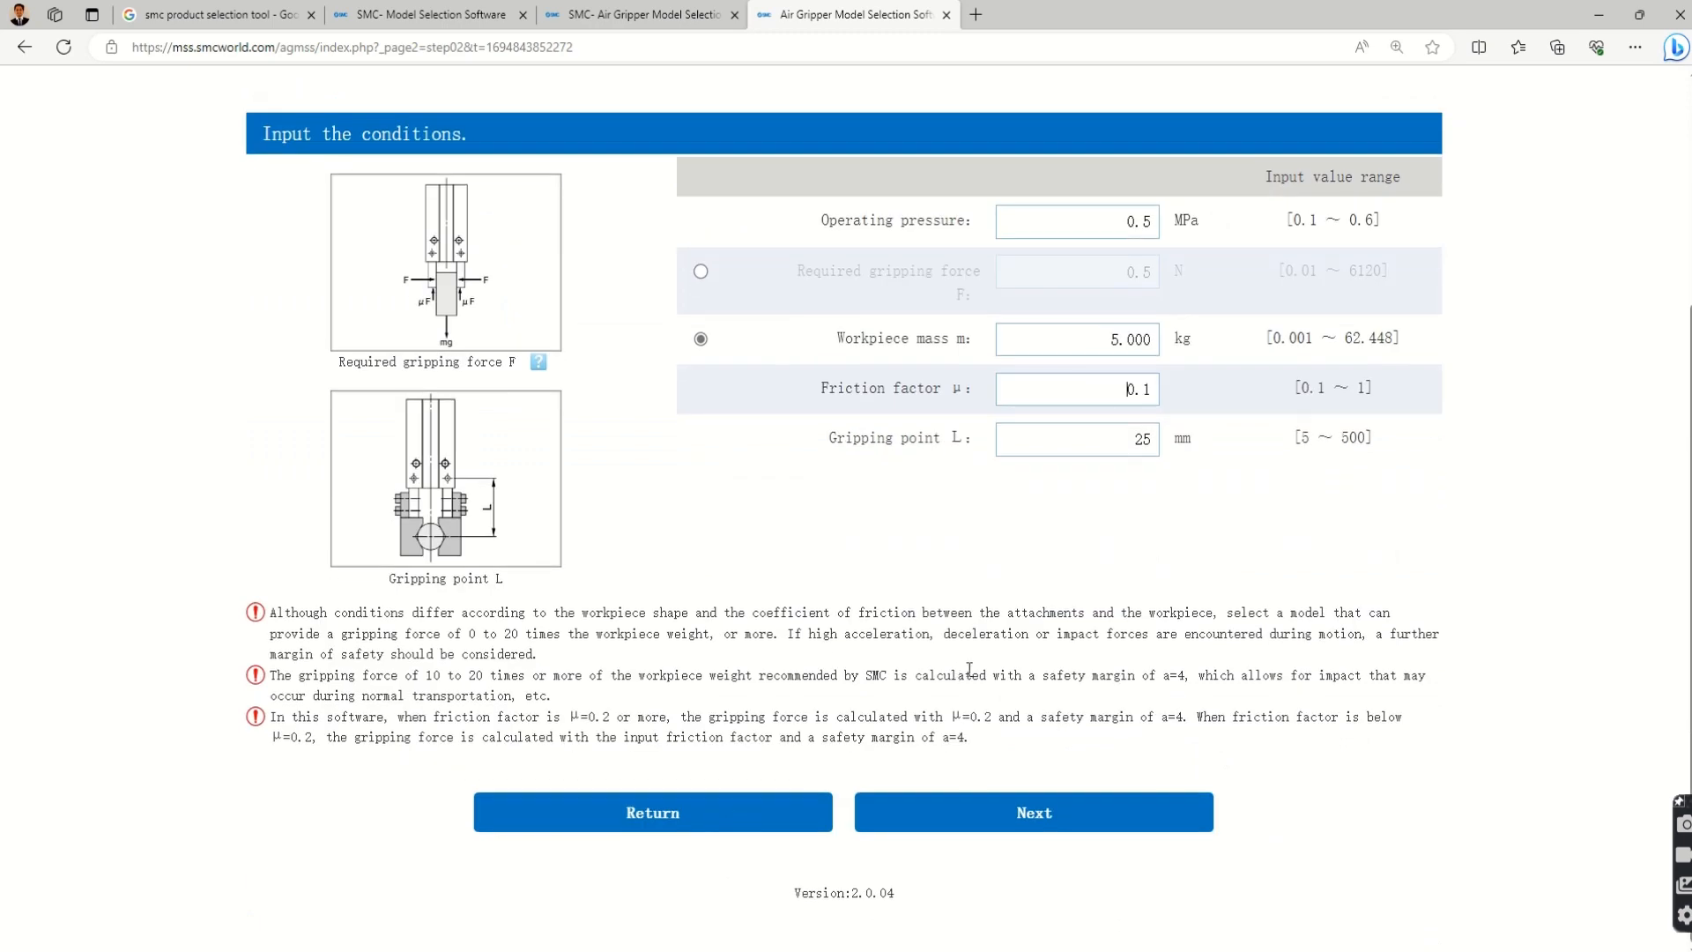
scroll(969, 669, "up", 1)
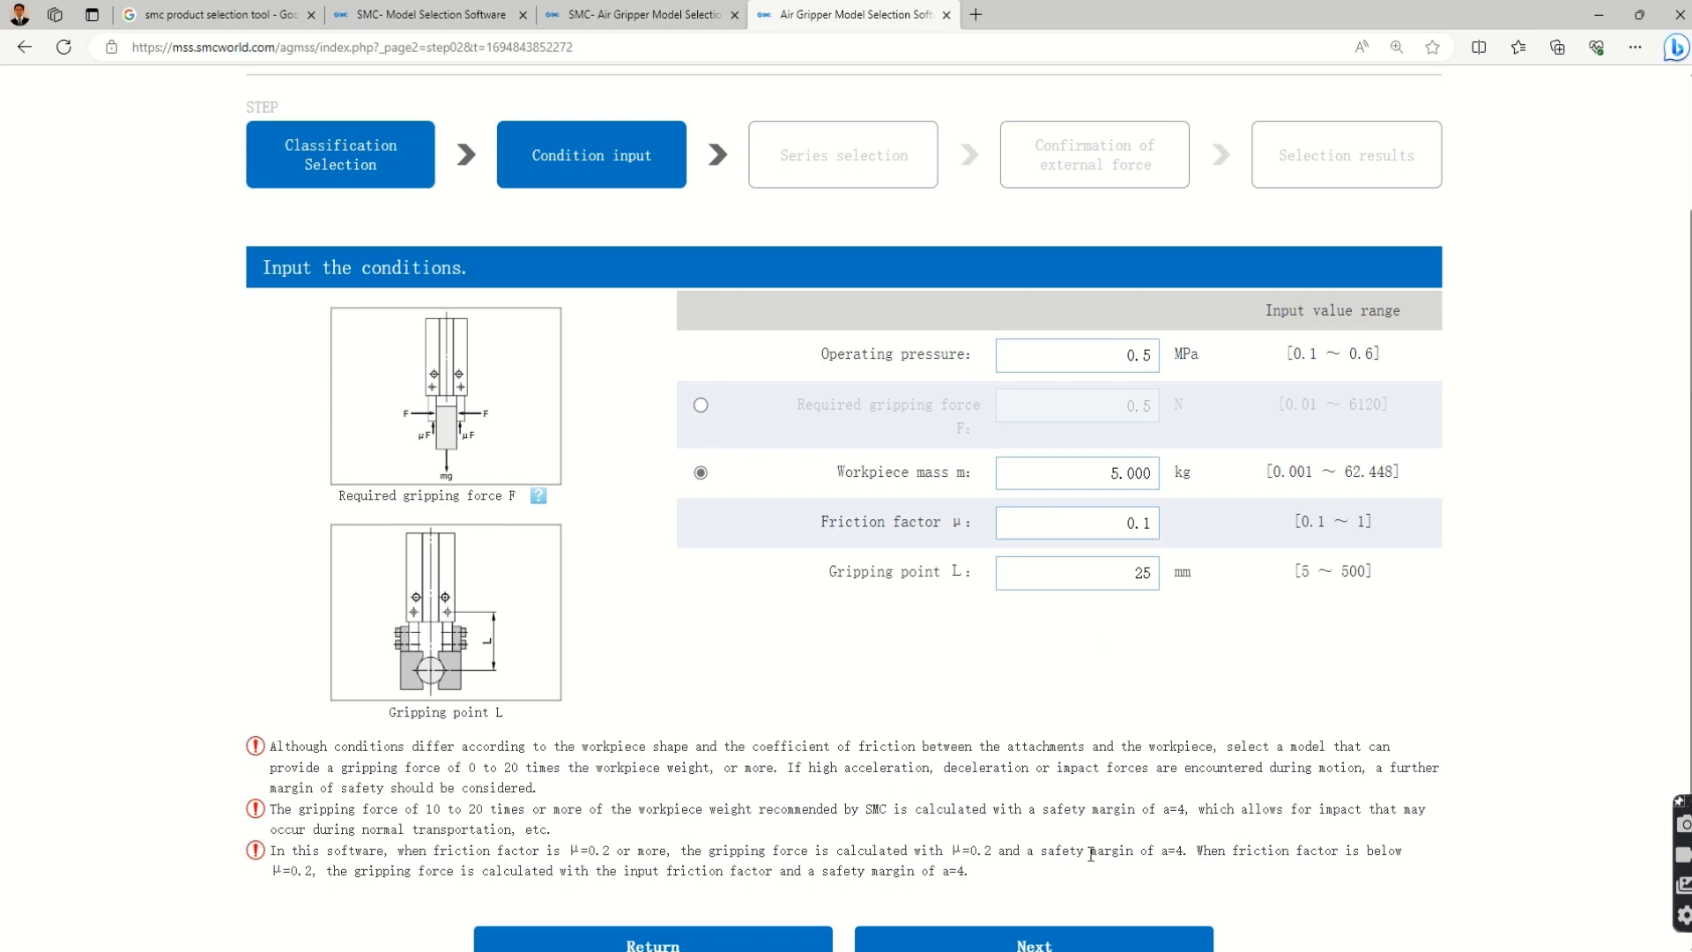
scroll(1015, 769, "down", 1)
left_click(1011, 812)
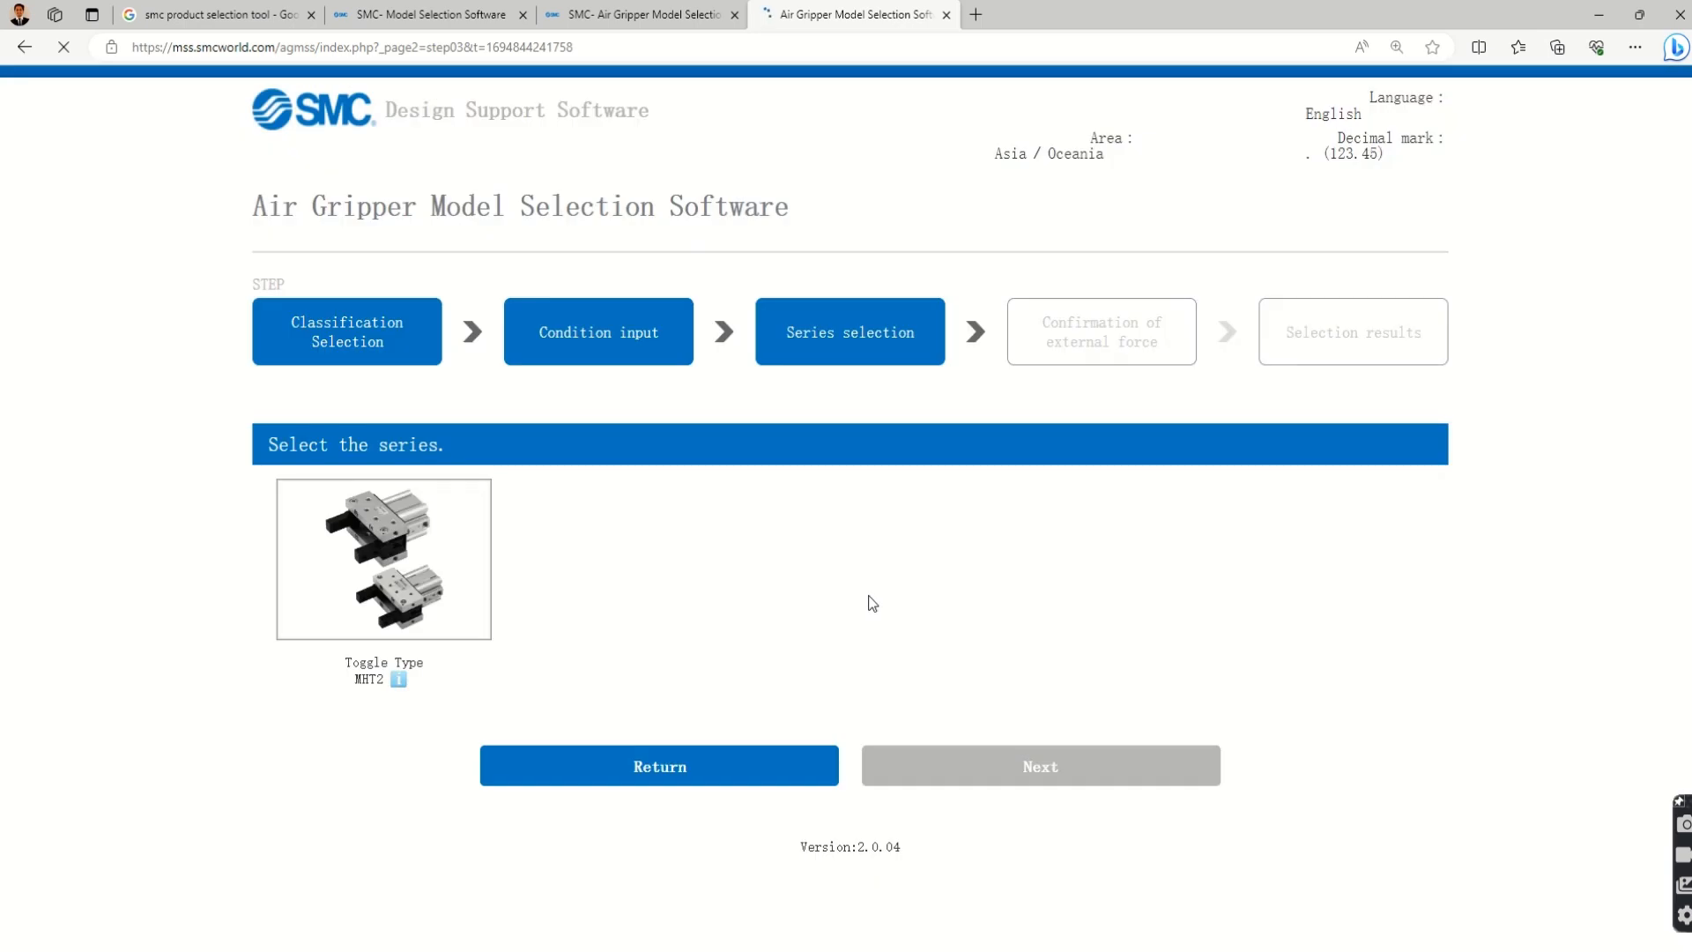
- Select the Toggle Type MHT2 series with Standard specifications and look through the applicable product numbers
left_click(467, 573)
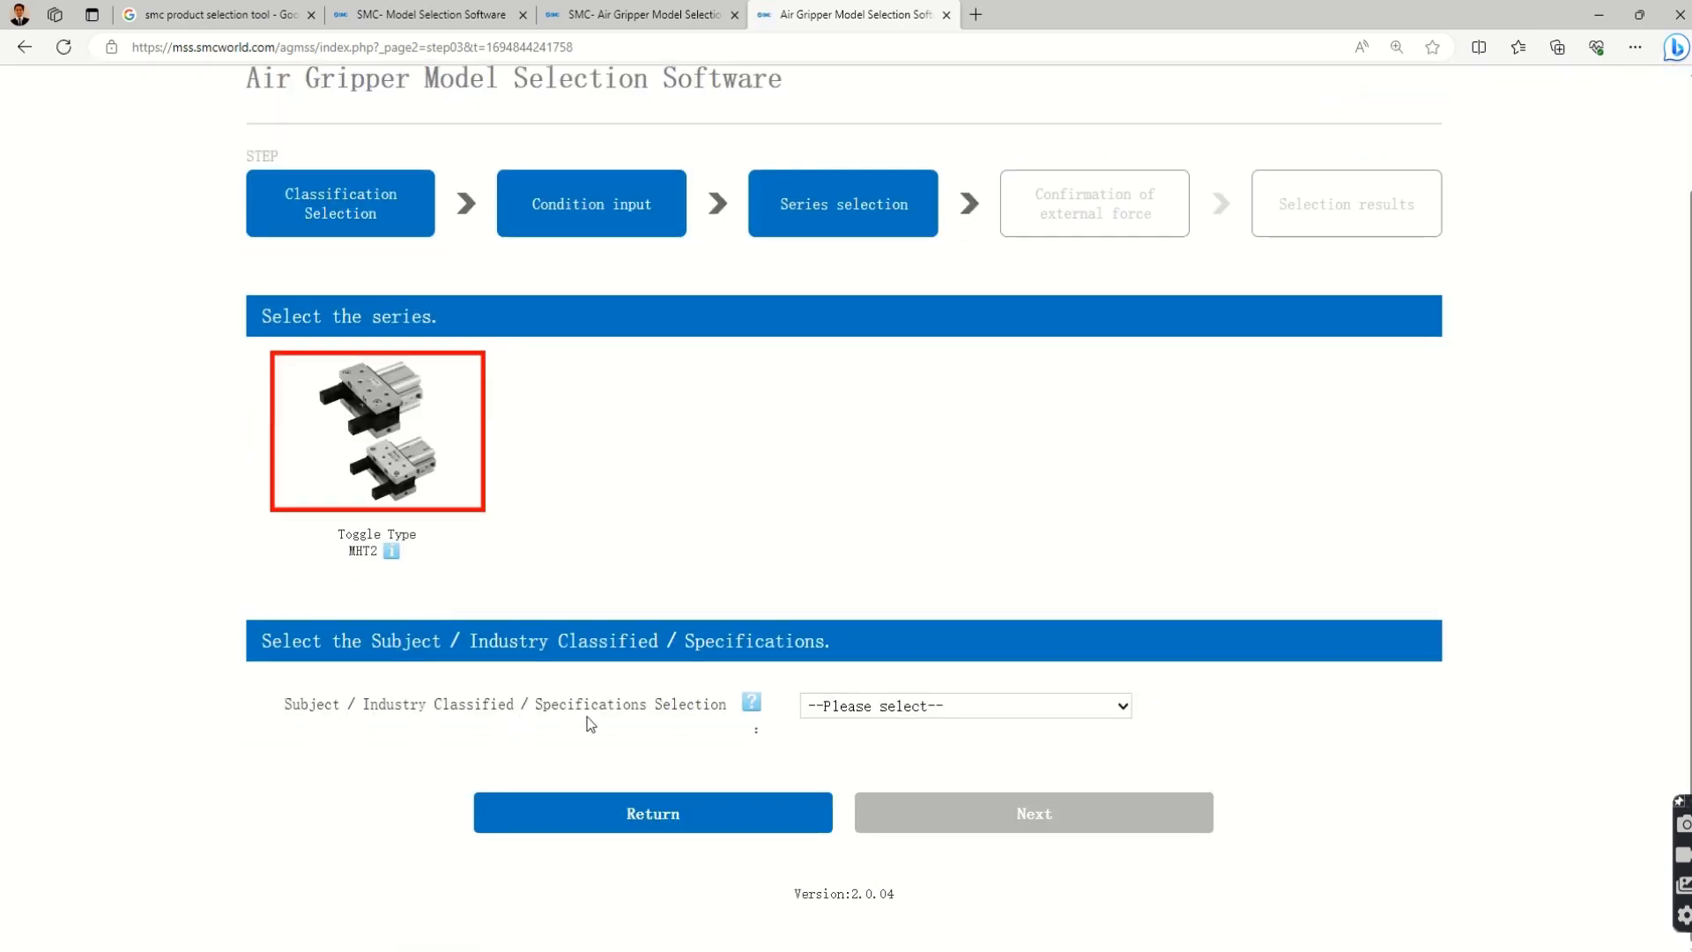
left_click(892, 716)
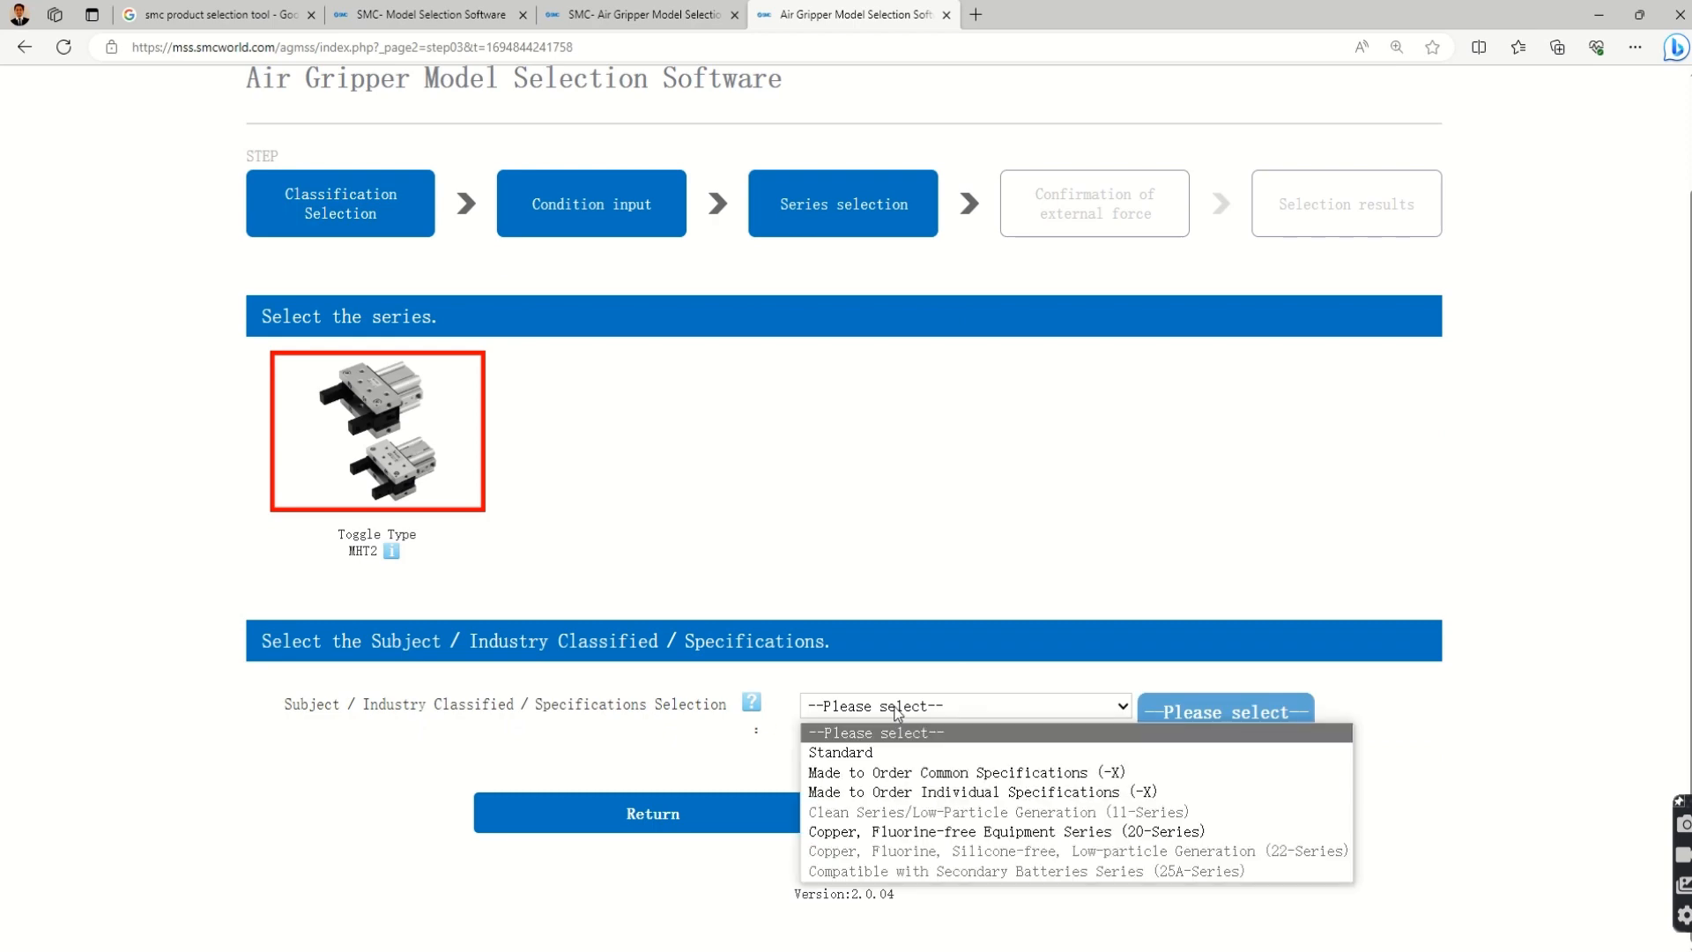
left_click(881, 752)
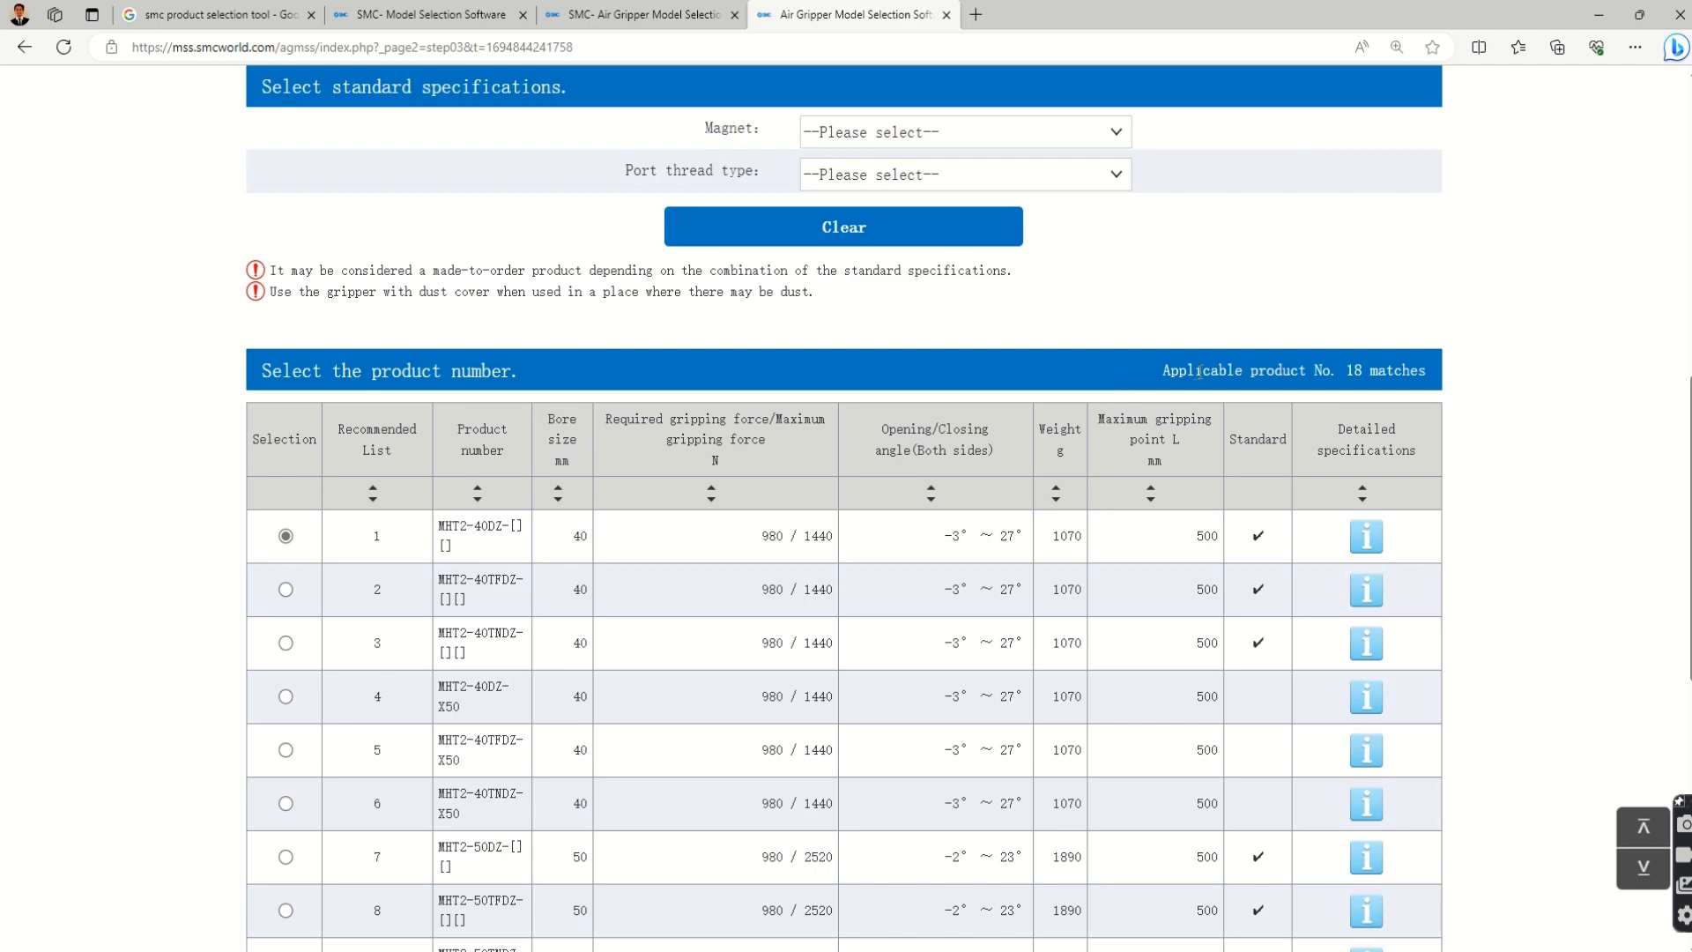
scroll(880, 525, "down", 4)
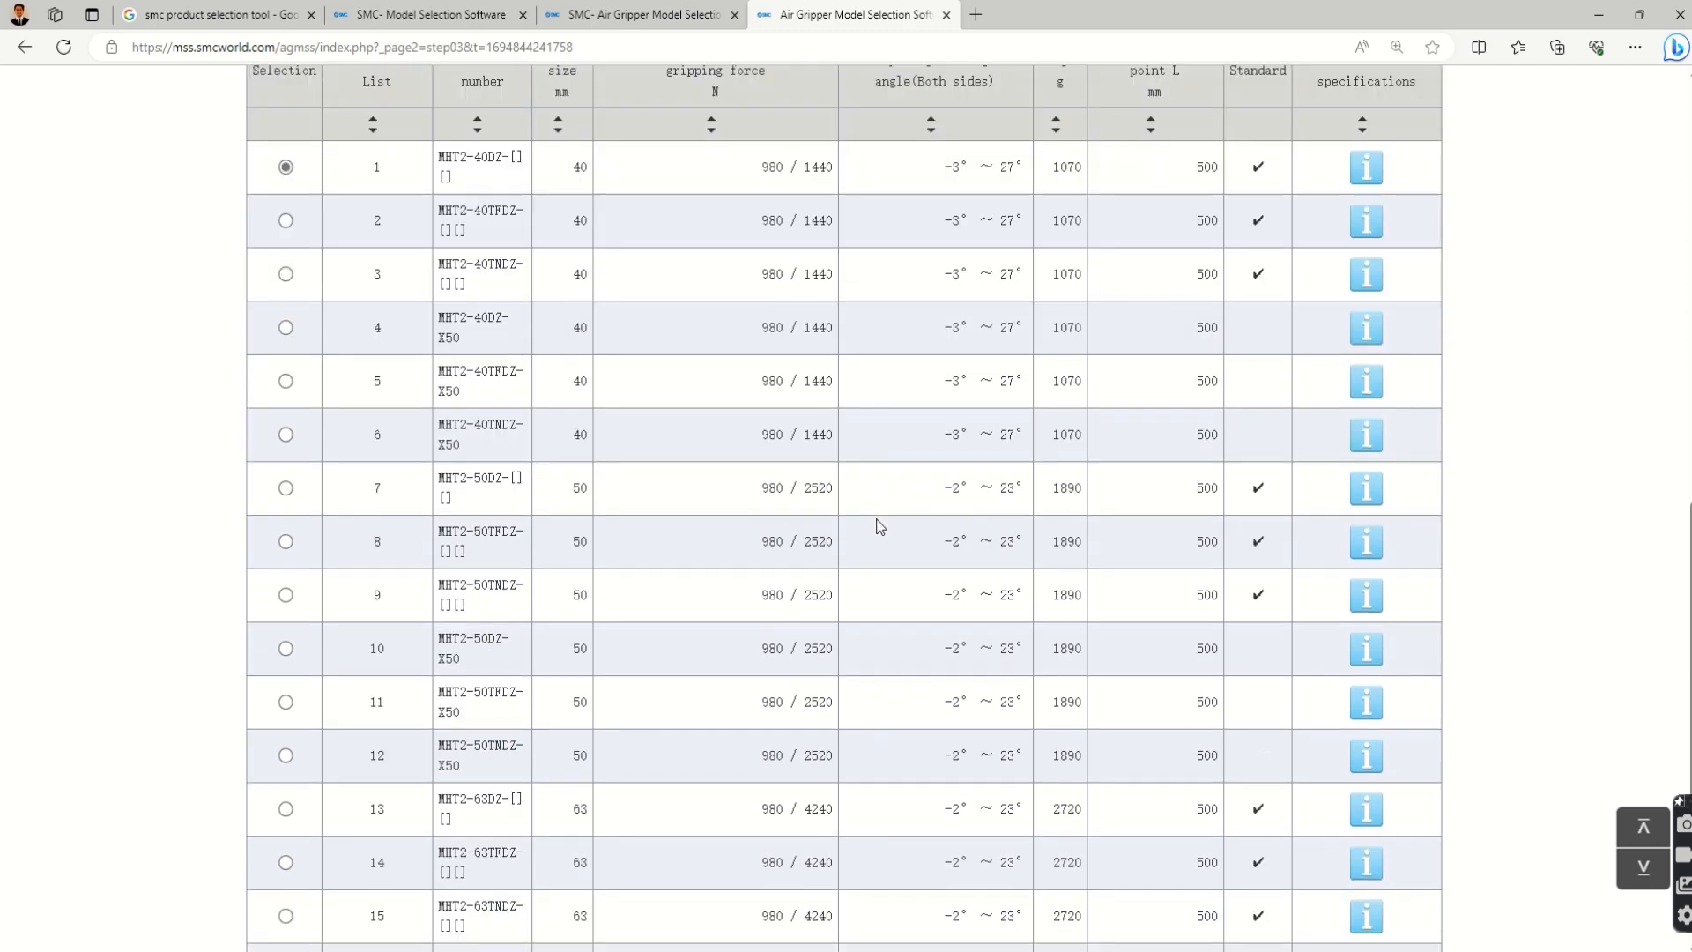
scroll(873, 532, "up", 6)
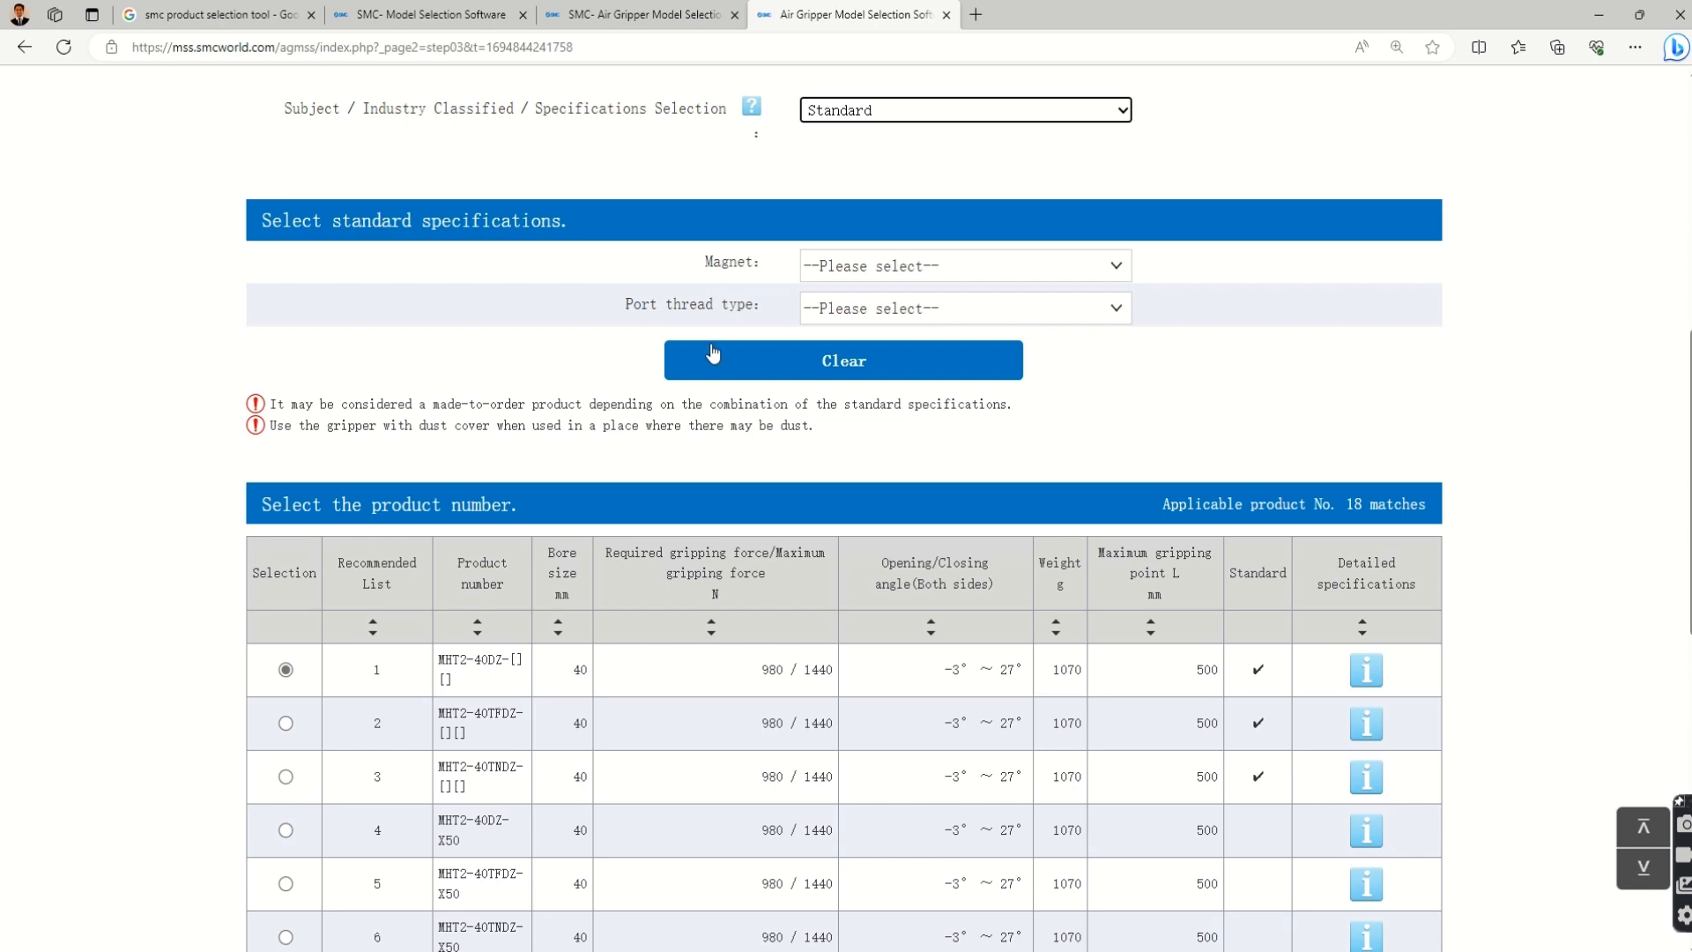
- Filter for Auto switch mountable (Built-in magnet) and Rc port thread, then open the selection results for MHT2-40DZ
left_click(802, 267)
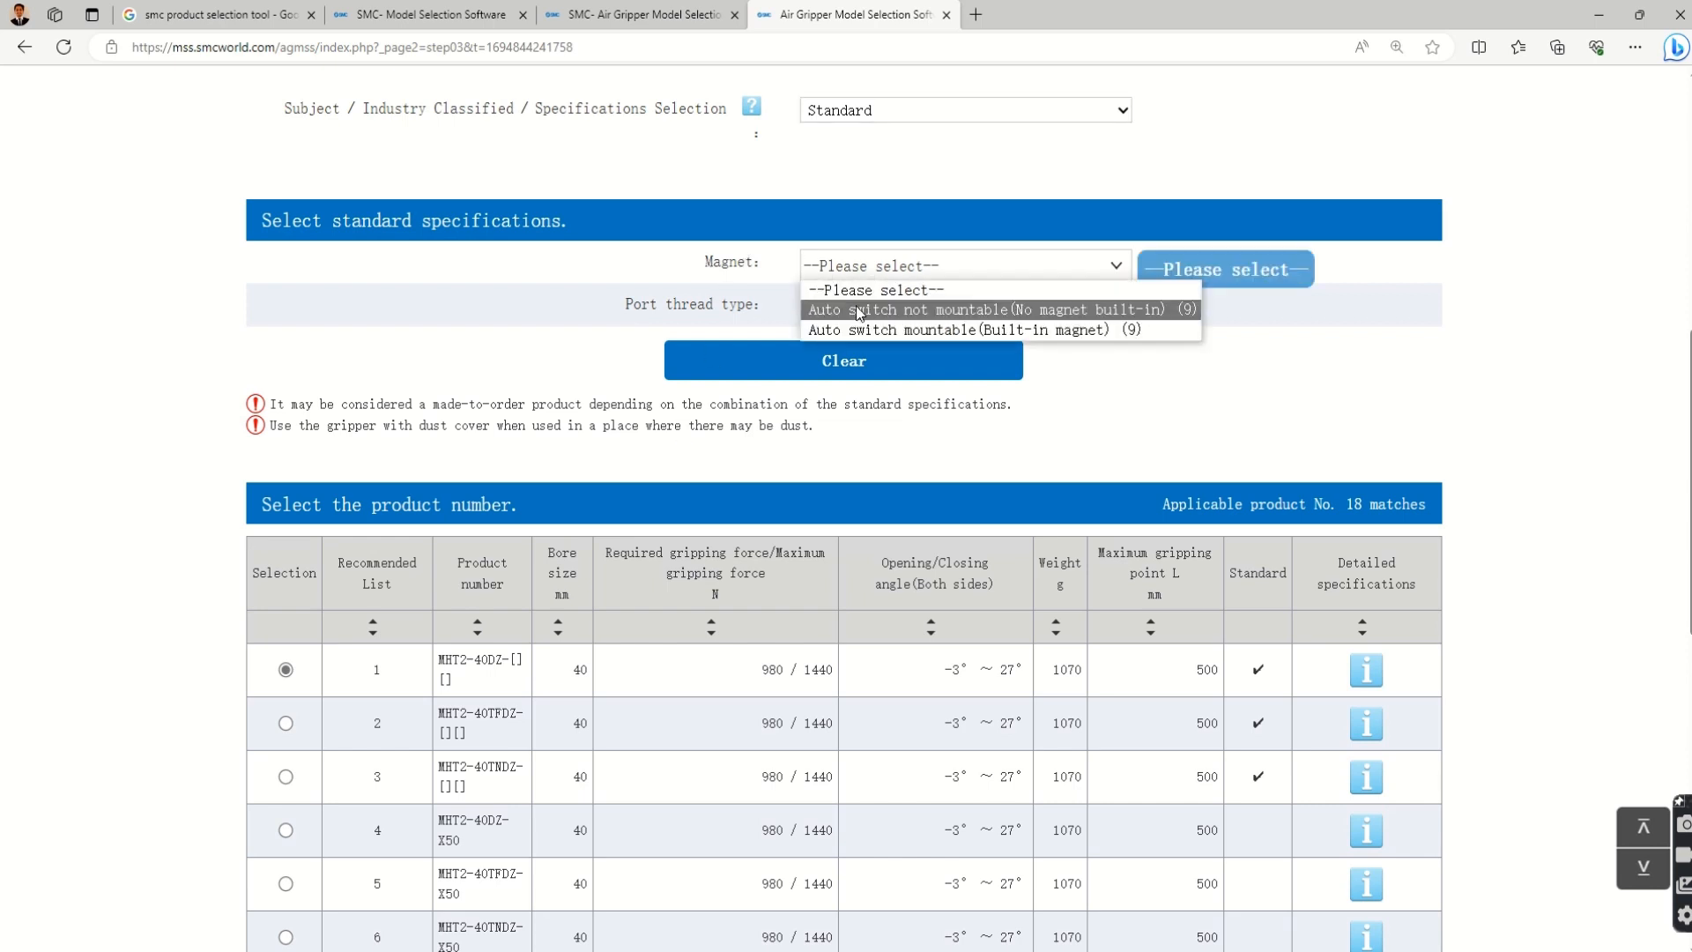
left_click(894, 329)
left_click(910, 310)
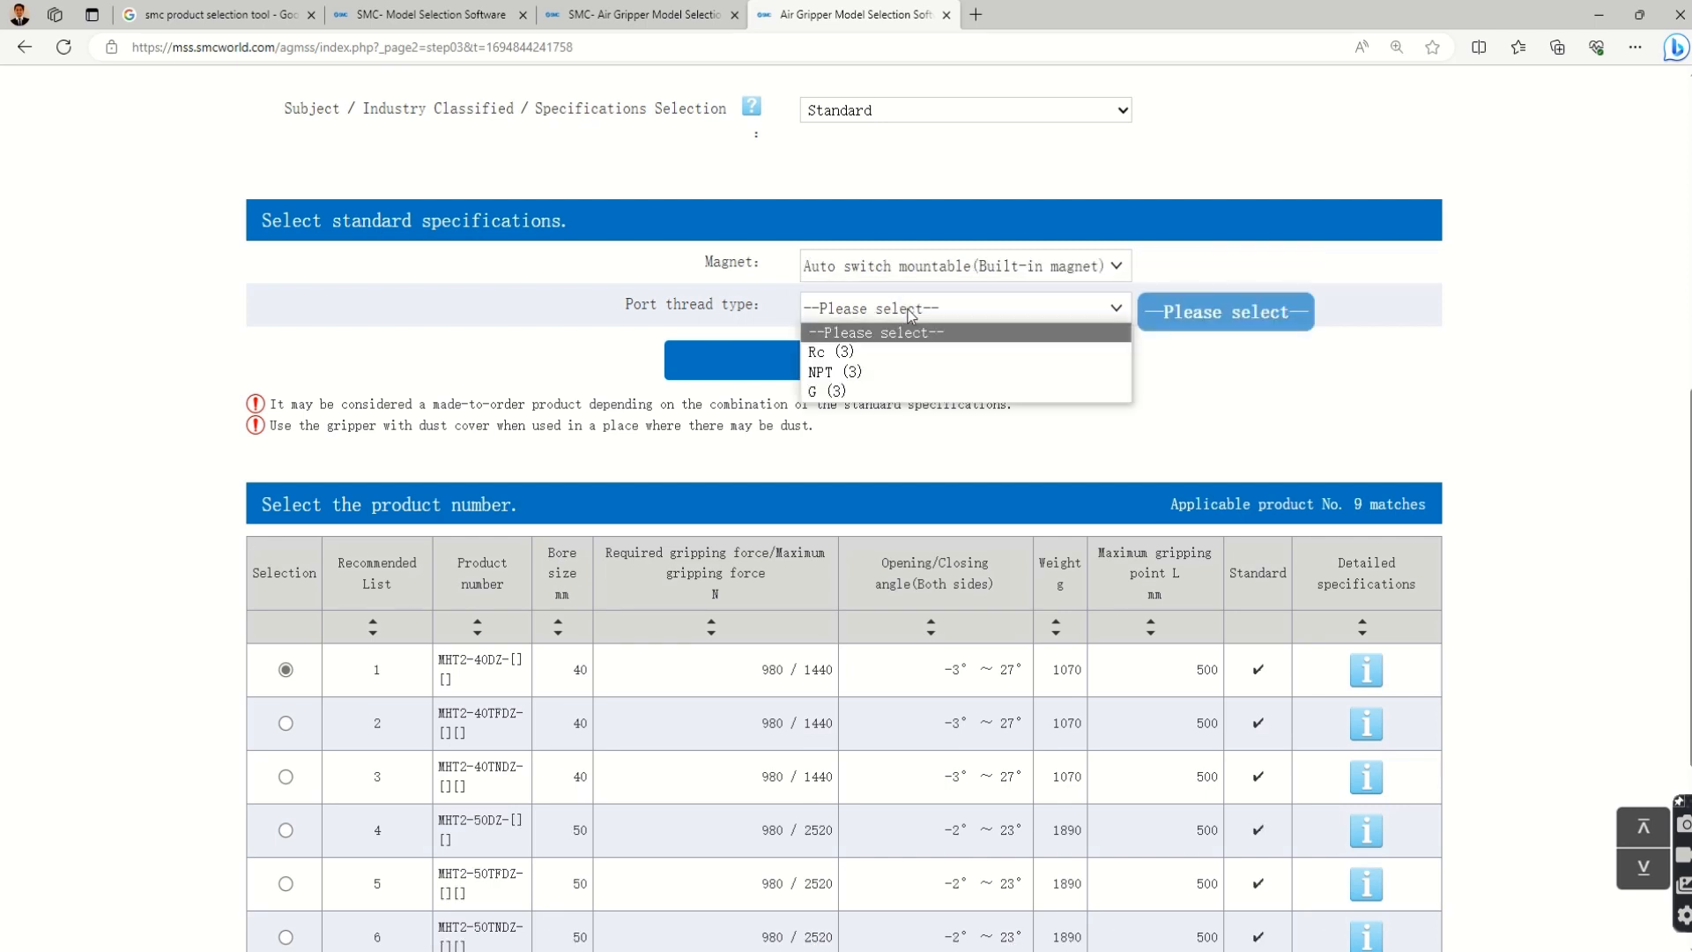
left_click(864, 355)
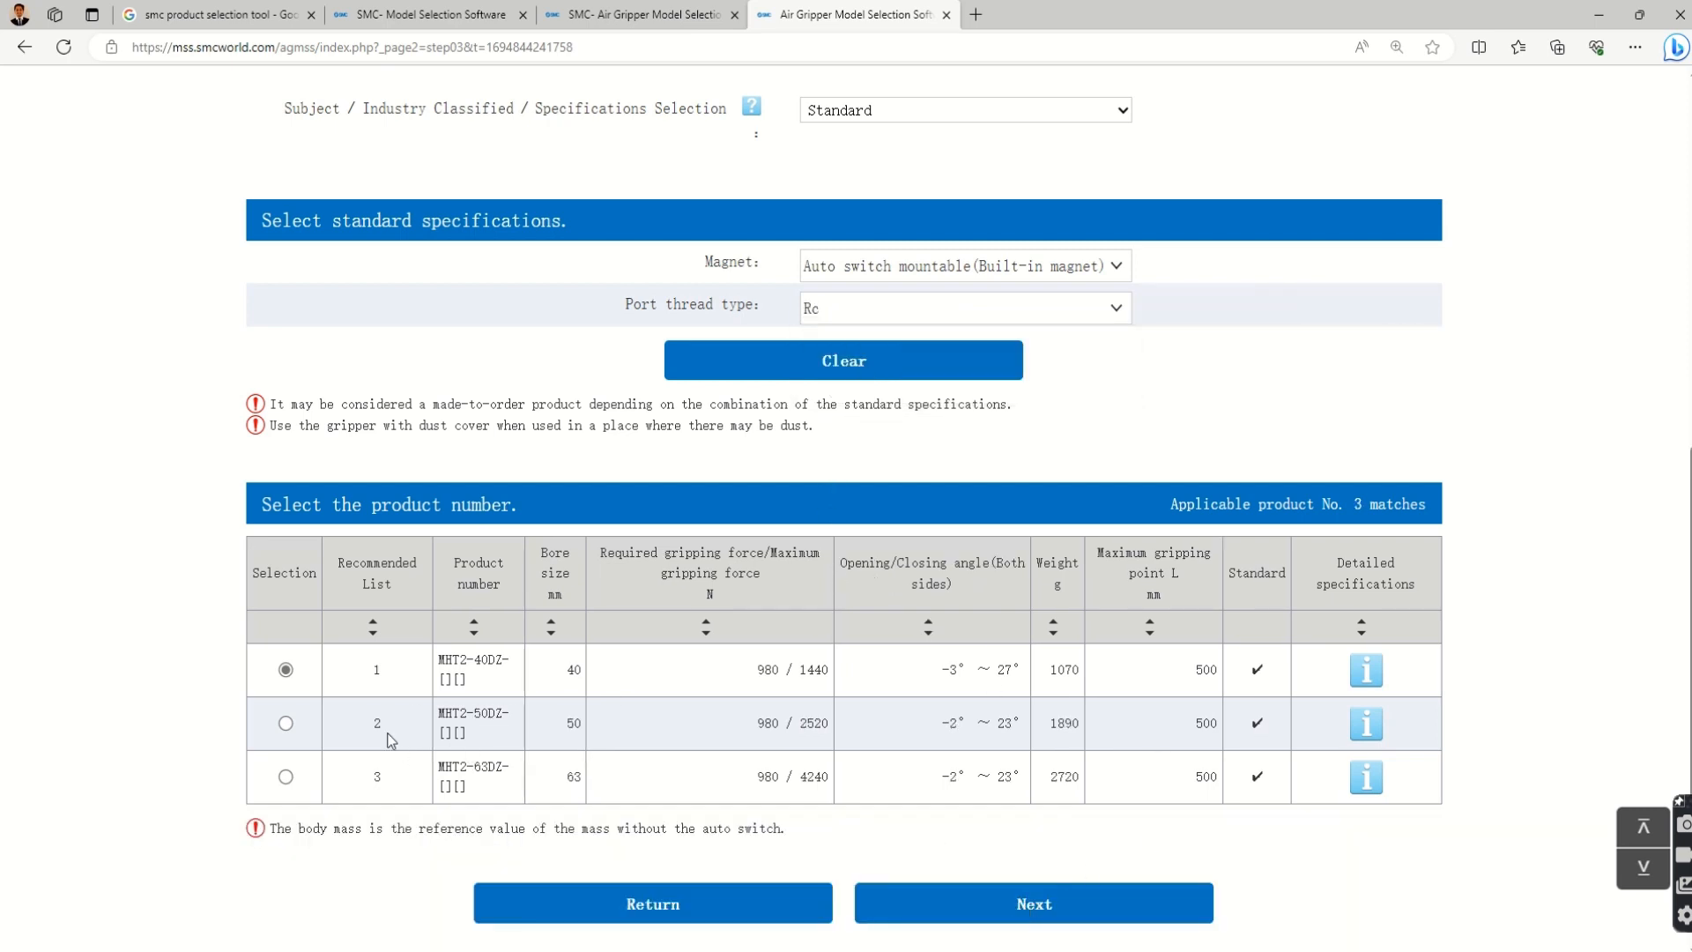
left_click(1049, 910)
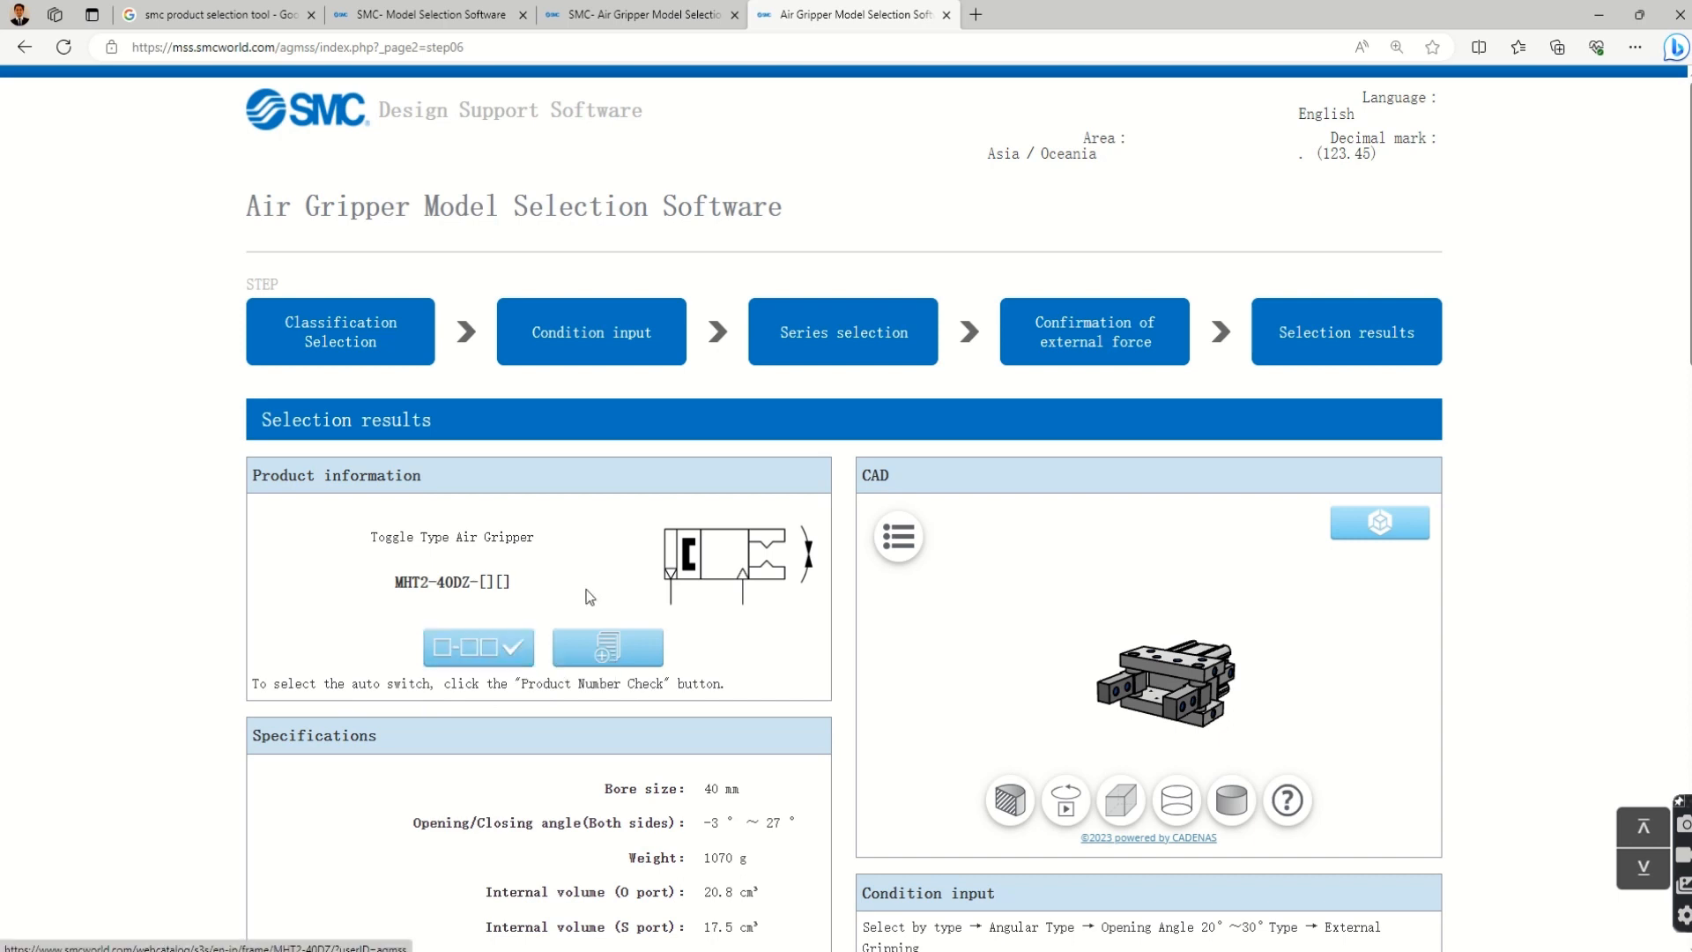
- Rotate the gripper's CAD preview and review its specifications, input conditions and calculation results
left_click_drag(1215, 634, 1074, 705)
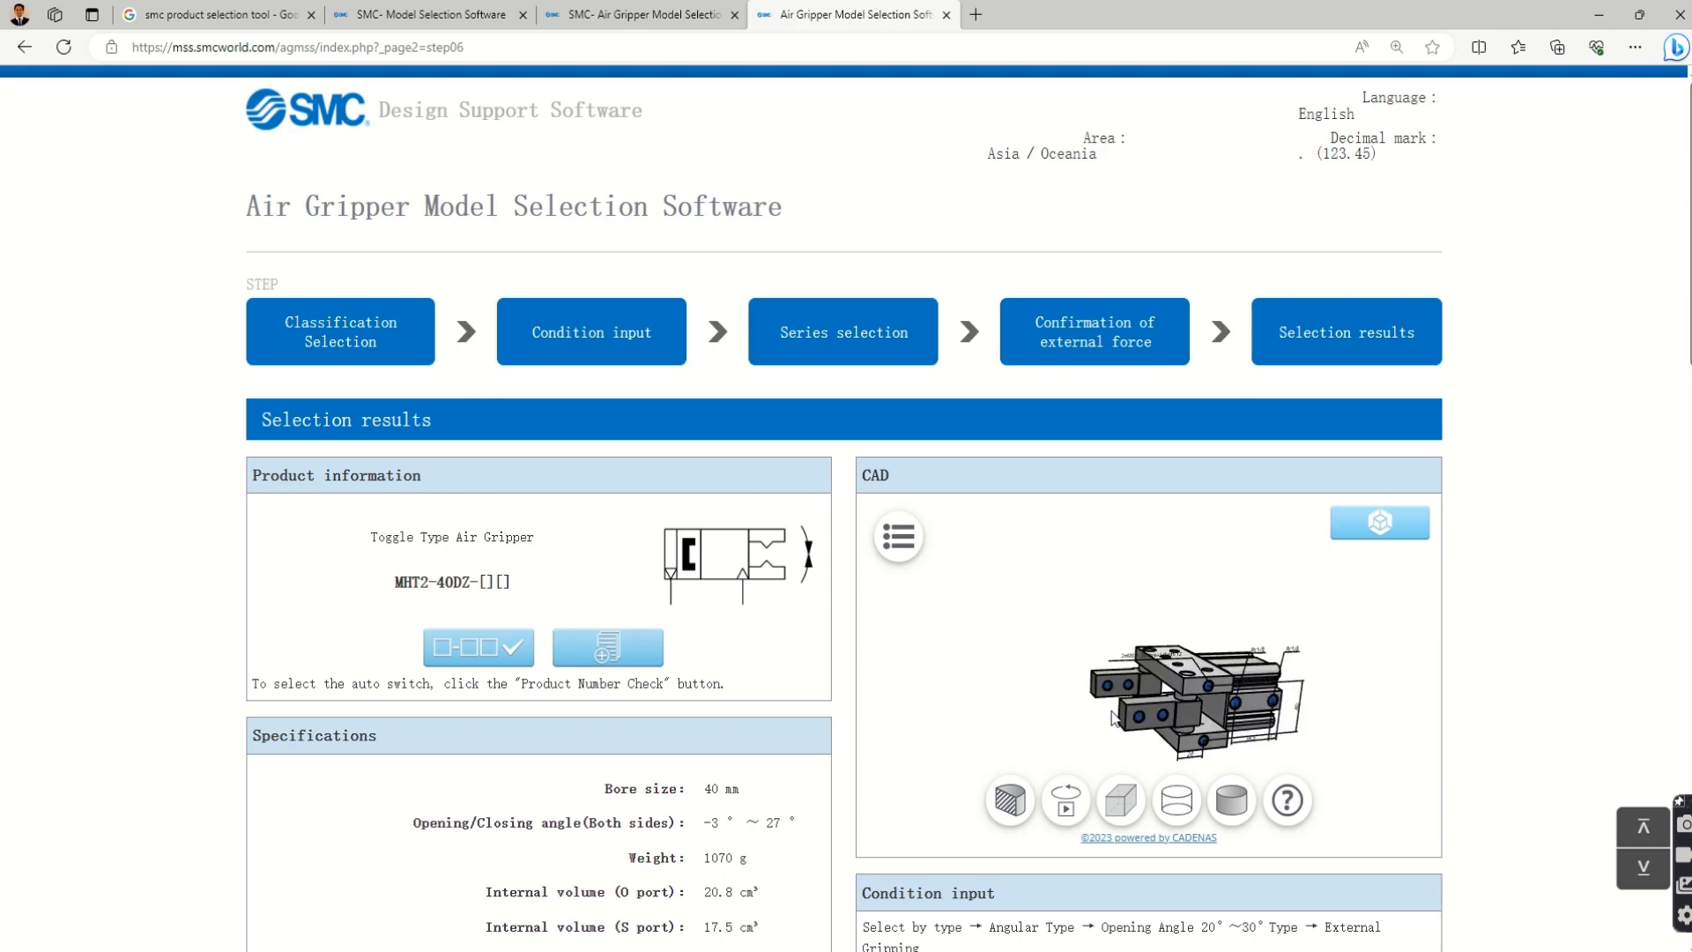
scroll(699, 705, "down", 5)
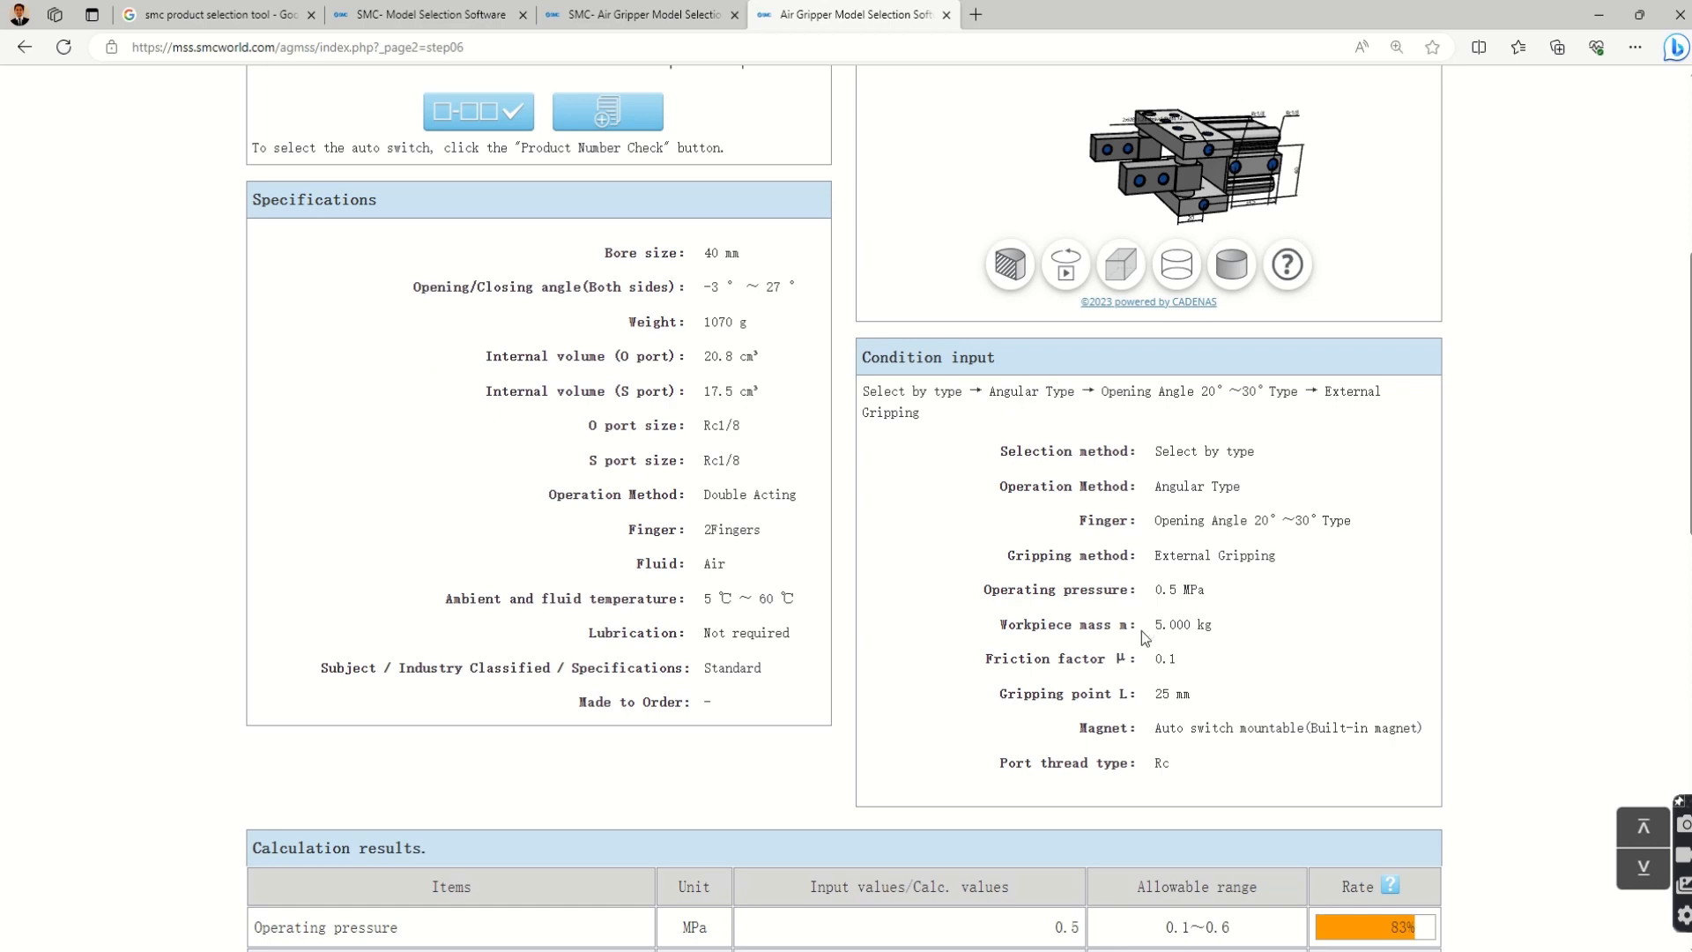
scroll(1066, 569, "down", 5)
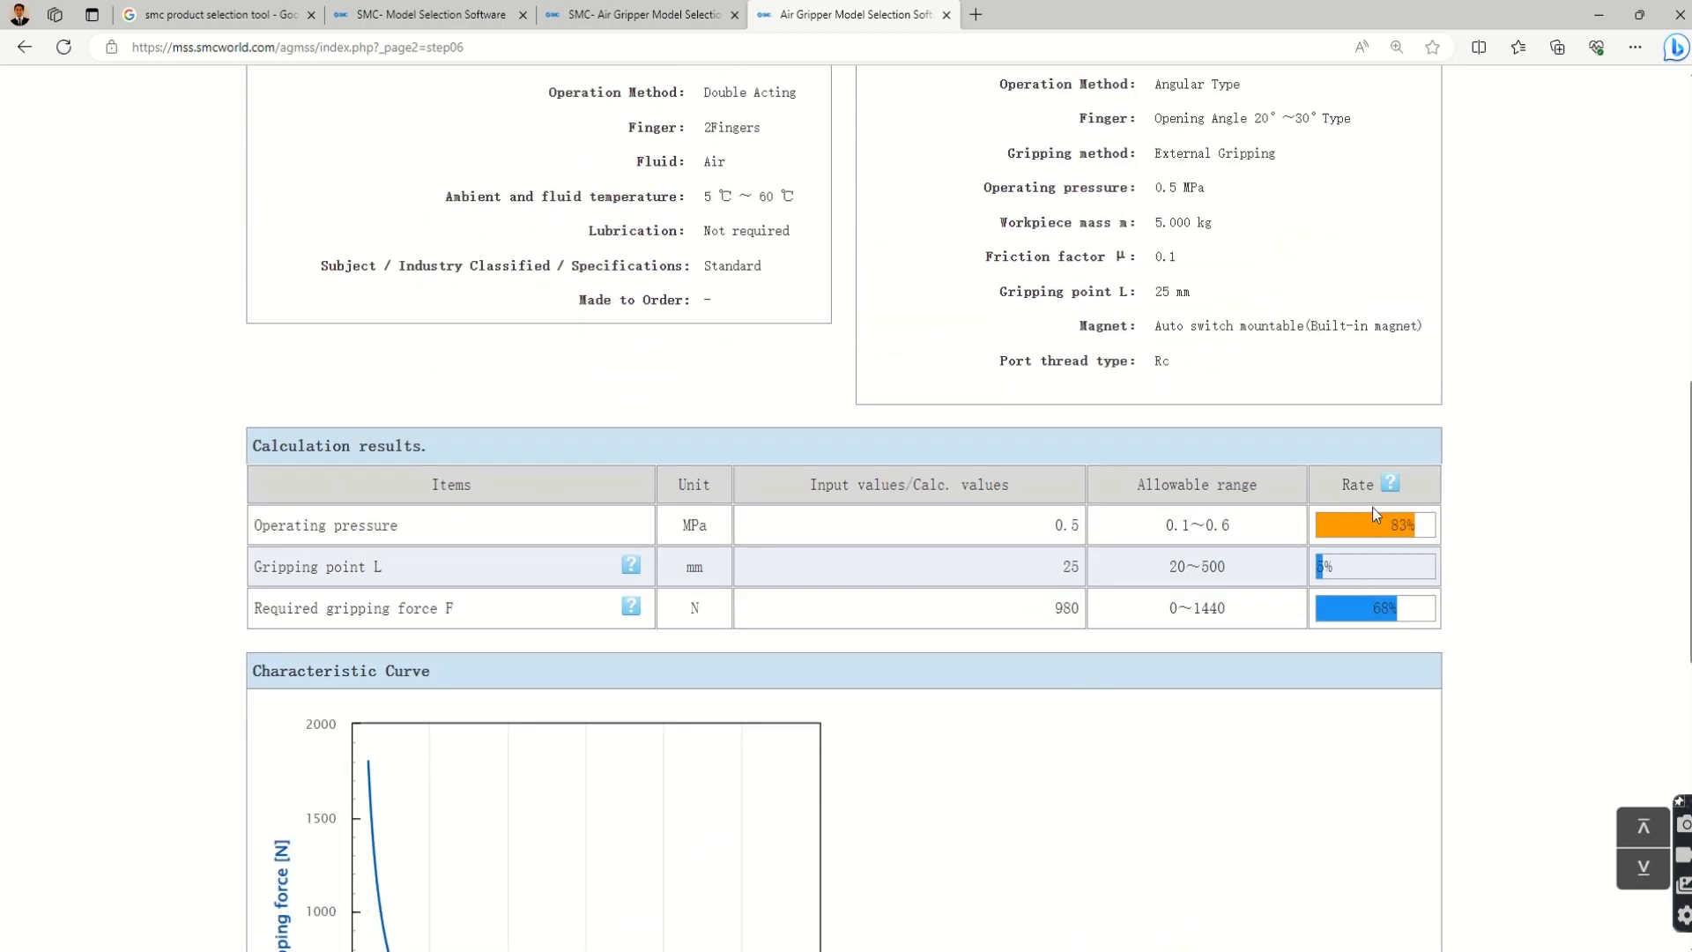
- Read the explanation of the rate in the calculation results, highlighting "input or calculated value"
left_click(1390, 482)
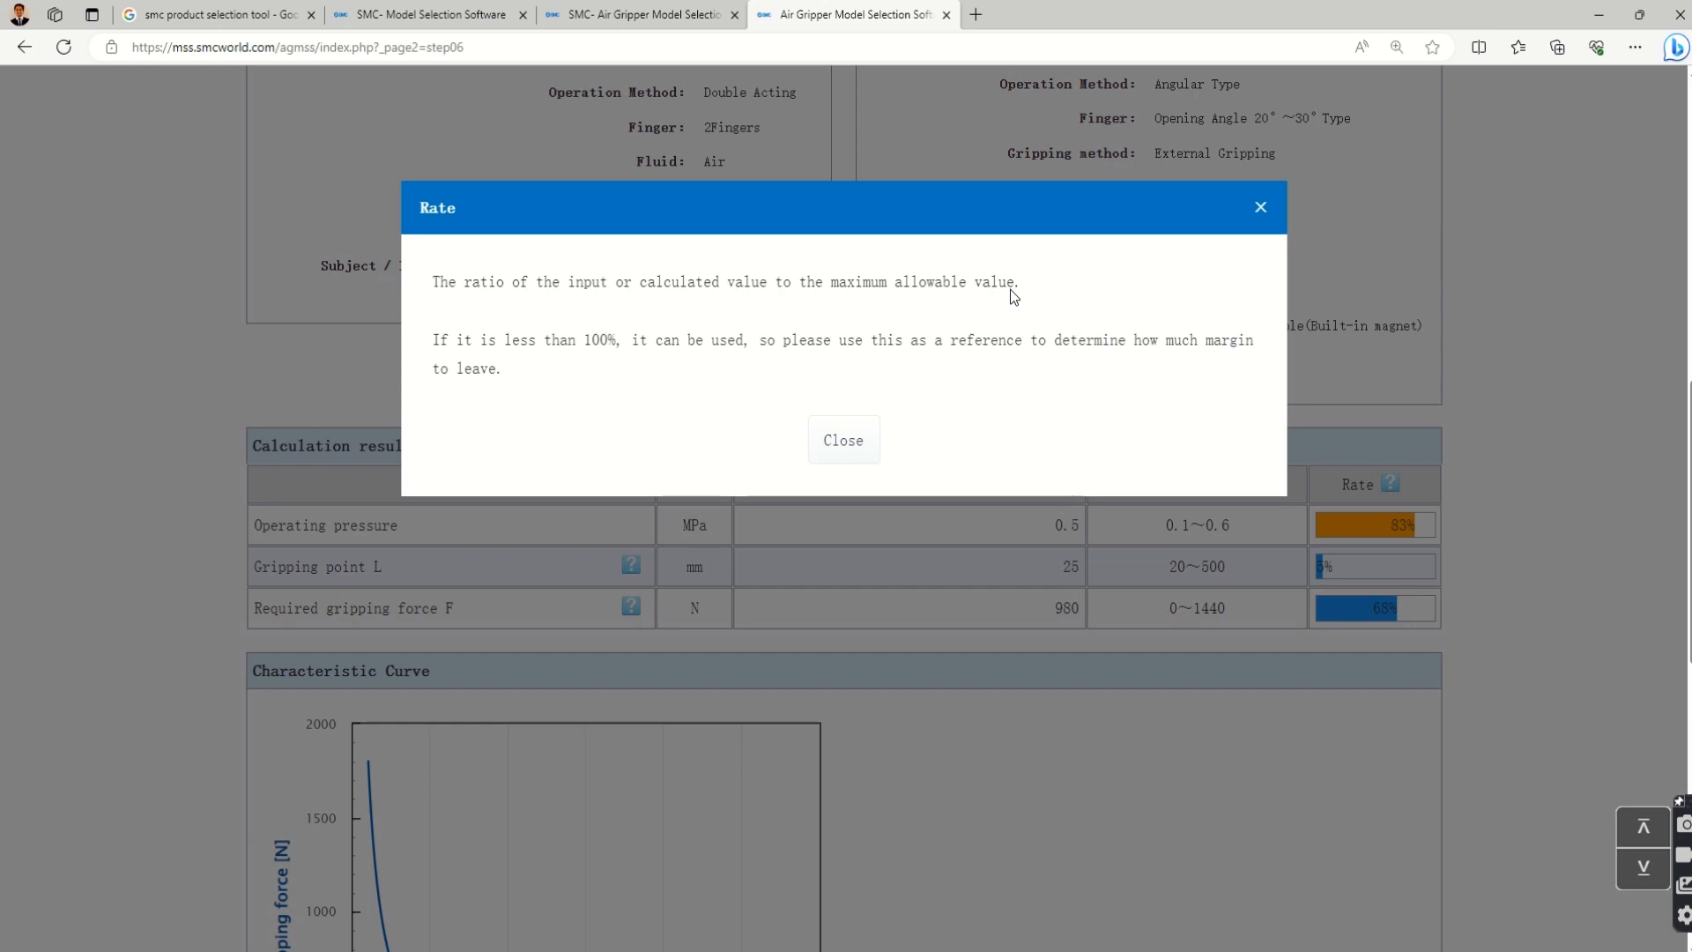
double_click(615, 281)
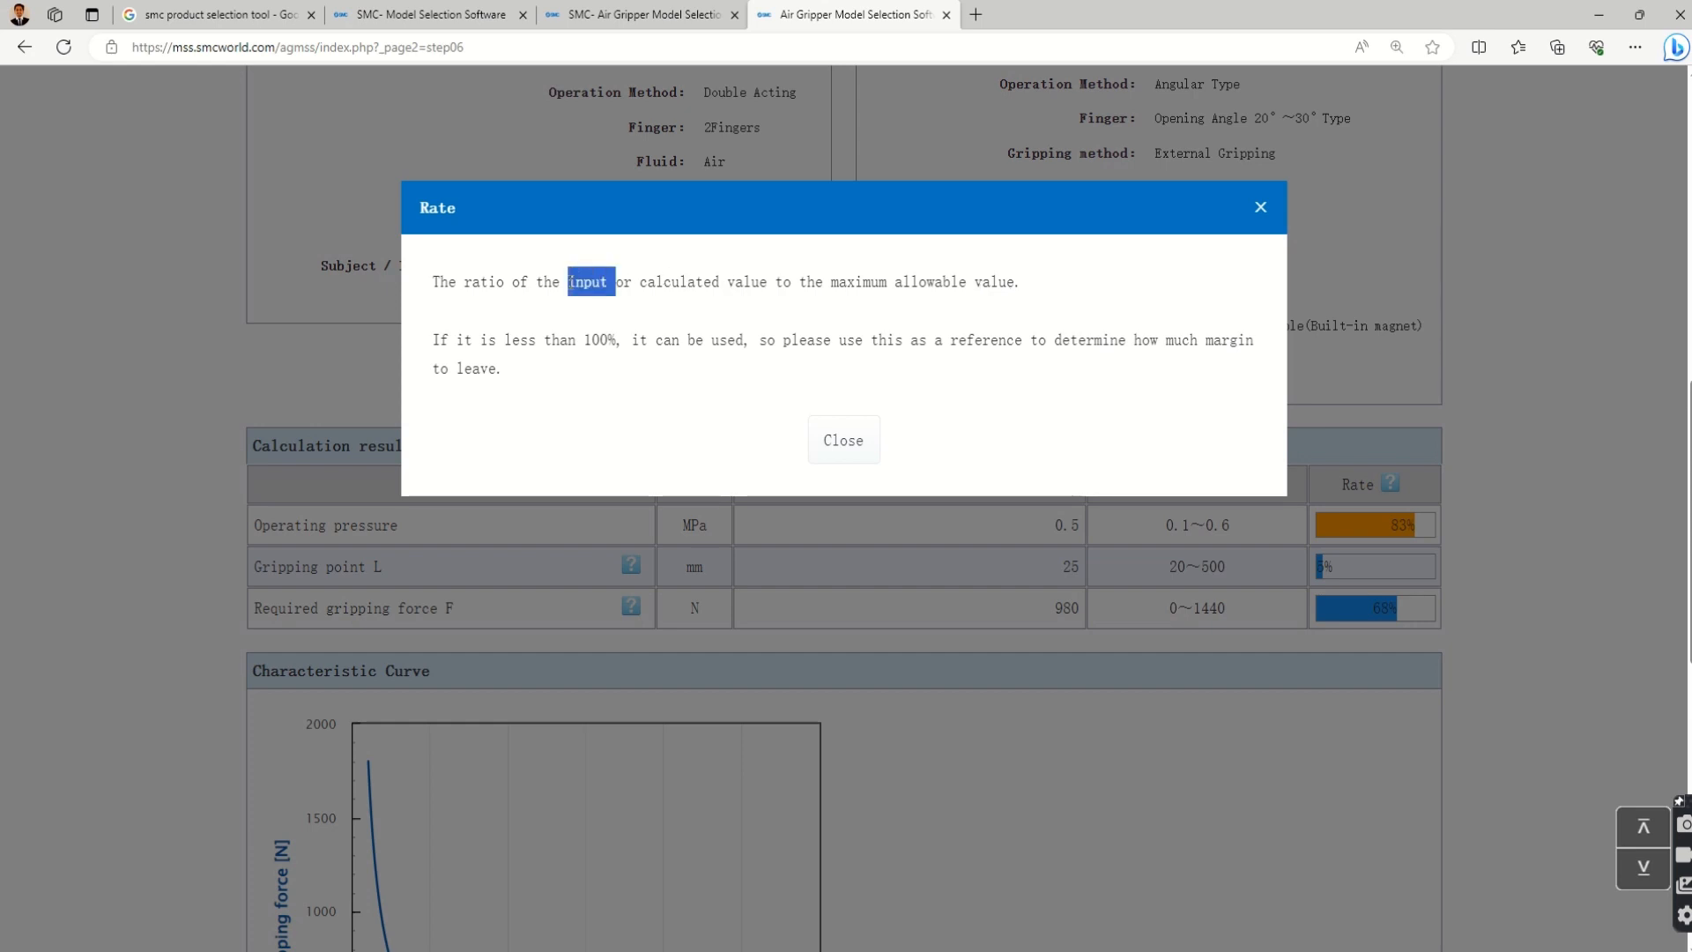
left_click_drag(567, 282, 768, 284)
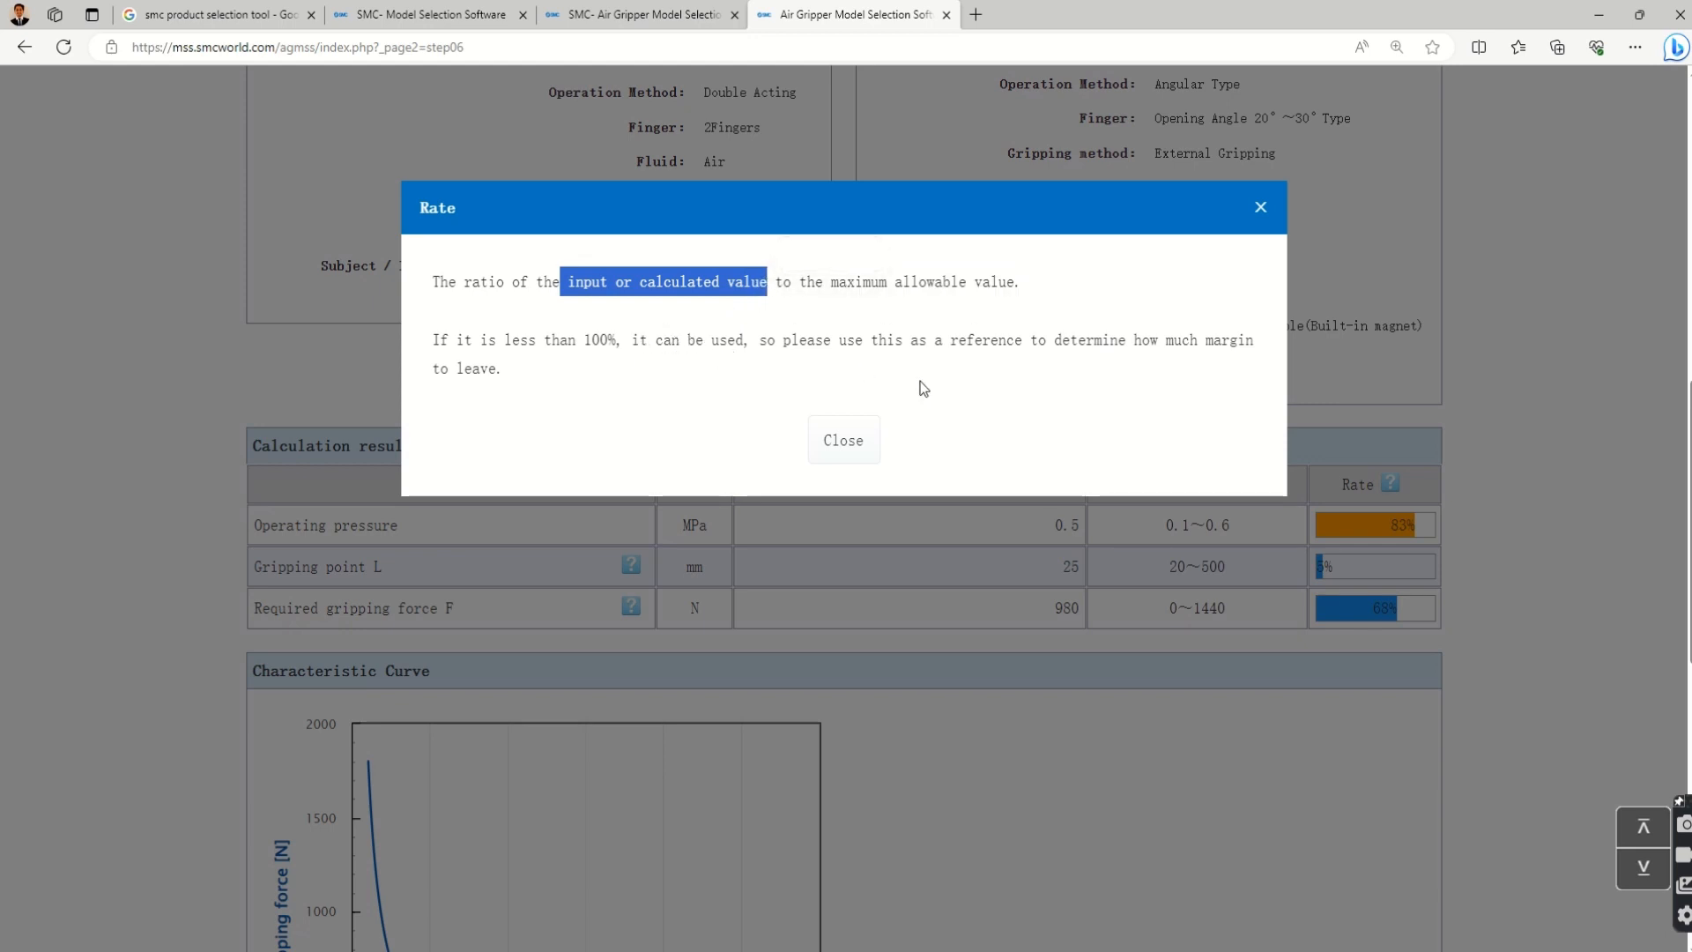
left_click(1260, 207)
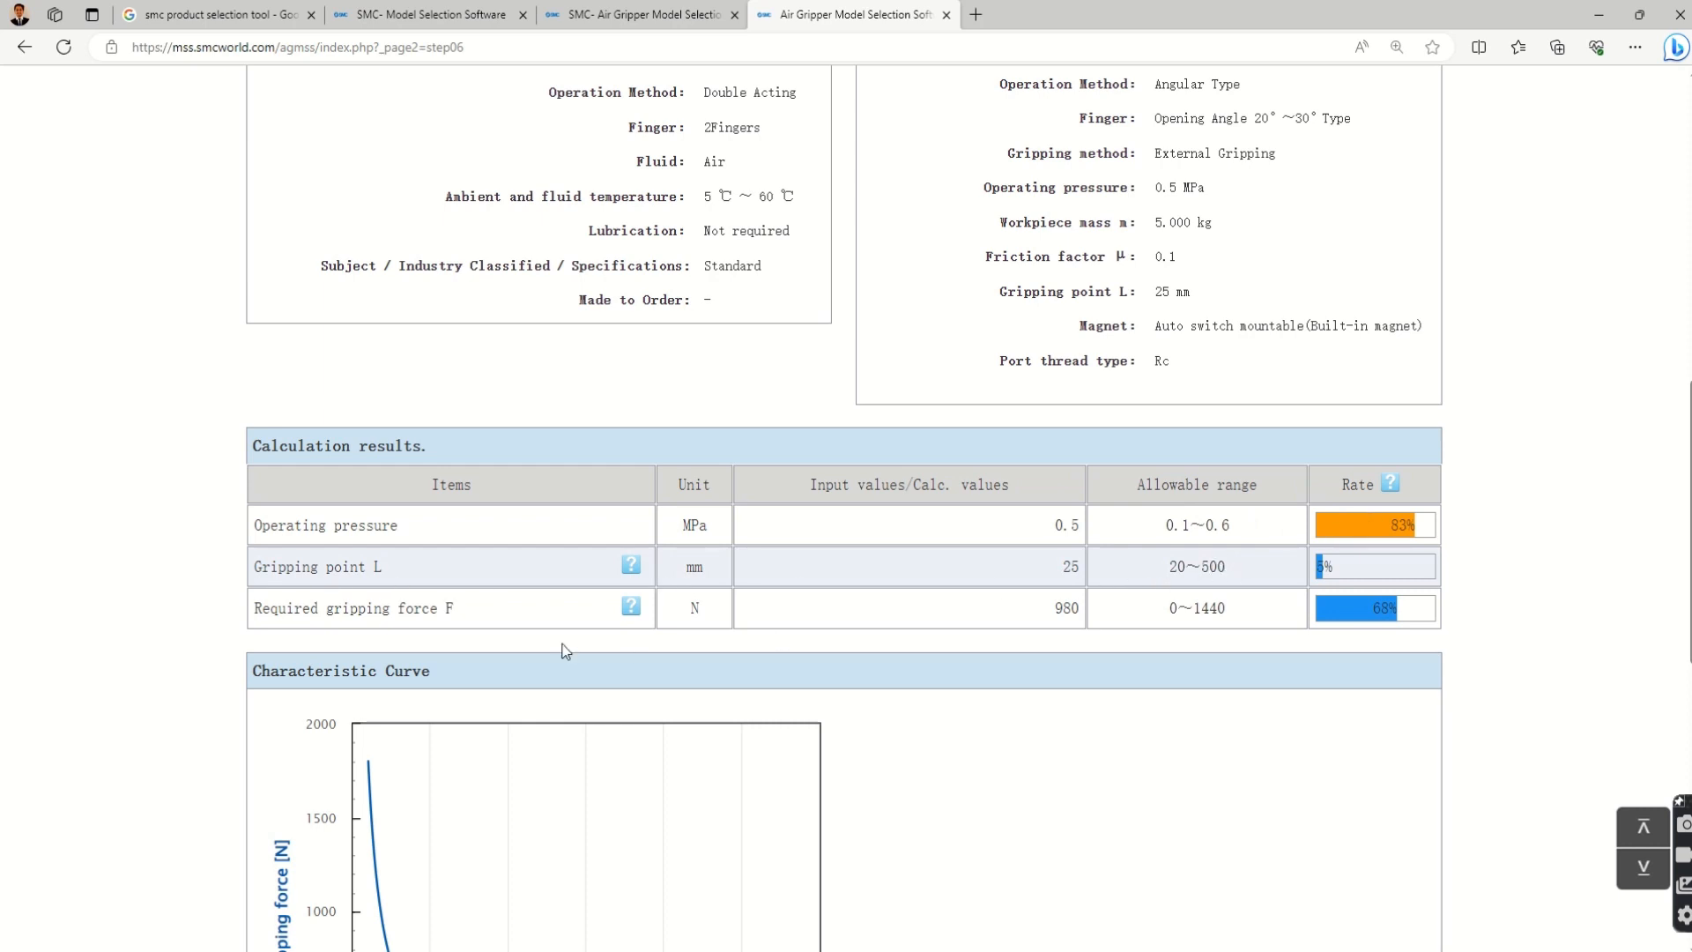
- Read the explanation of the required gripping force F in the calculation results
left_click(631, 608)
scroll(713, 529, "down", 4)
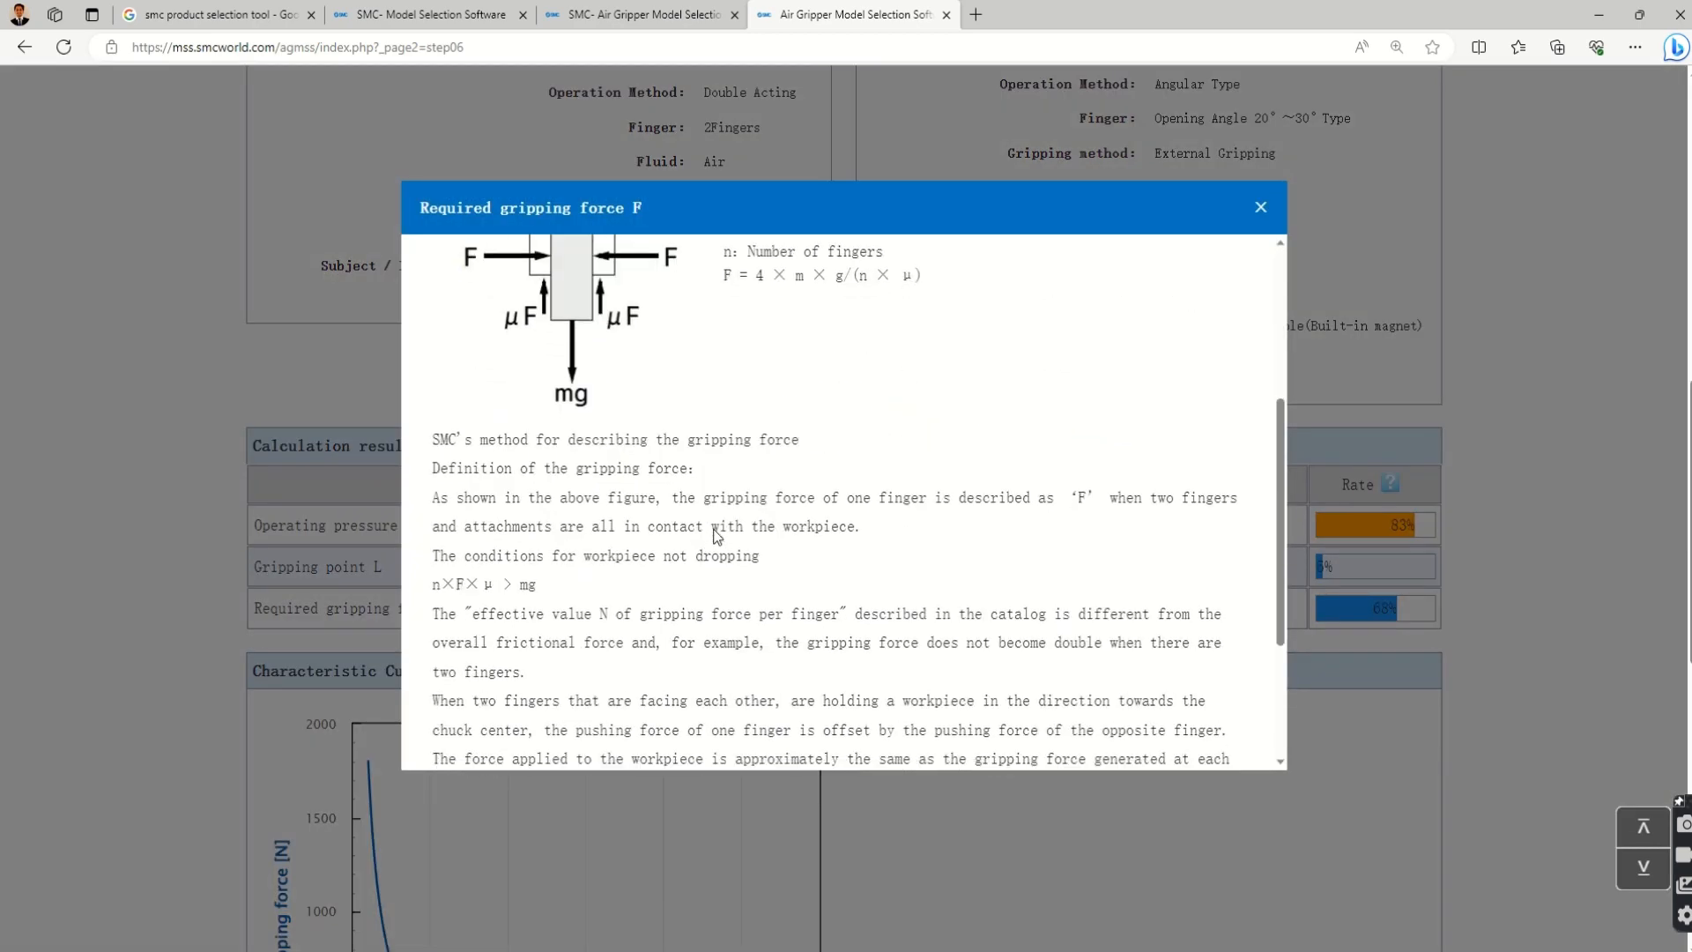
left_click(1261, 209)
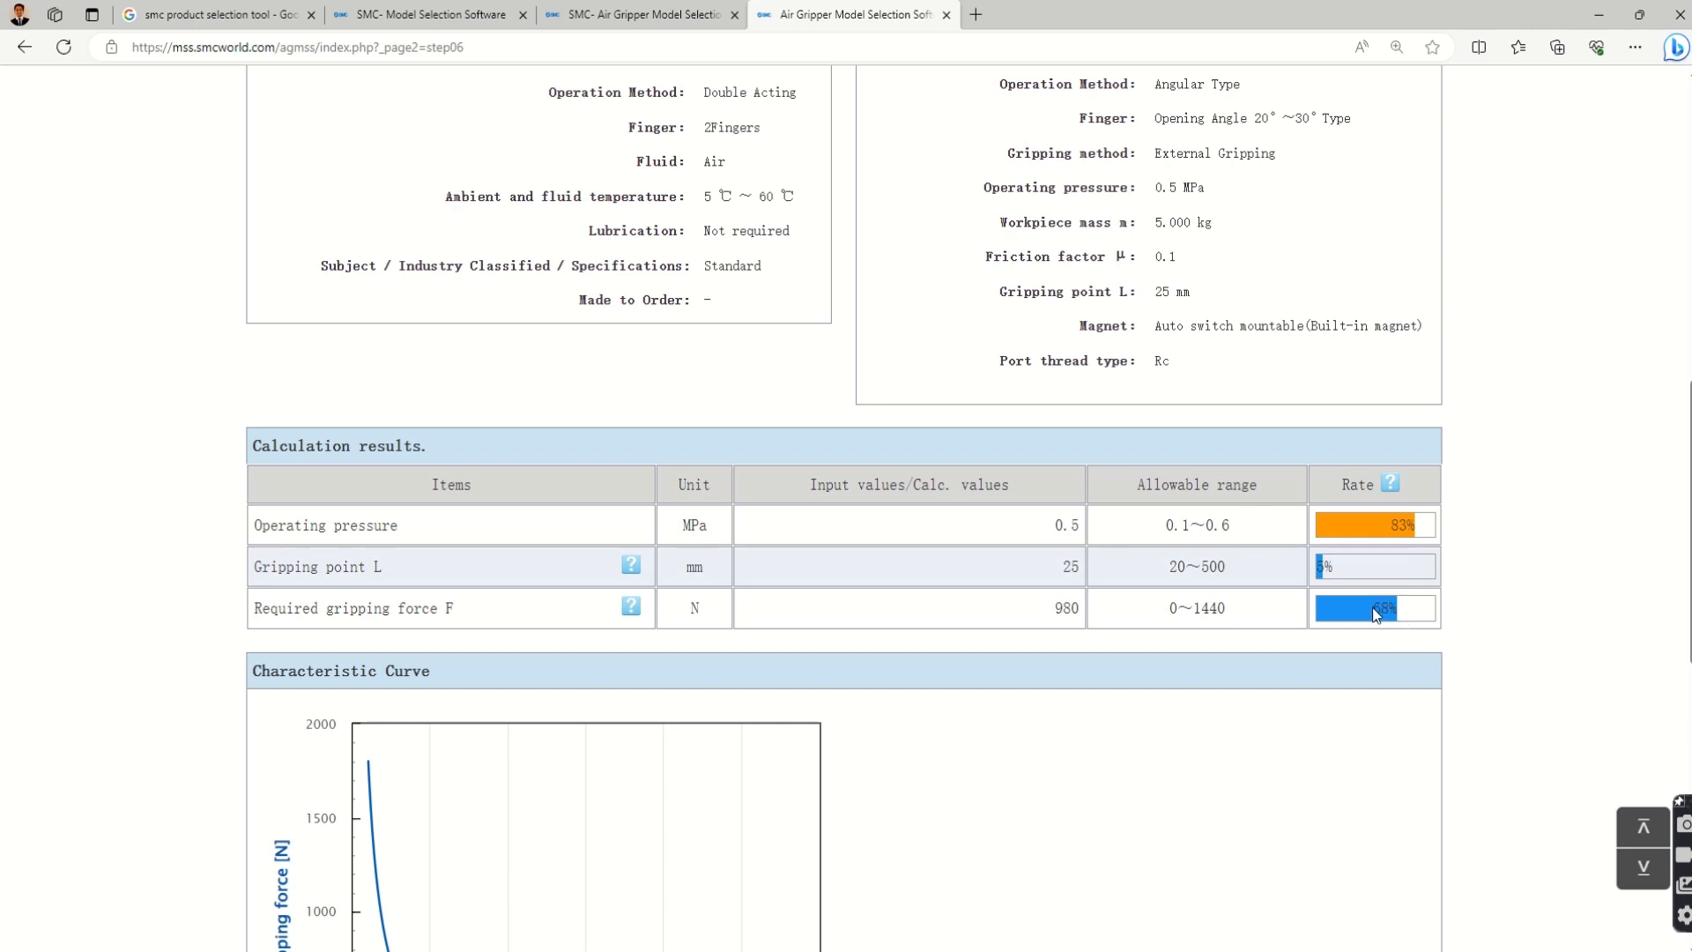
- Examine the gripping force characteristic curve, the precautions and the options for saving or exporting the results
scroll(1372, 606, "down", 5)
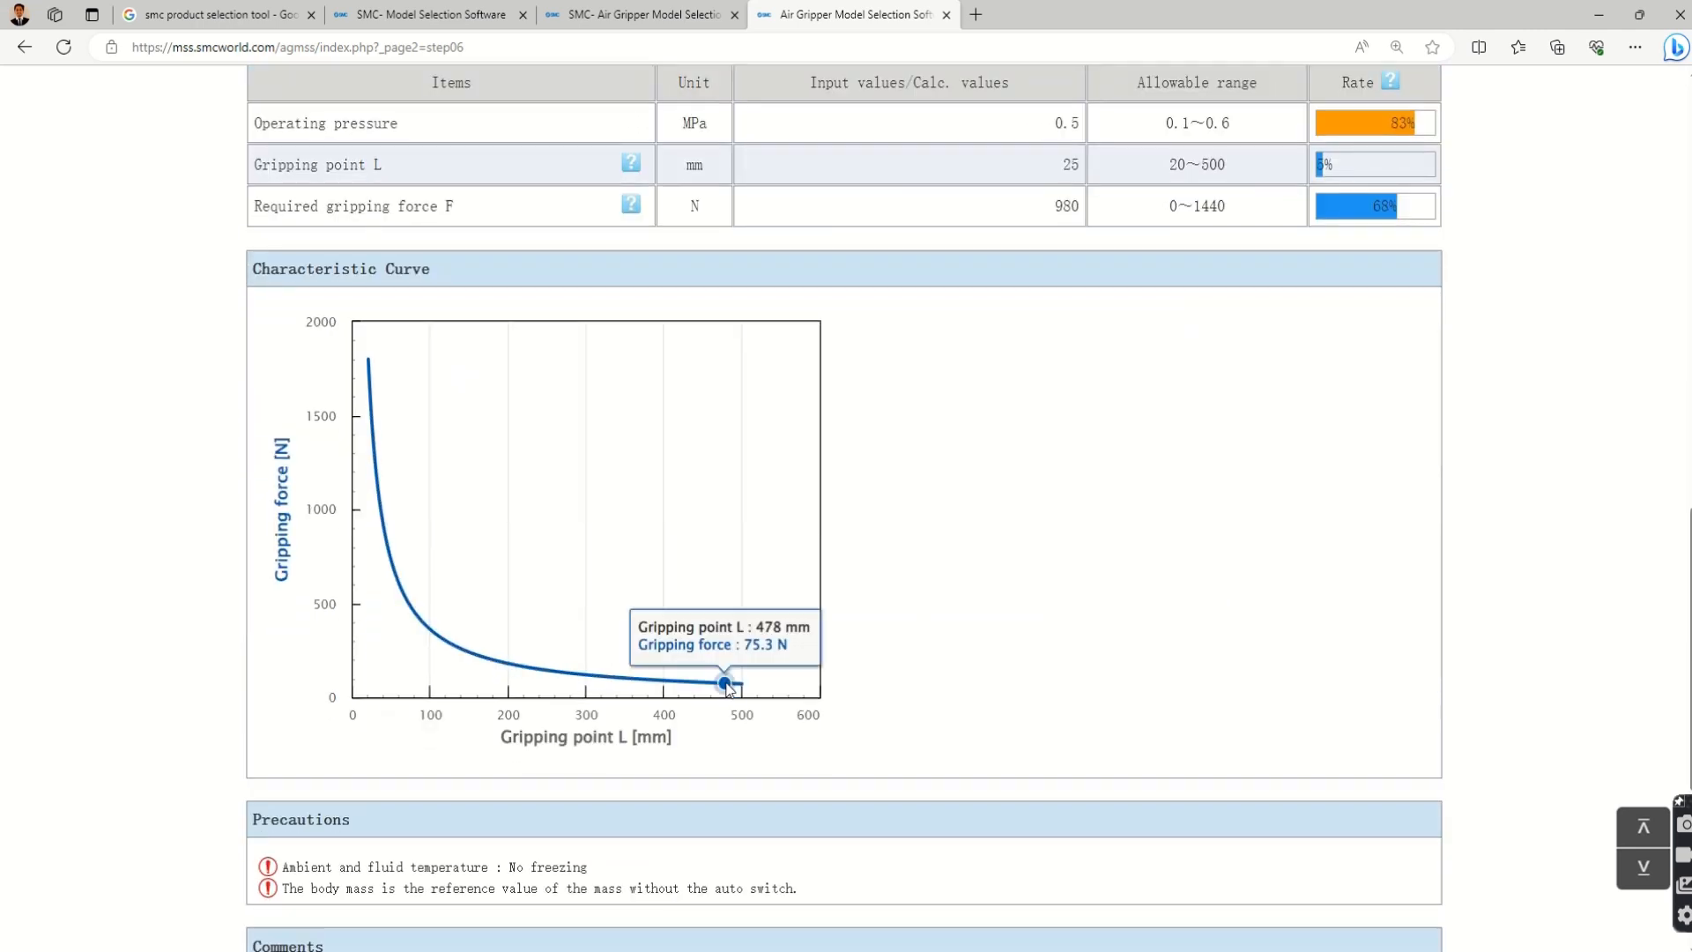
scroll(659, 705, "down", 5)
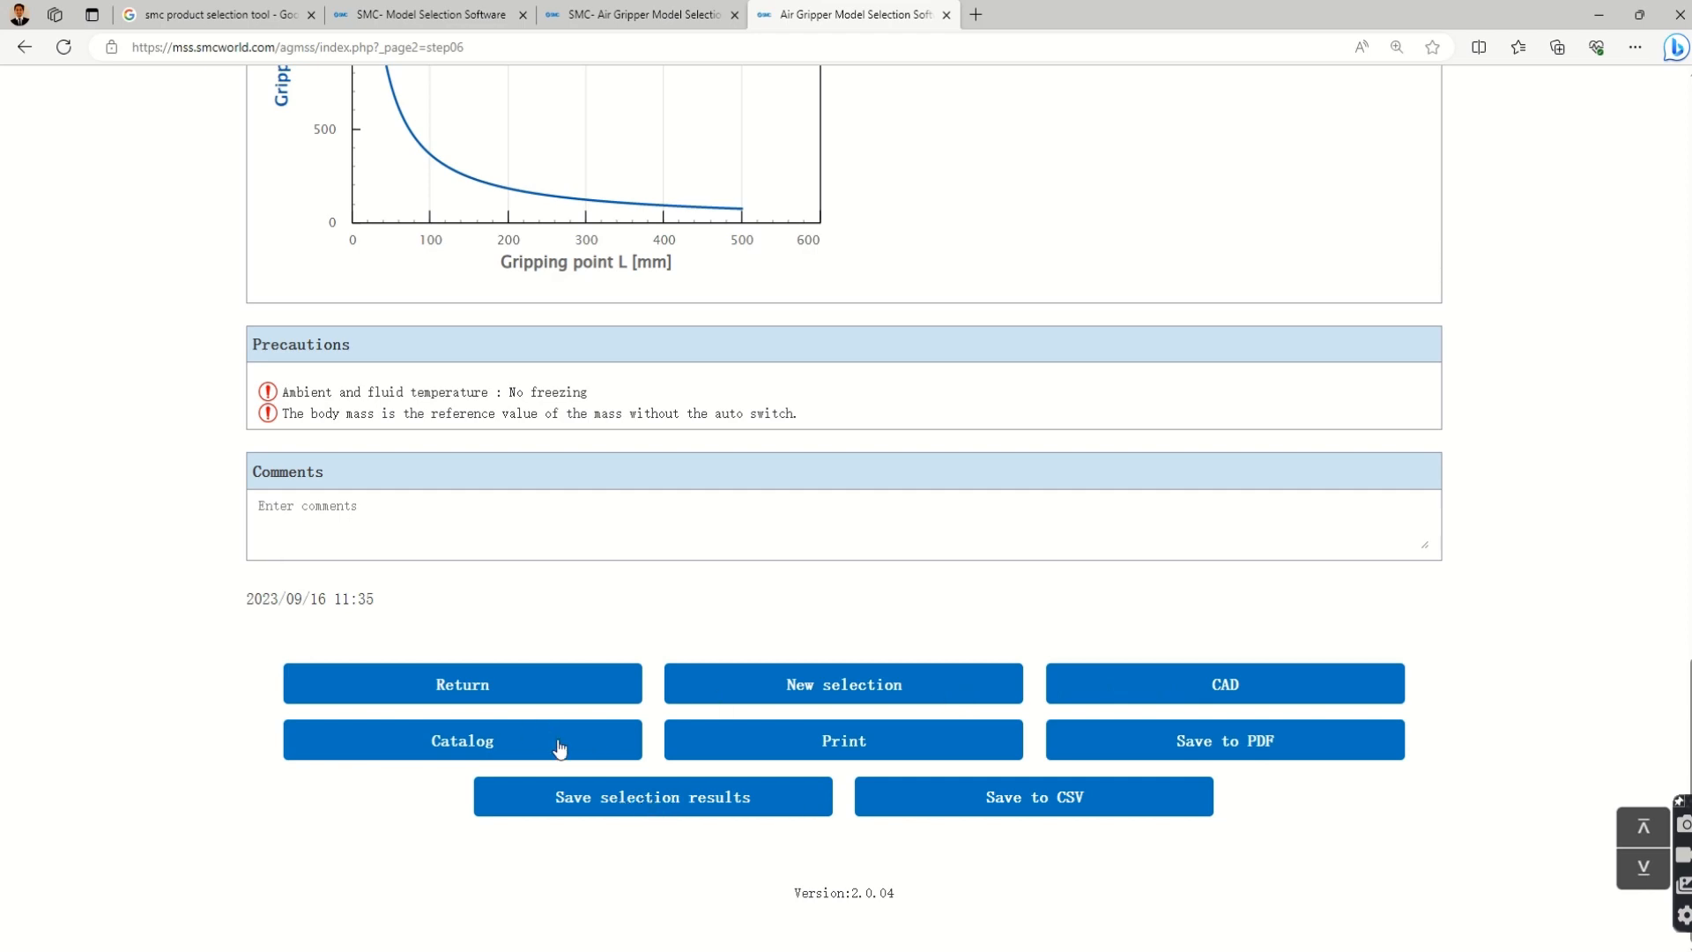
scroll(963, 571, "up", 15)
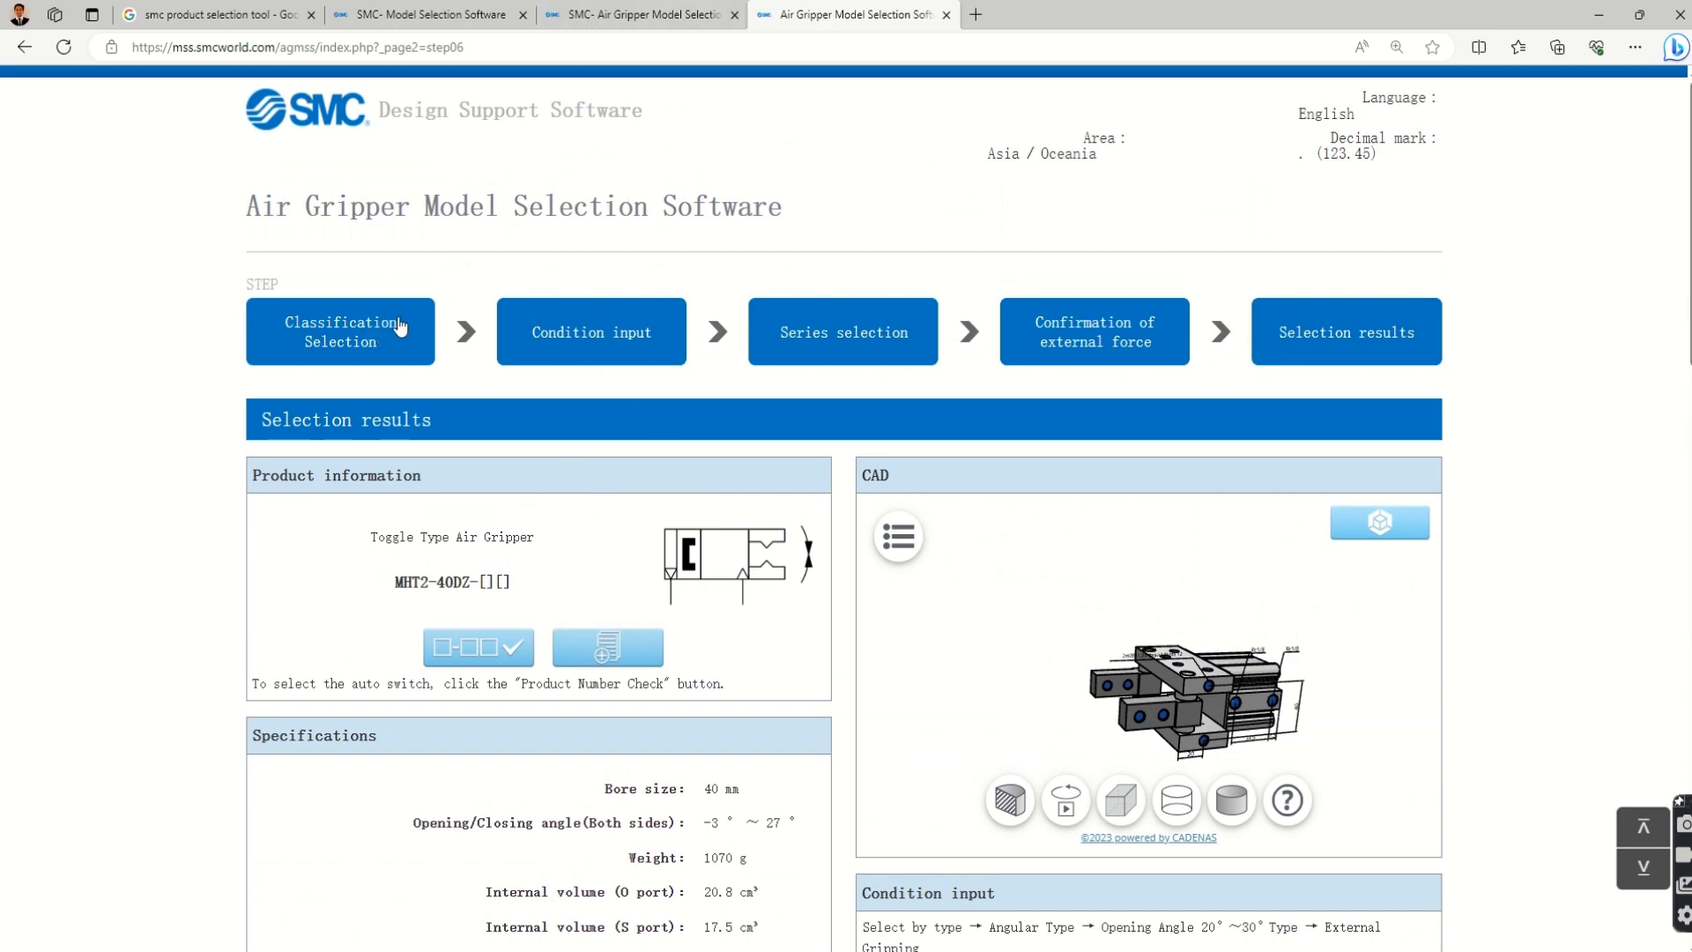
scroll(398, 327, "down", 15)
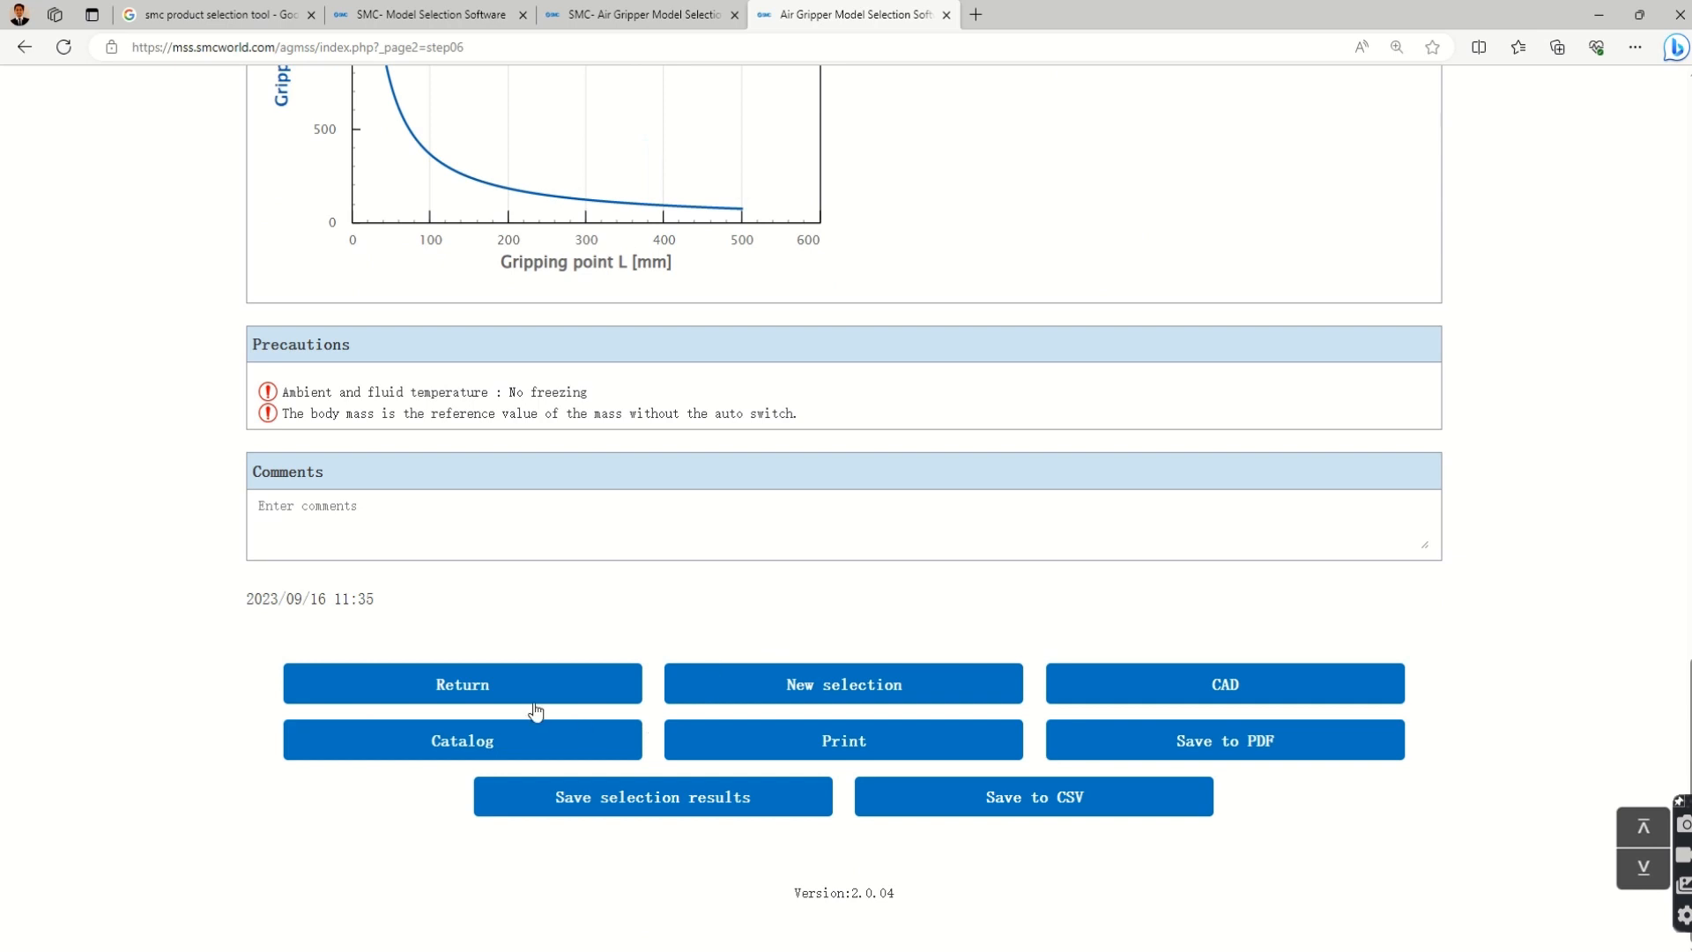
- Go back to the classification selection and review the chosen fingers and gripping method
left_click(692, 685)
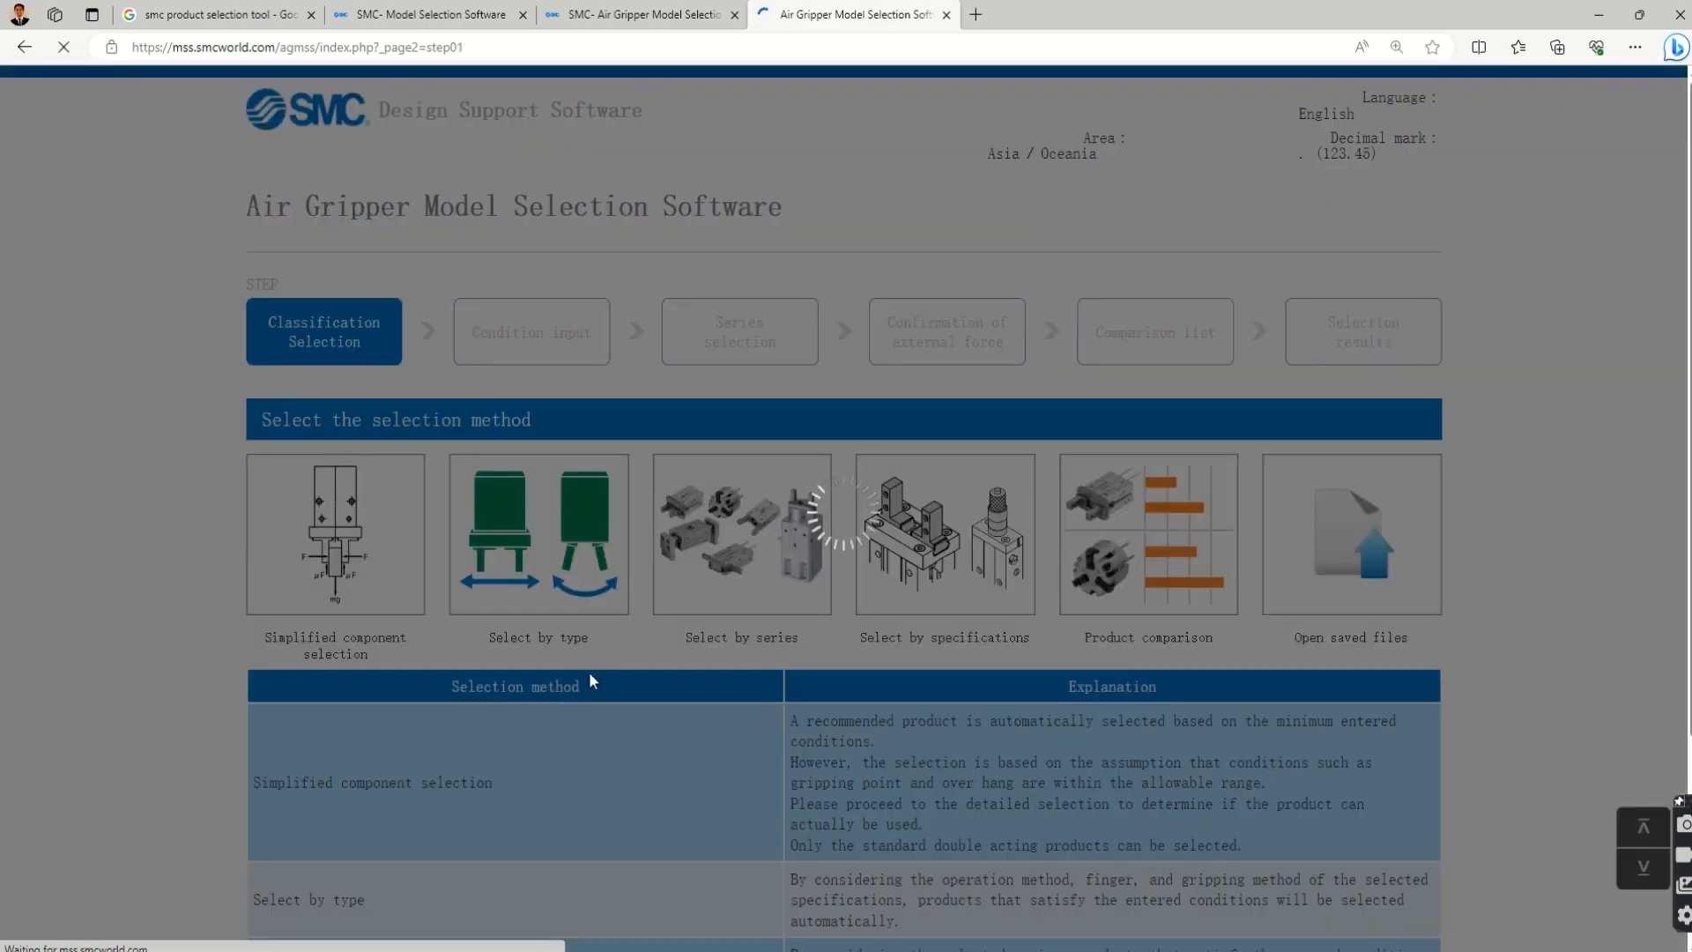
scroll(728, 493, "down", 10)
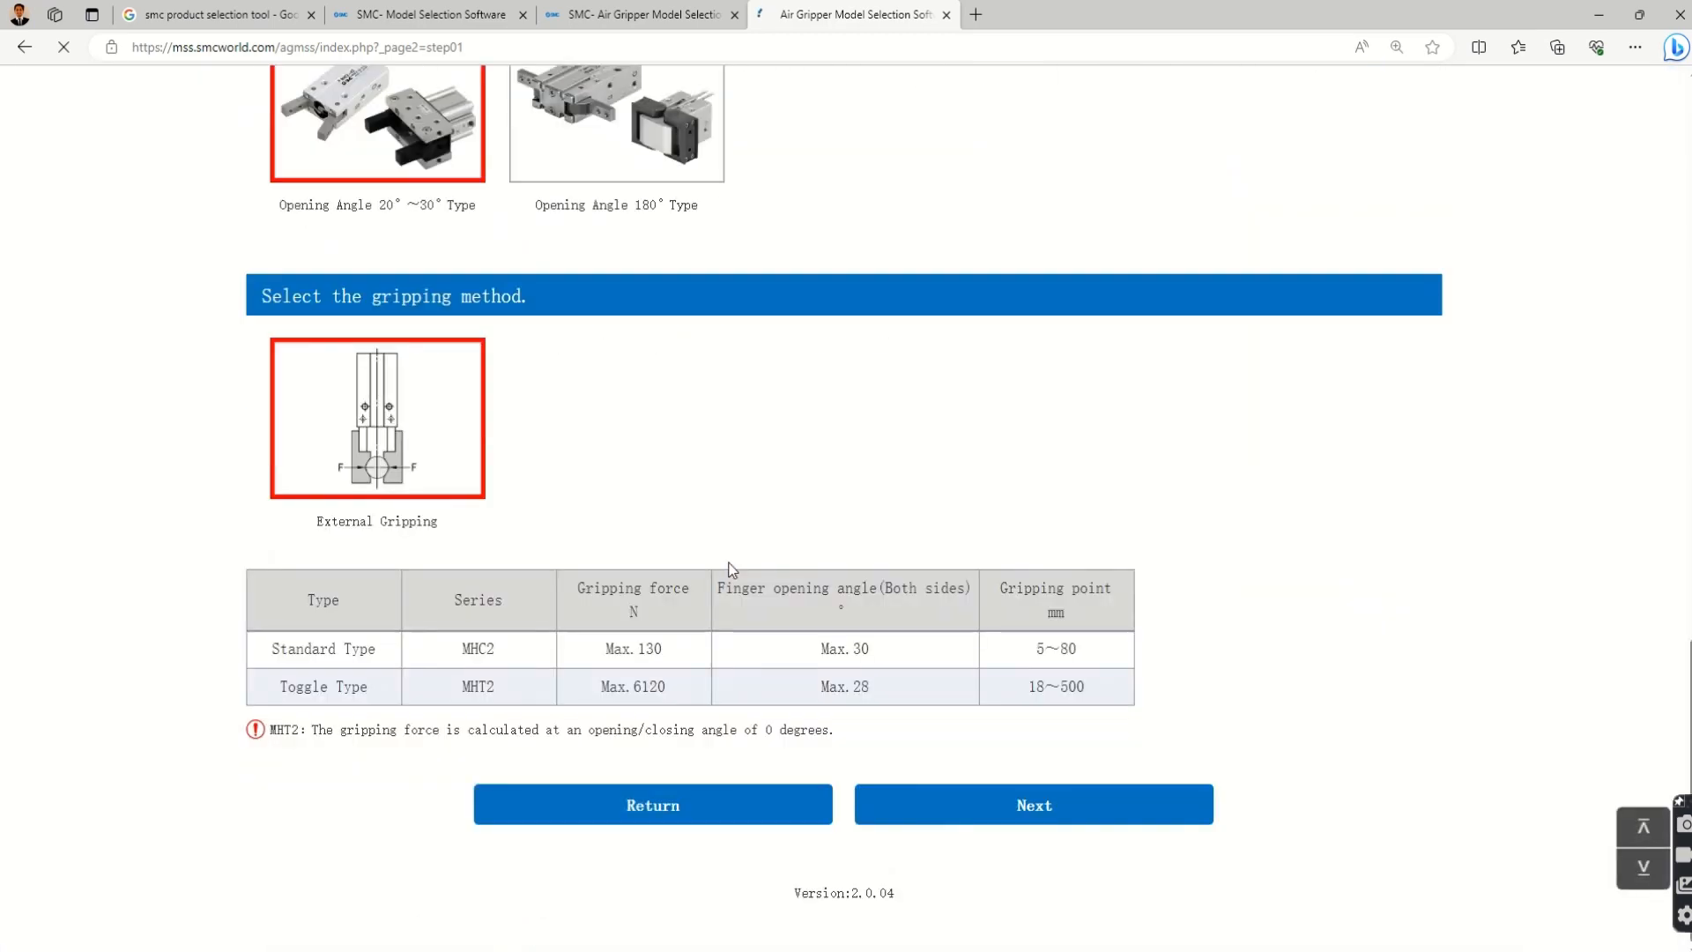
scroll(889, 564, "up", 12)
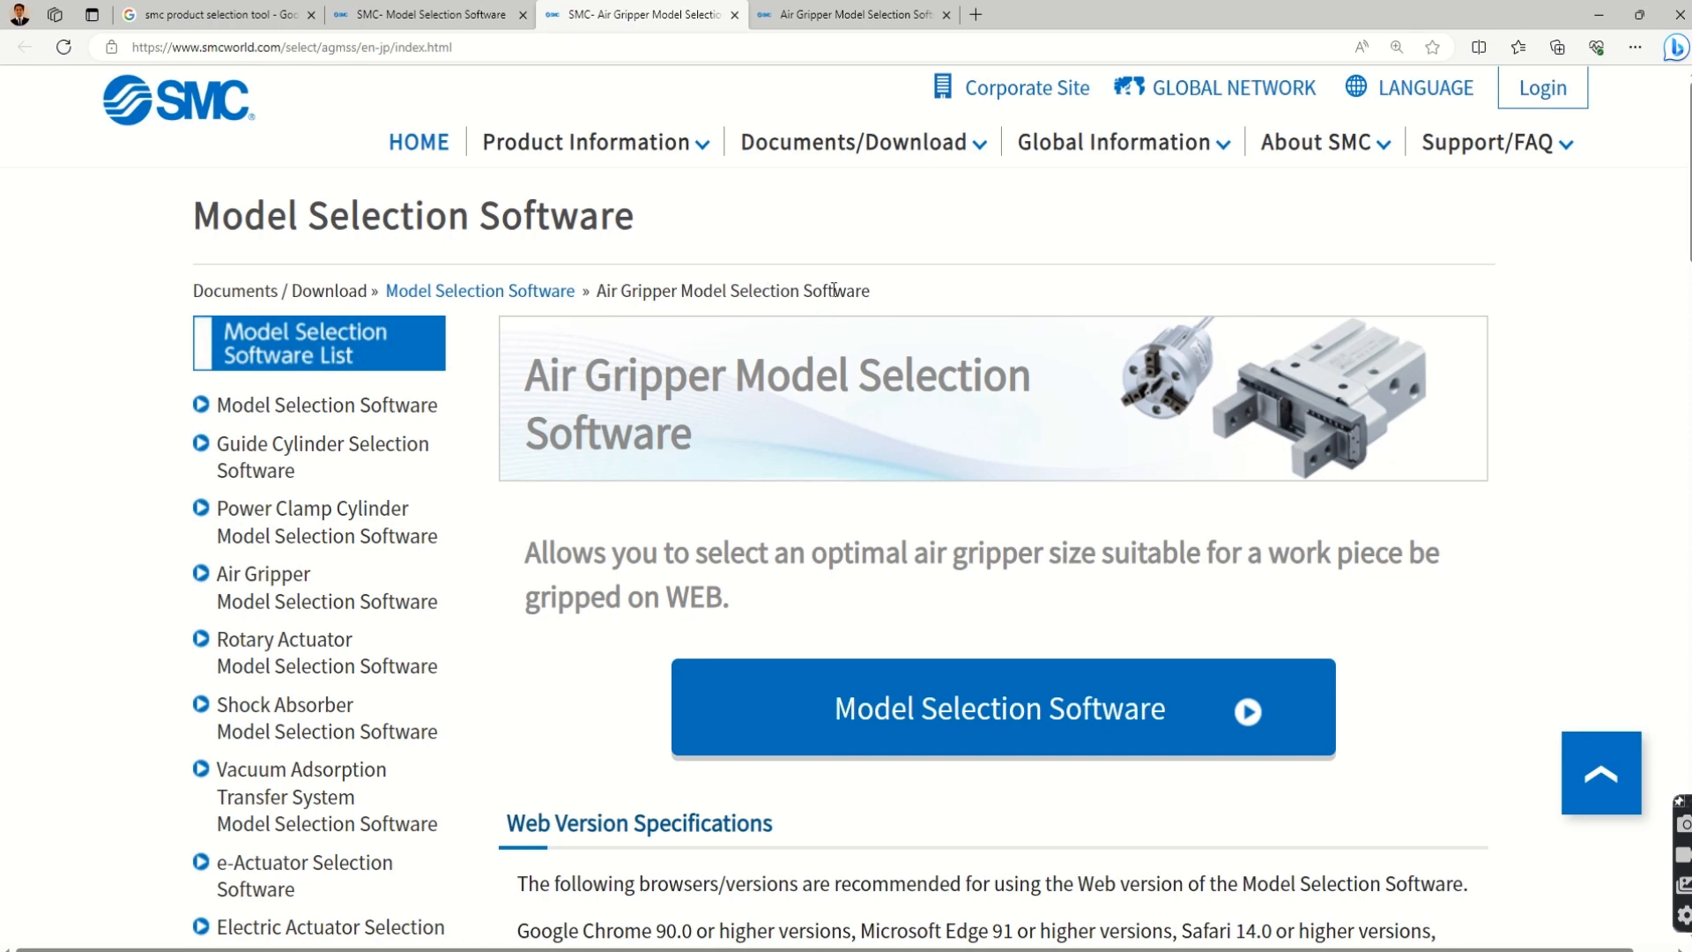
mouse_move(797, 35)
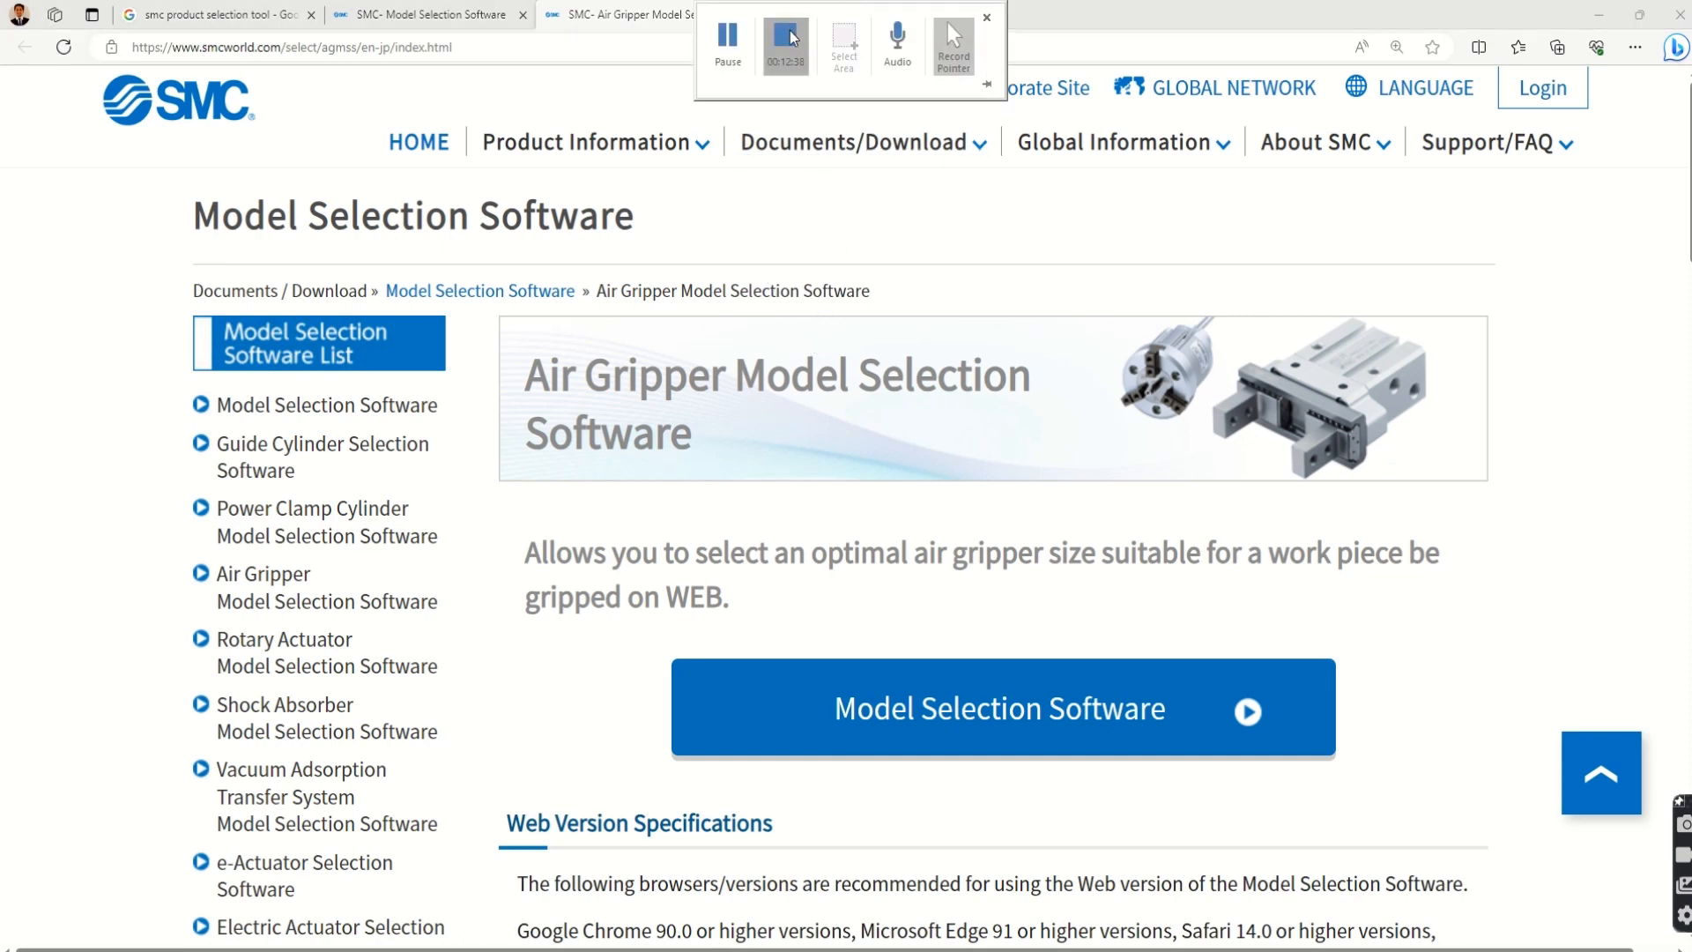